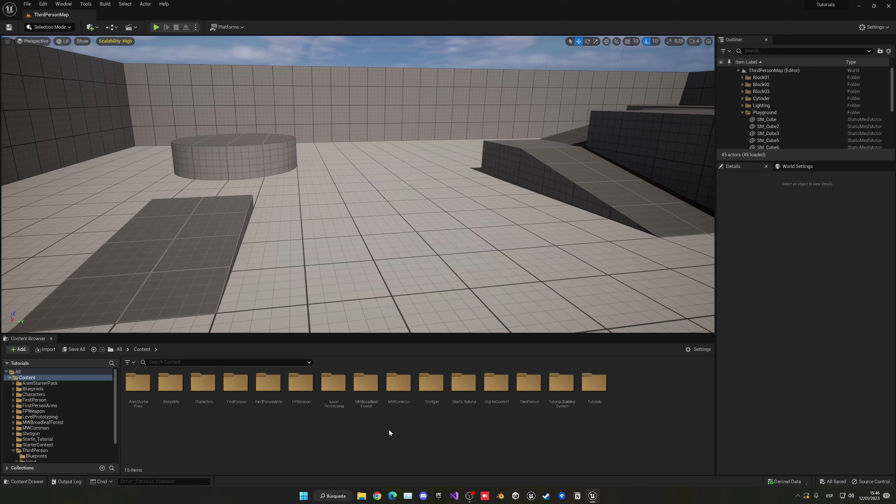
- Create a Widget Blueprint based on User Widget in the Content folder and name it WB_DamageIndicator
right_click(374, 427)
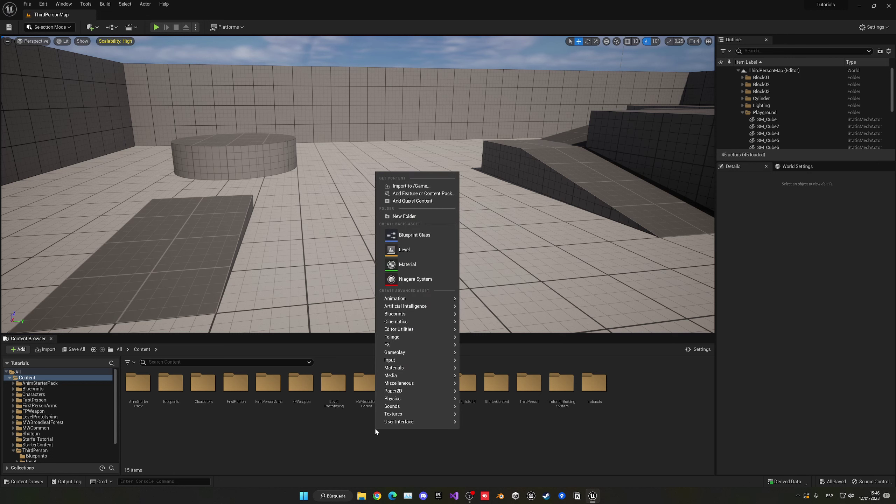
mouse_move(396, 422)
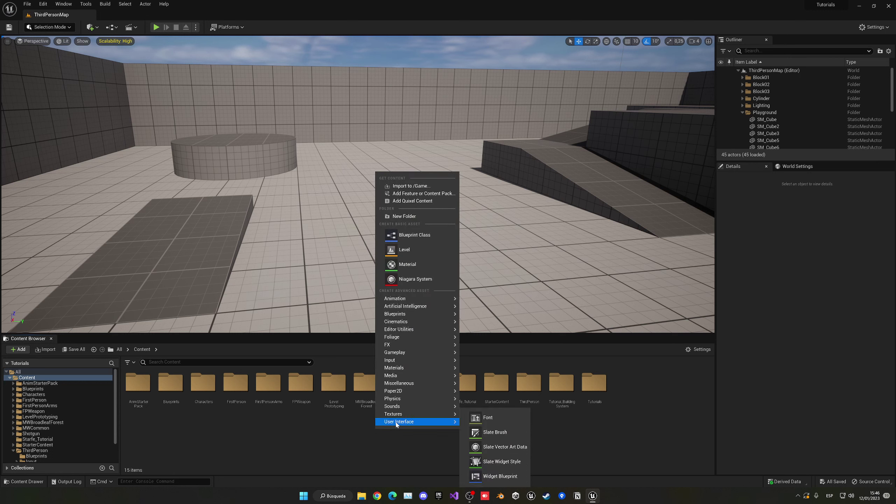
click(494, 476)
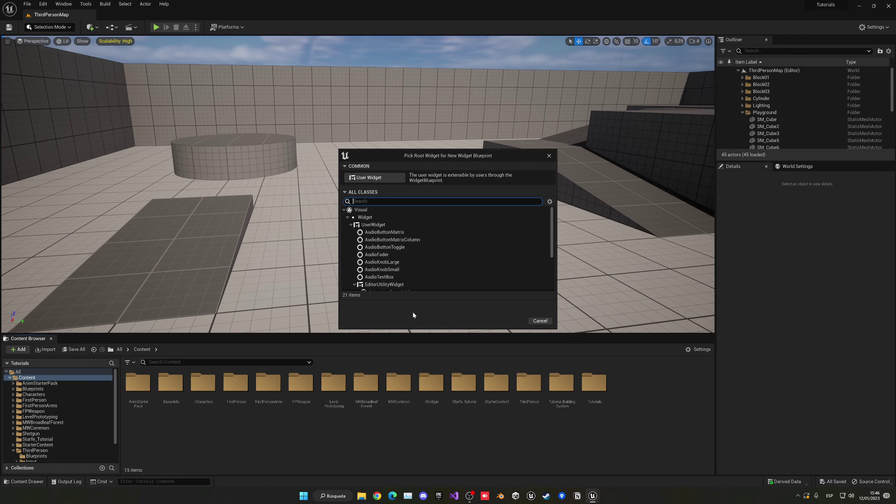
click(383, 178)
text(W)
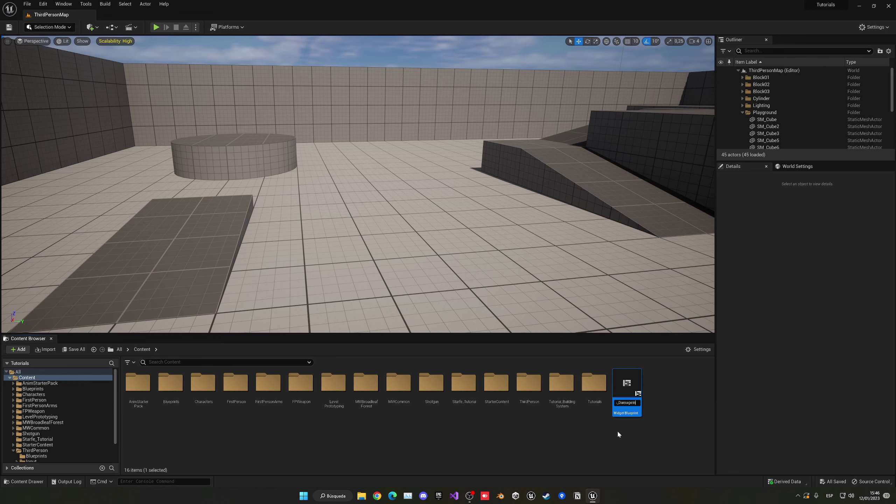
text(B_DamageIndicator)
key(Return)
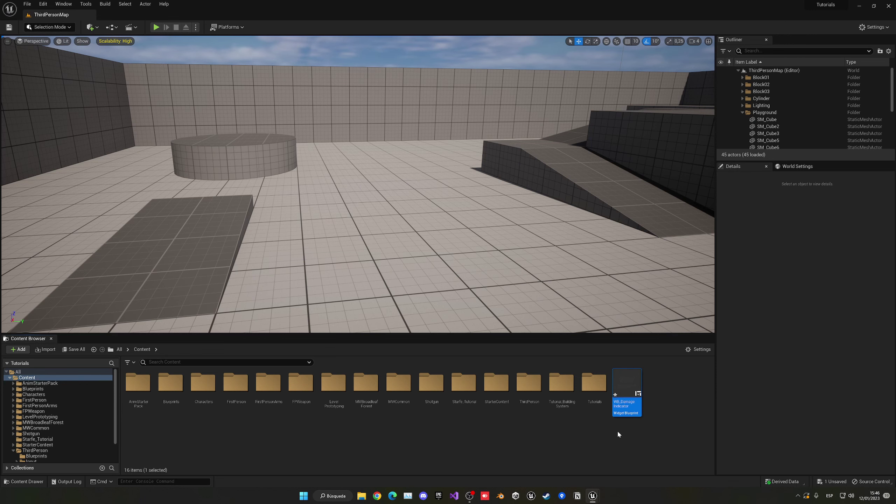
- Open WB_DamageIndicator, dock its editor beside the ThirdPersonMap tab, and add a Text widget to the empty canvas
key(Return)
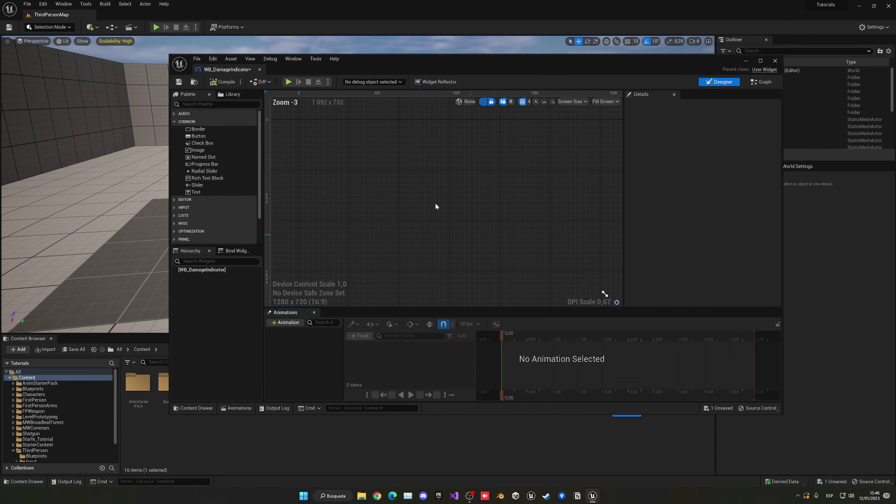
drag(215, 69, 152, 17)
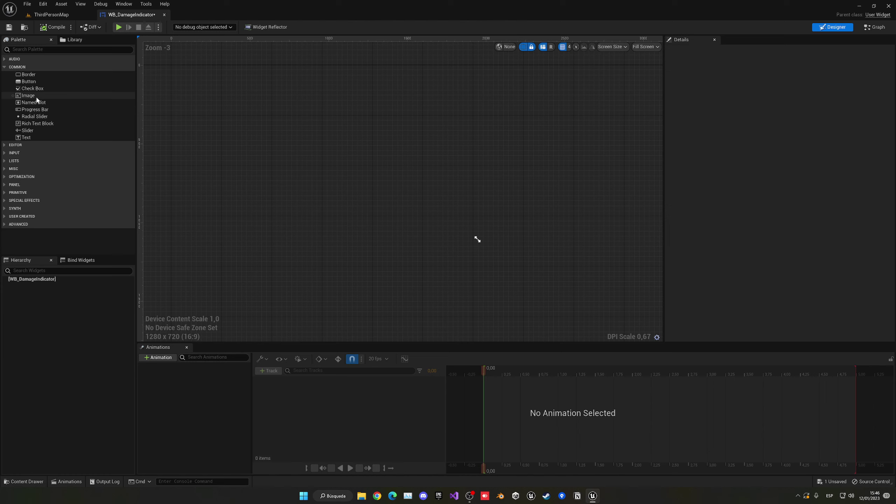
drag(29, 136, 418, 191)
scroll(203, 84, up, 2)
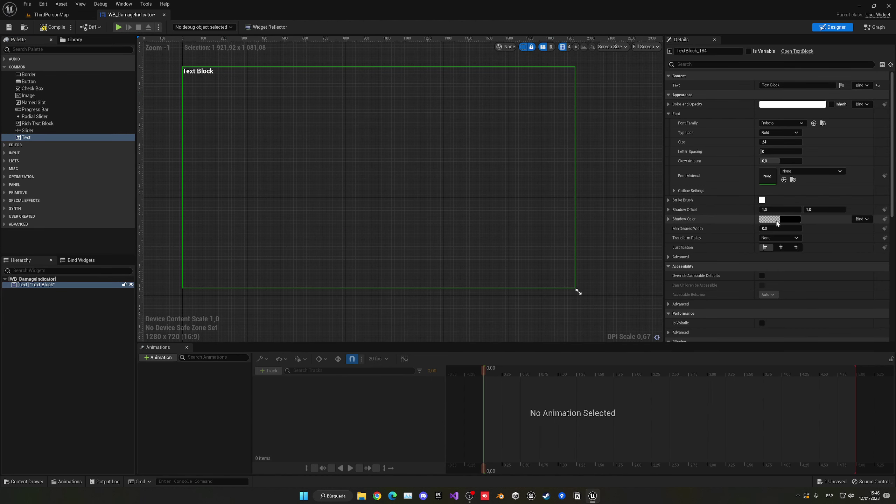
- Format the text block with font size 77 and centered justification, and change its text to 20
drag(767, 141, 771, 163)
click(780, 247)
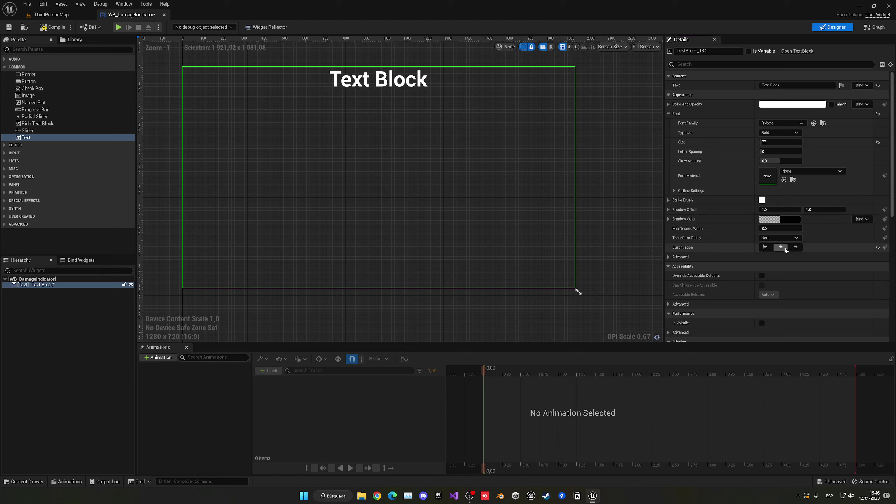
click(773, 86)
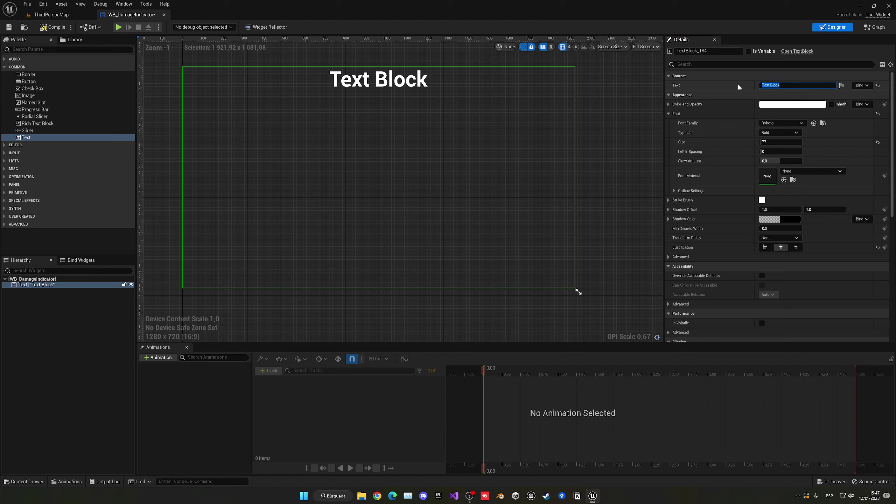
text(20)
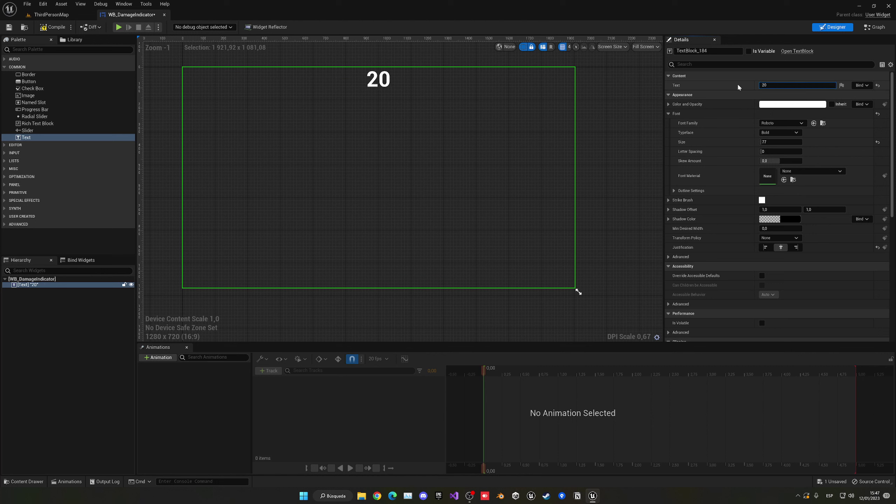
key(Return)
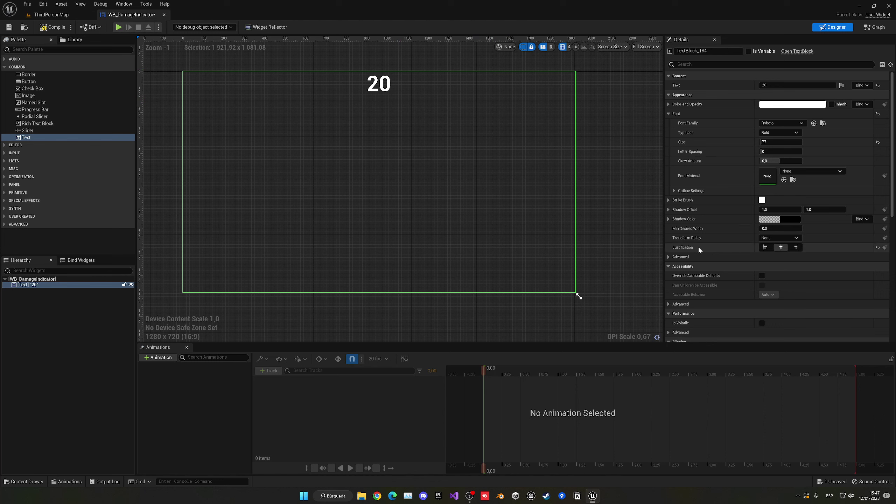
- Try top margins of 100 and 500 on the text block, settling on 450 to centre it vertically
click(670, 258)
click(672, 266)
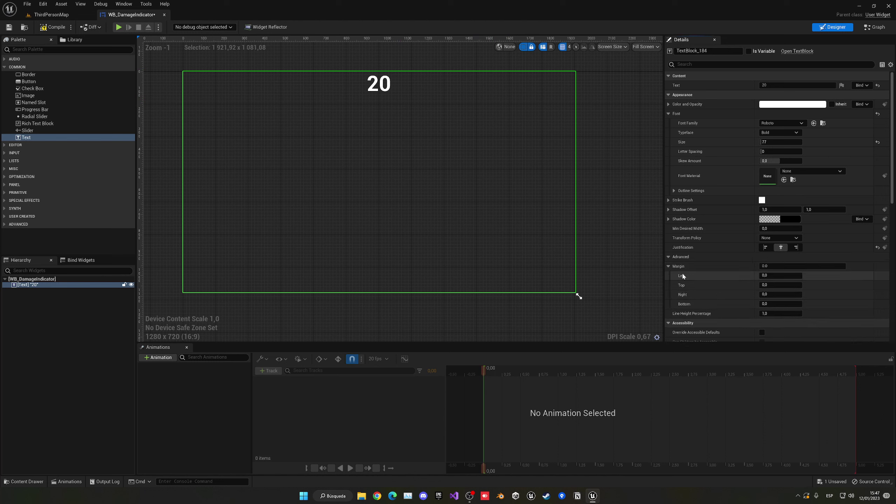
click(773, 285)
text(100)
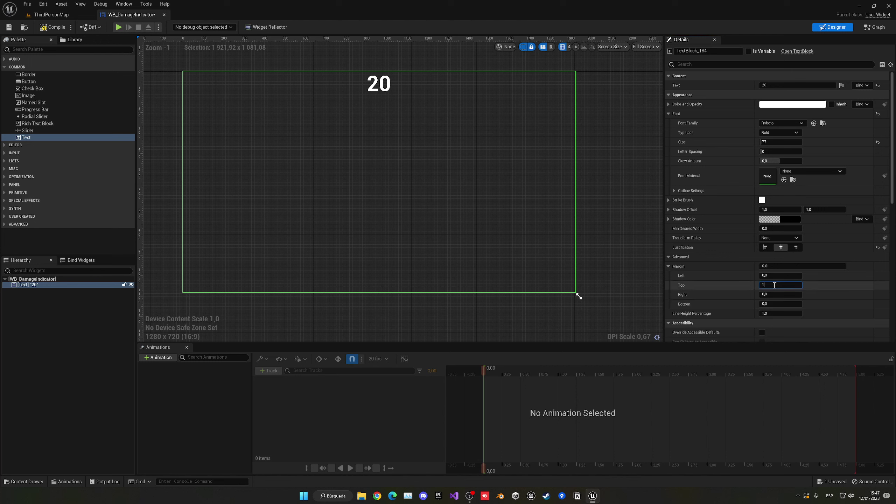
key(Return)
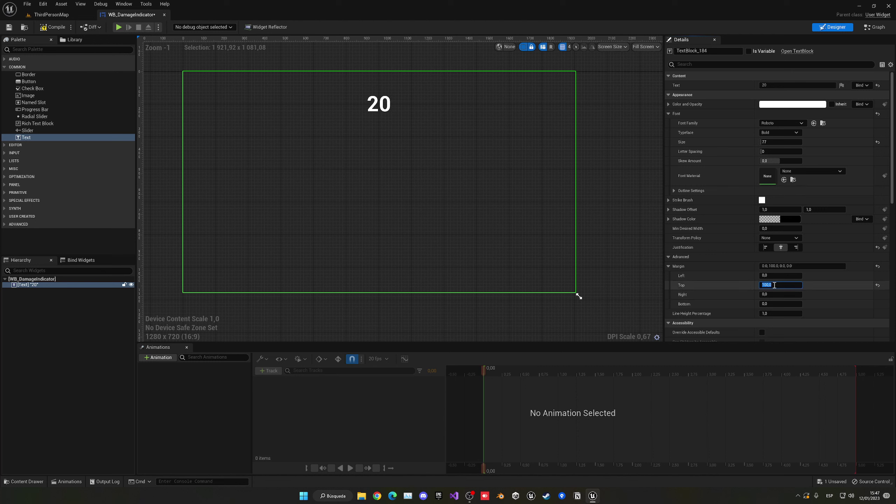
text(500)
key(Return)
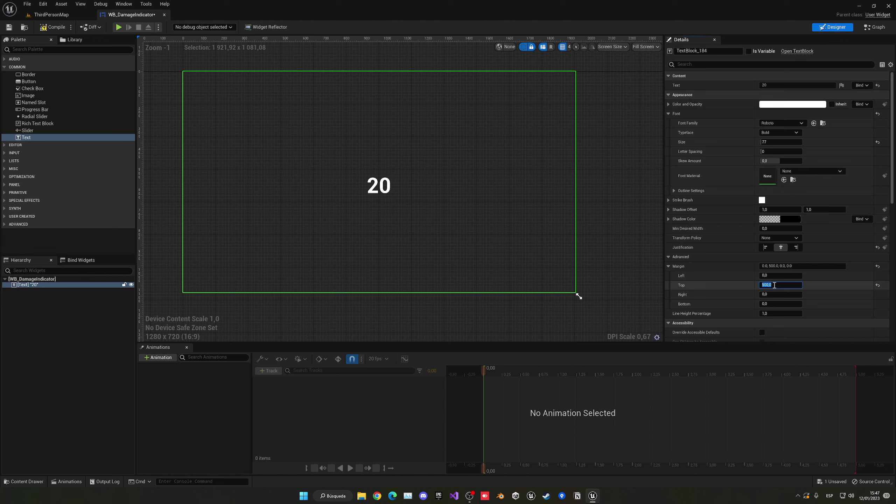
text(450)
key(Return)
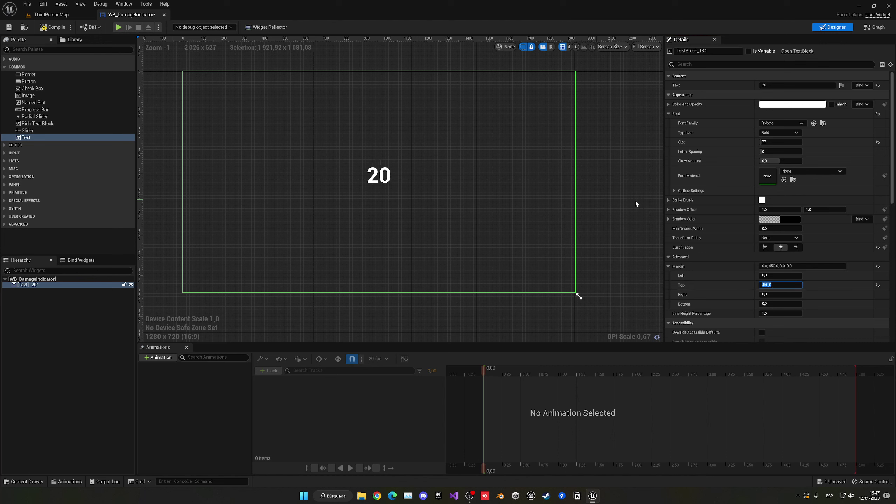
- Set the text block's font size to 173 and its top margin to 400, and save the widget
click(781, 141)
text(173)
key(Return)
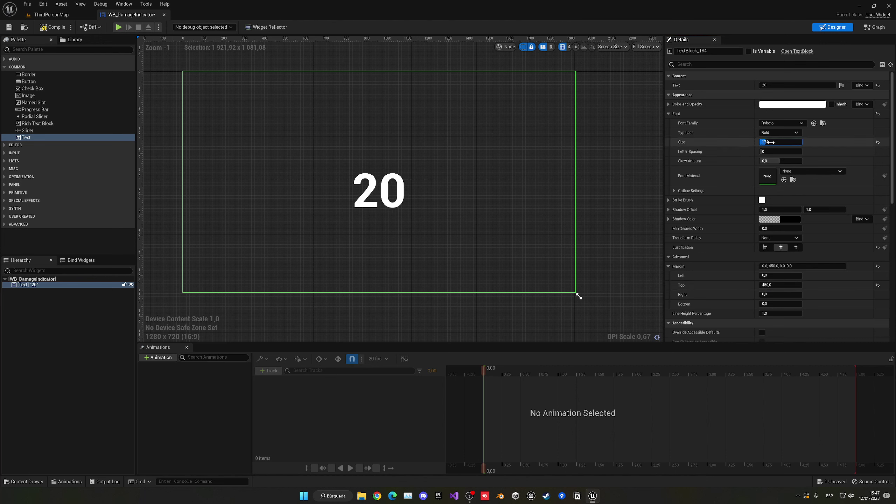
click(768, 285)
text(300)
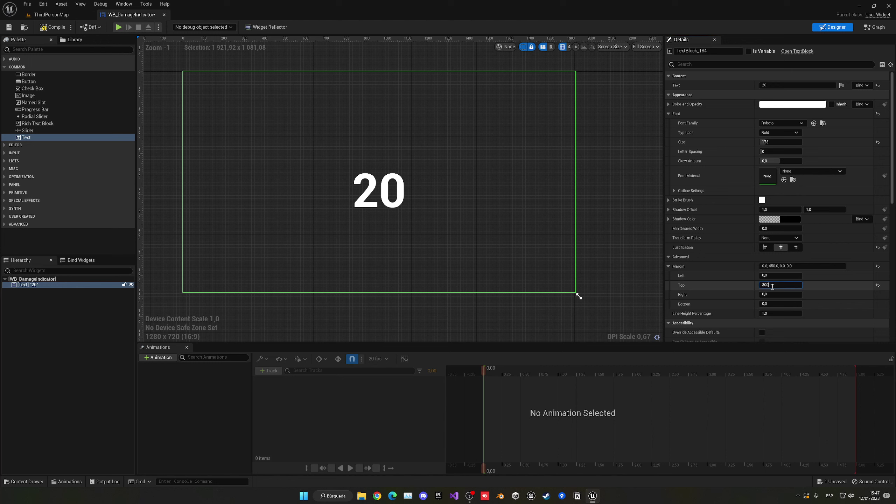
key(Return)
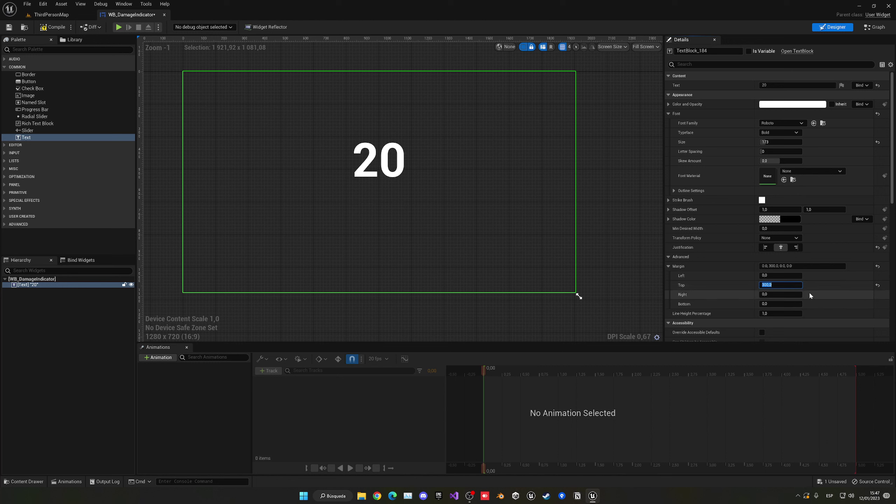
text(400)
key(Return)
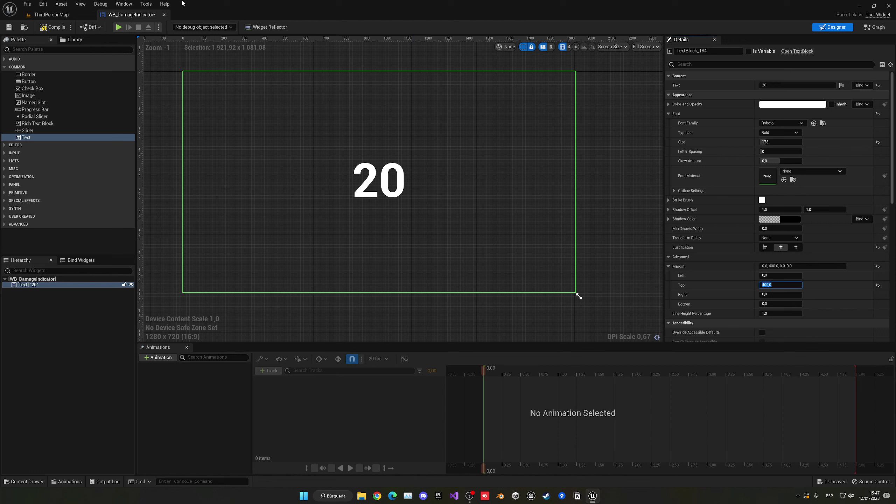
click(9, 28)
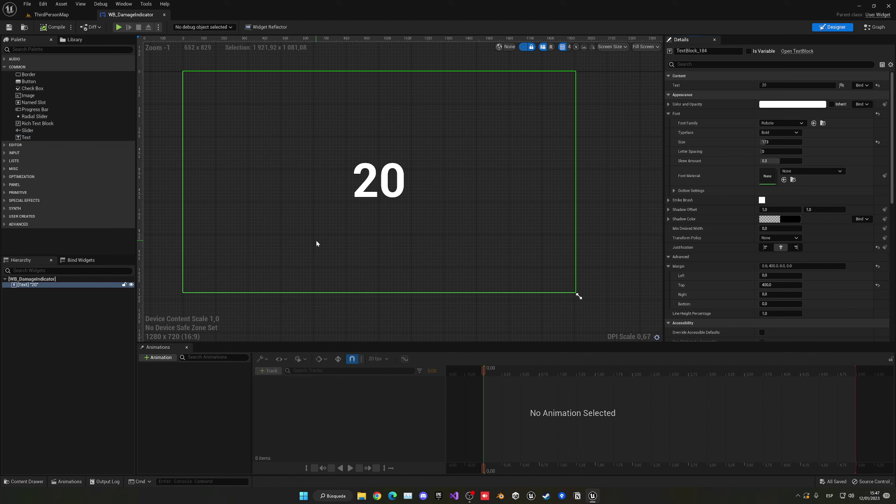
- Rename the text block as DamageTxt, expose it as a variable, and save the widget
click(30, 286)
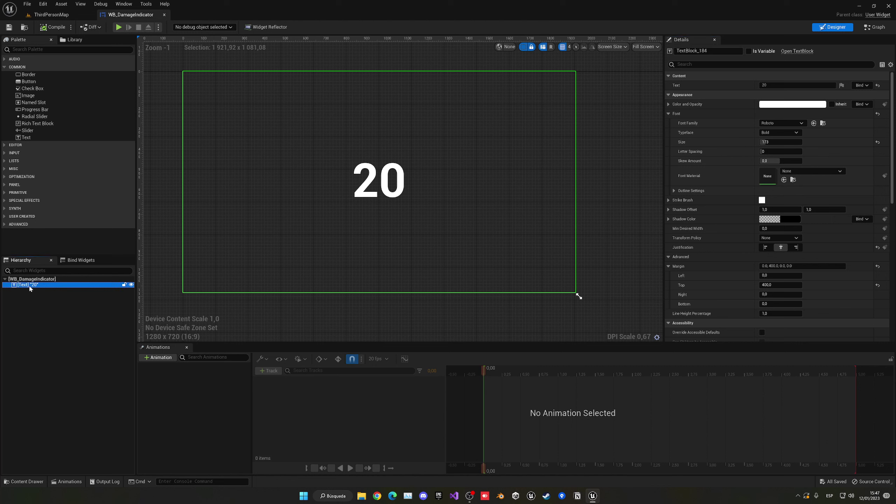
double_click(30, 286)
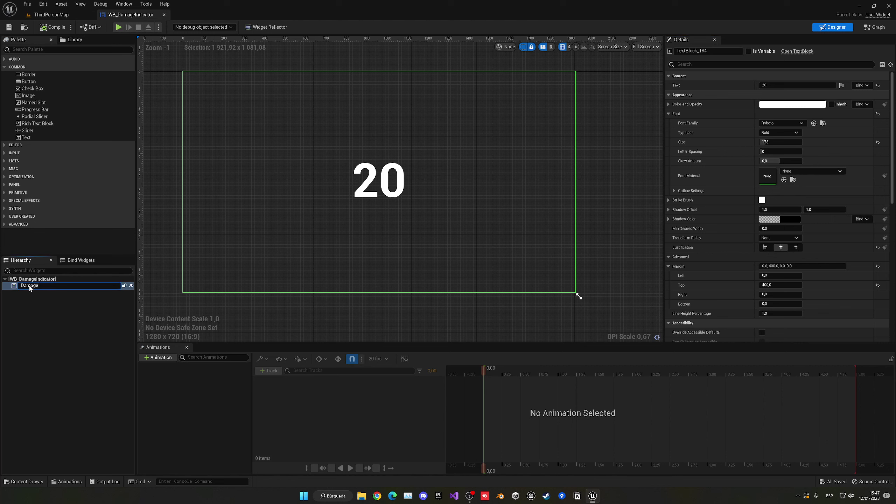
text(DamageTxt)
key(Return)
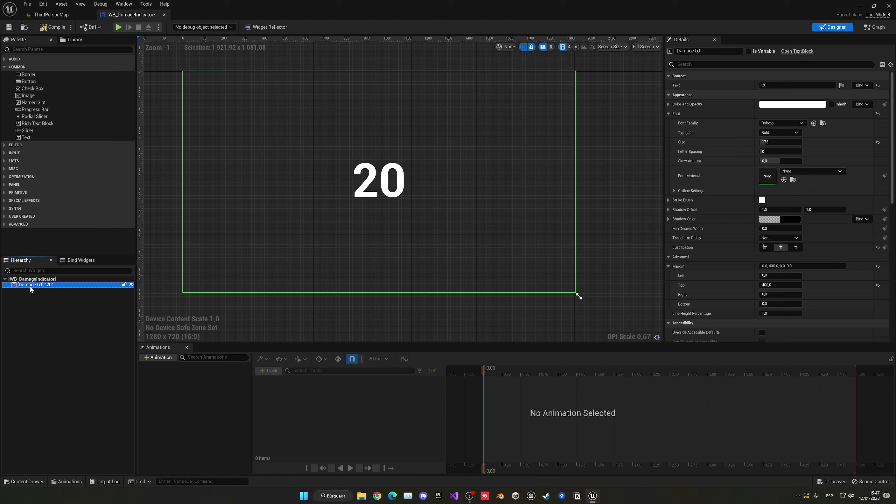
click(748, 52)
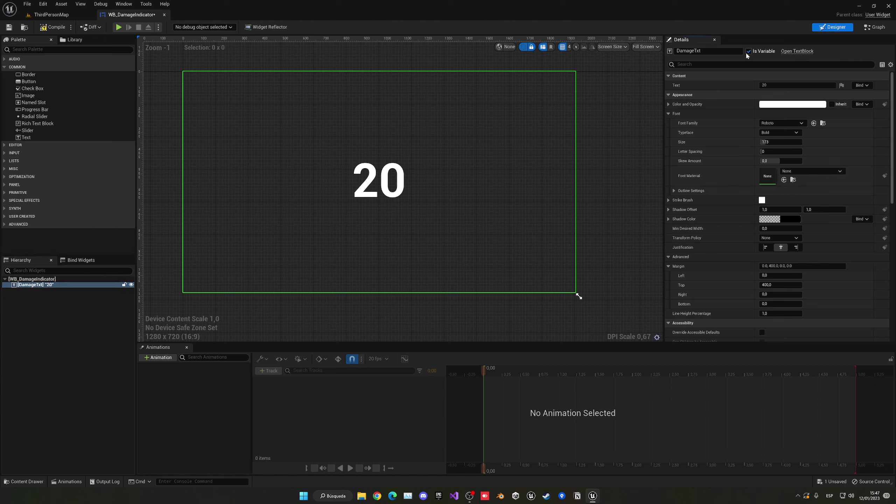
click(9, 27)
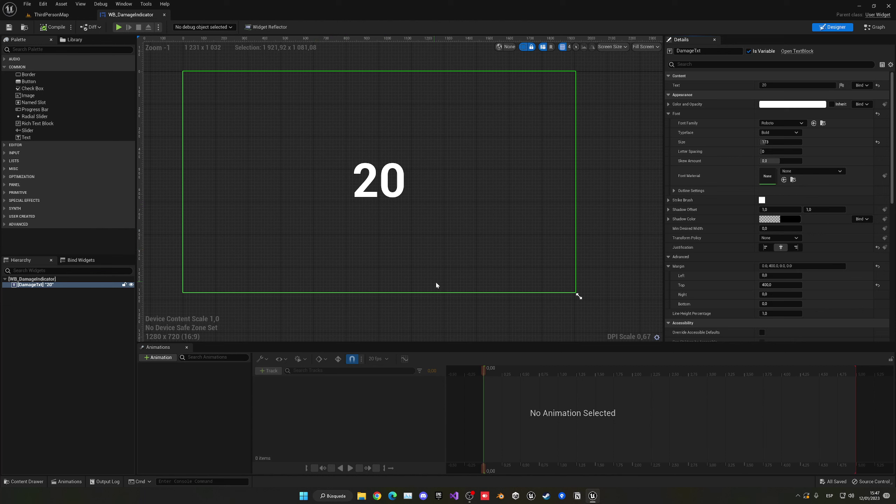
click(55, 300)
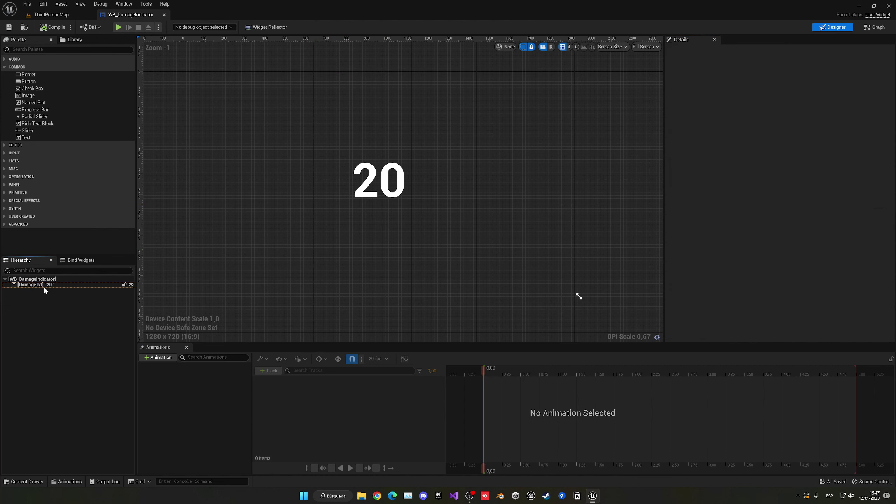
click(42, 286)
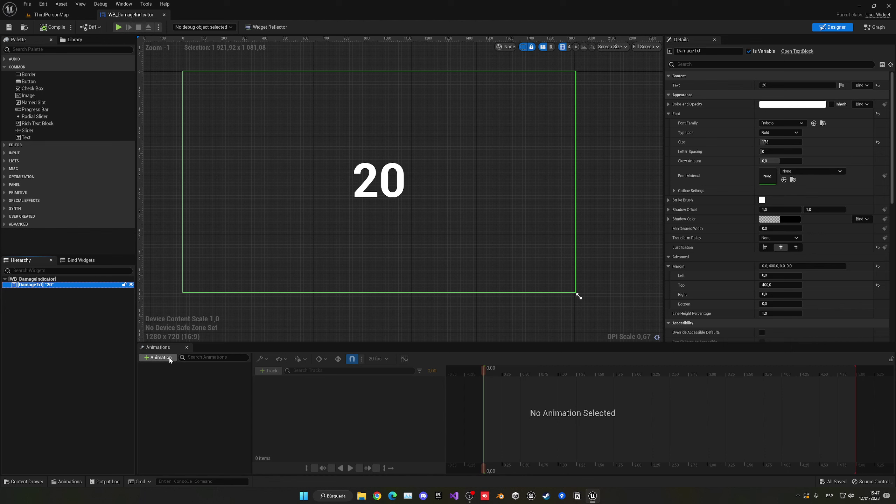
click(123, 4)
mouse_move(145, 3)
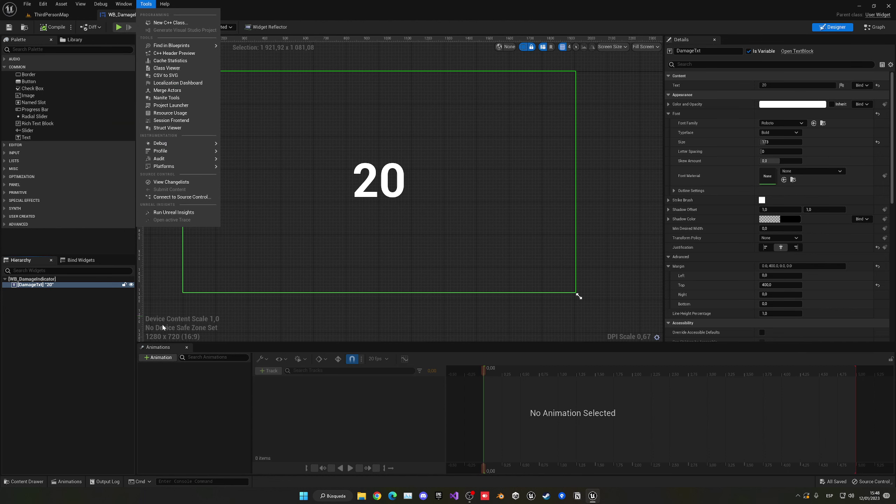
- Add a new widget animation and name it Popup
click(157, 358)
click(163, 357)
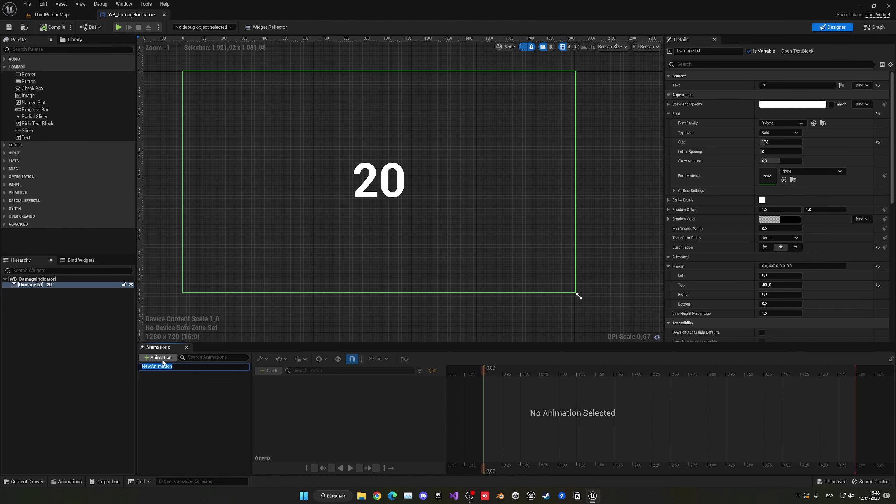
text(Pop Up)
key(Escape)
key(BackSpace)
key(BackSpace)
key(BackSpace)
key(BackSpace)
key(BackSpace)
key(BackSpace)
key(BackSpace)
key(BackSpace)
key(BackSpace)
key(BackSpace)
key(BackSpace)
text(Popup)
key(Return)
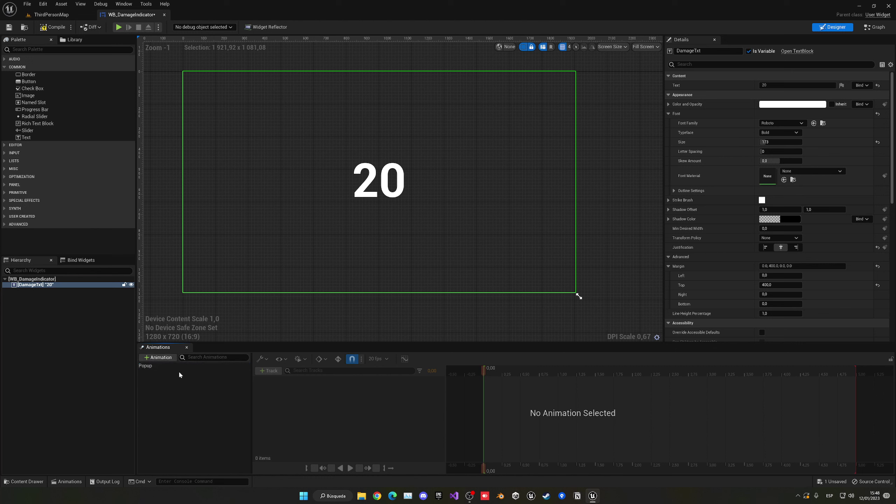
- Add a track for DamageTxt to the Popup animation
click(172, 368)
click(266, 370)
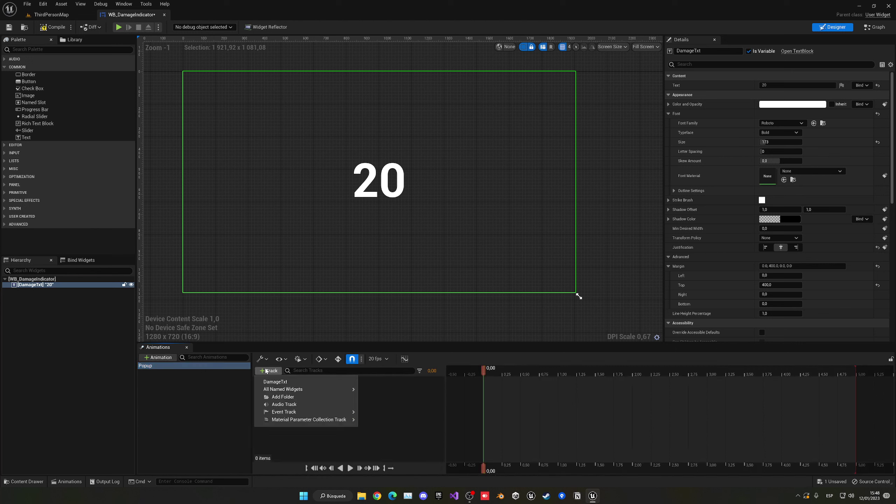
click(301, 383)
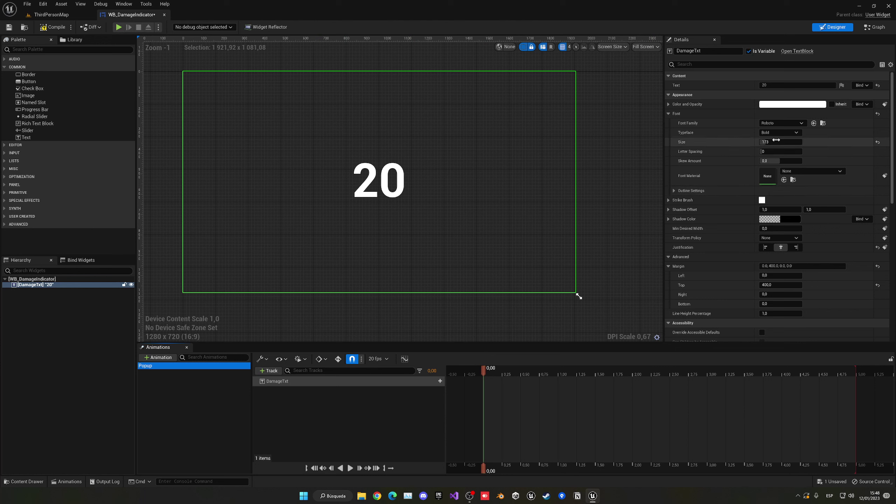
- Set the DamageTxt font size to 175
click(774, 141)
text(1)
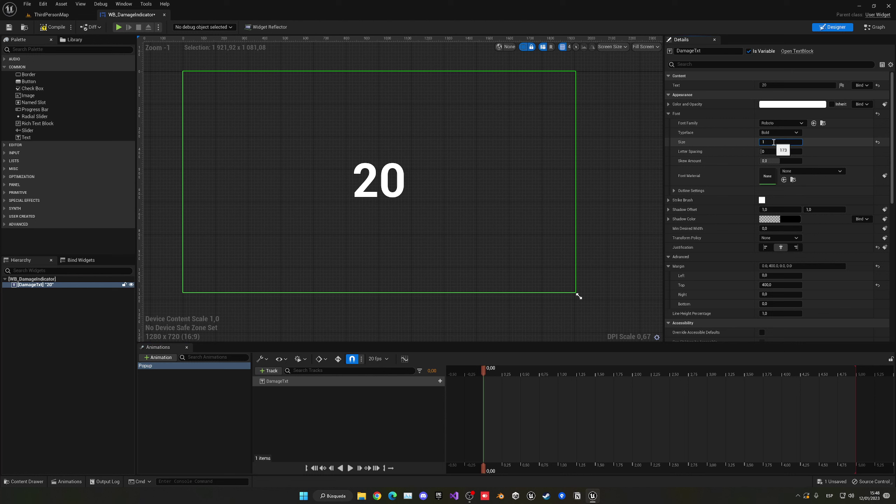
text(75)
key(Return)
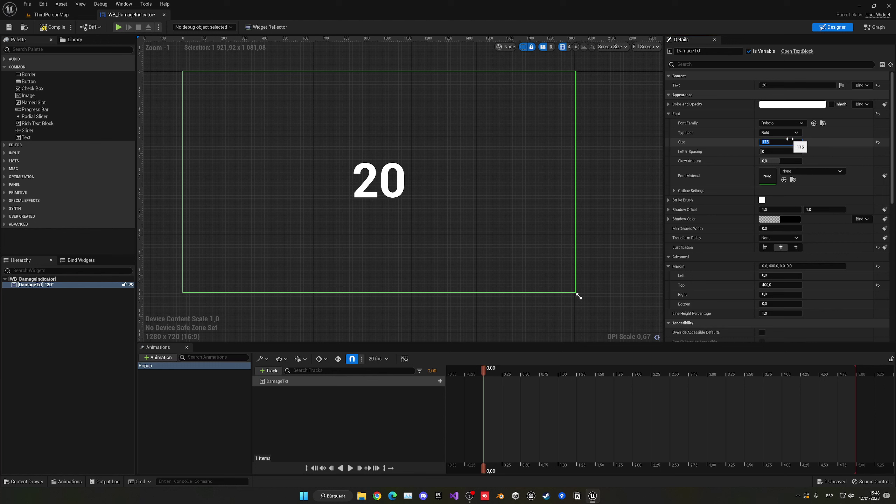
mouse_move(790, 139)
mouse_down()
mouse_move(775, 139)
mouse_move(796, 140)
mouse_up()
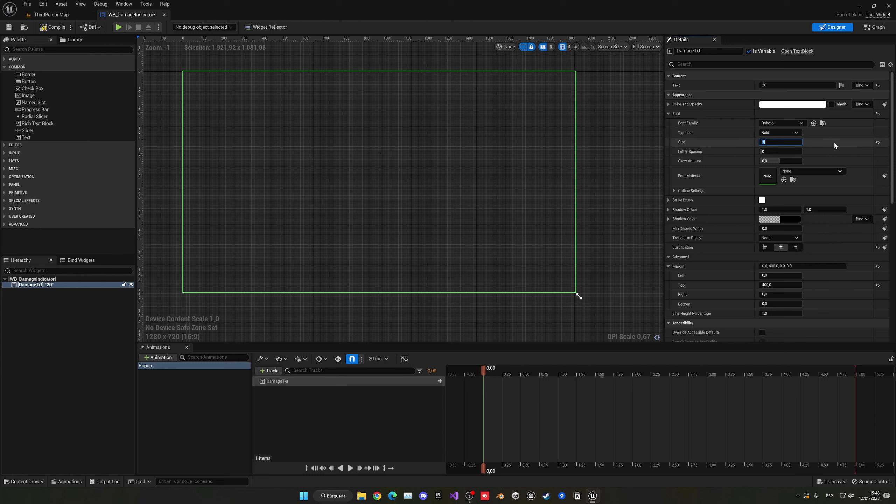
key(Return)
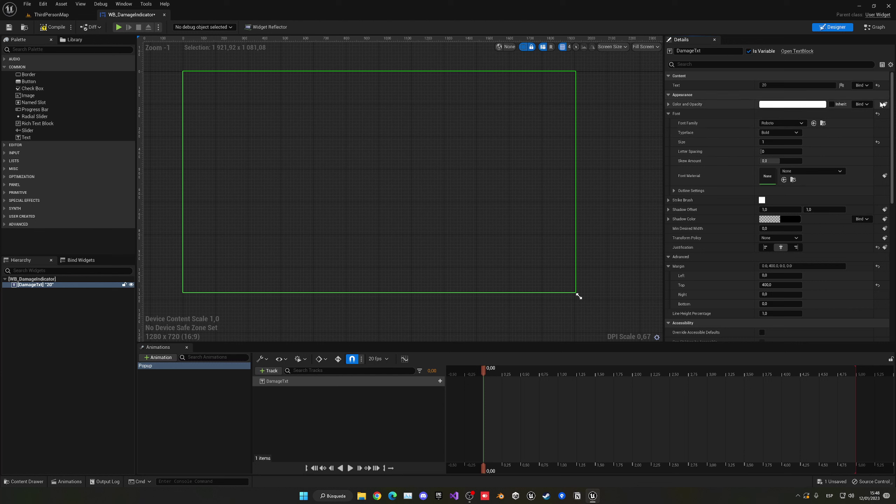
key(ctrl+z)
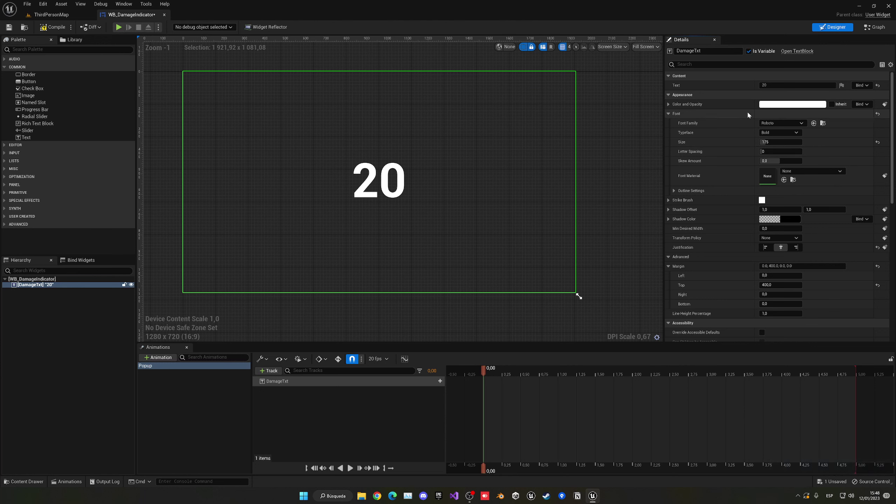
- Set the DamageTxt colour's alpha to 0 and add a Color and Opacity keyframe at 0,00 in the Popup animation
click(668, 104)
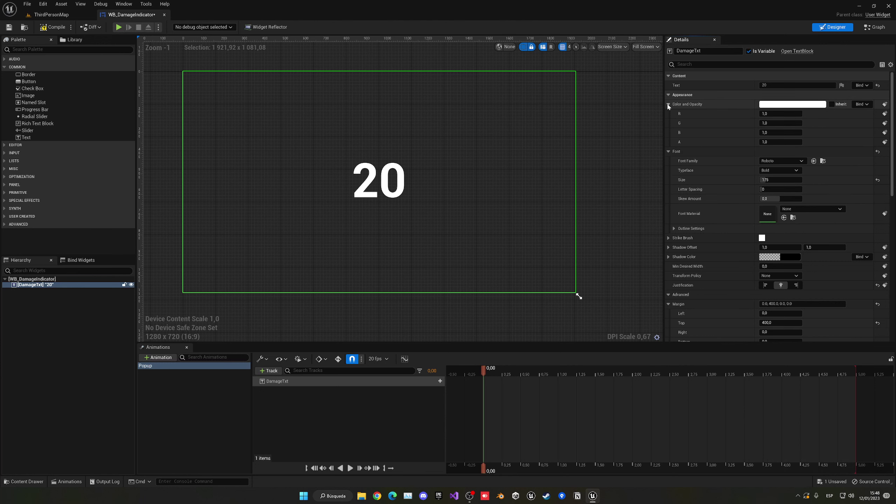
click(780, 106)
drag(691, 260, 717, 253)
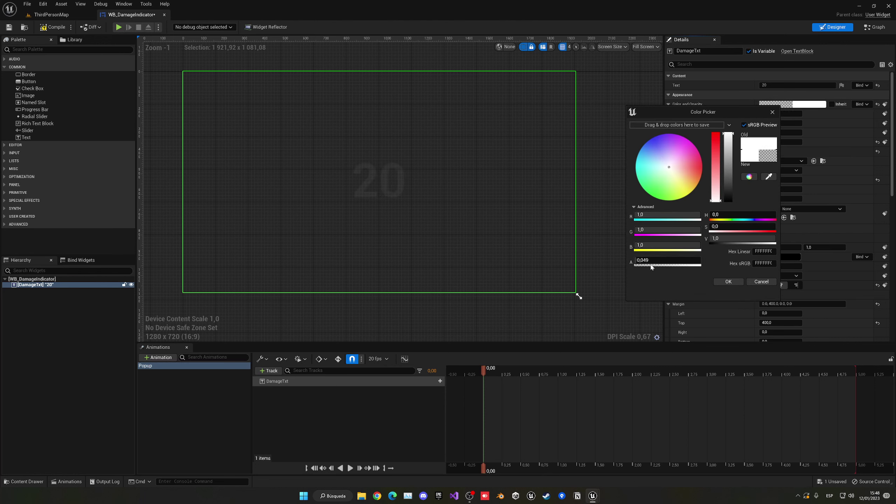
drag(638, 261, 627, 261)
click(728, 282)
click(885, 104)
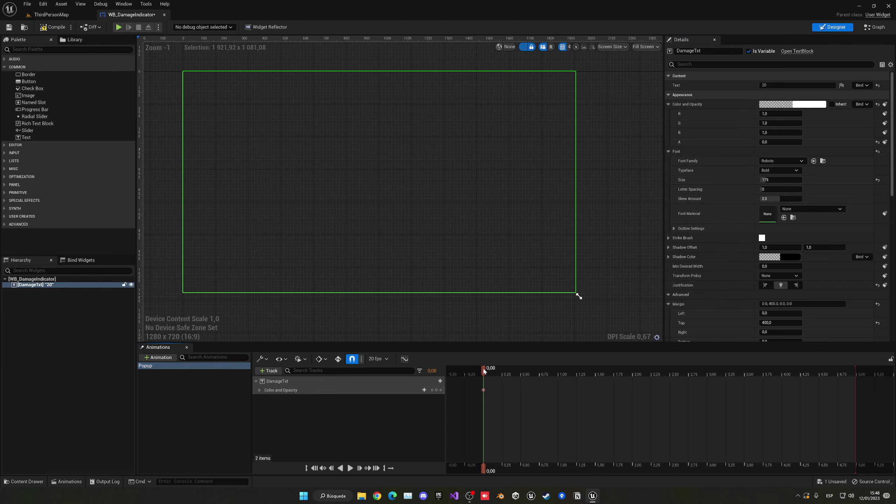
- Add a Color and Opacity keyframe with alpha 1 at 0,50 in the Popup animation
drag(491, 368, 521, 372)
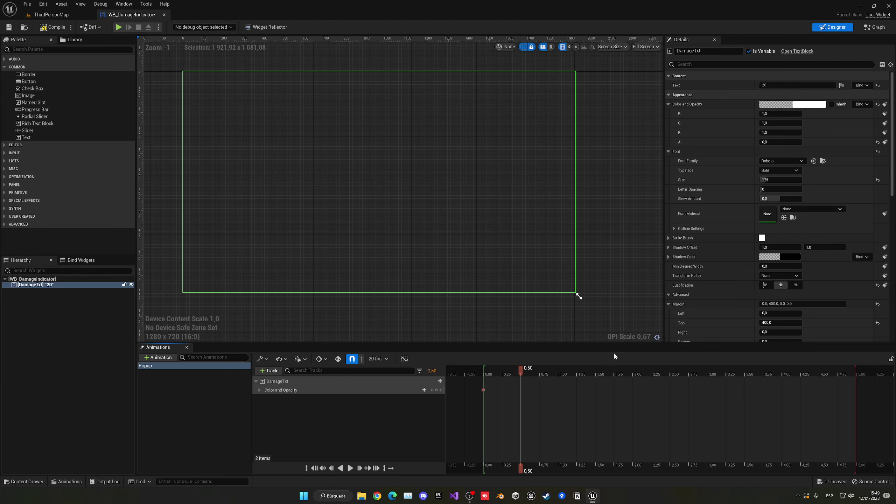
click(790, 104)
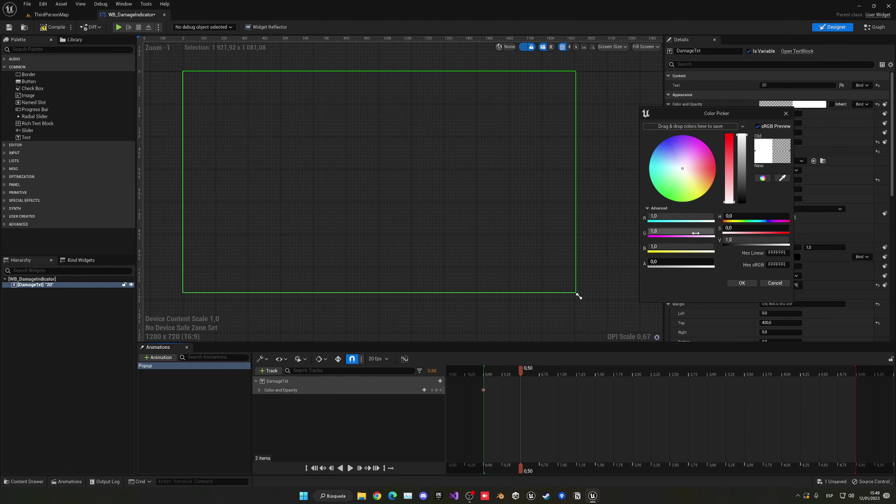
drag(671, 262, 714, 263)
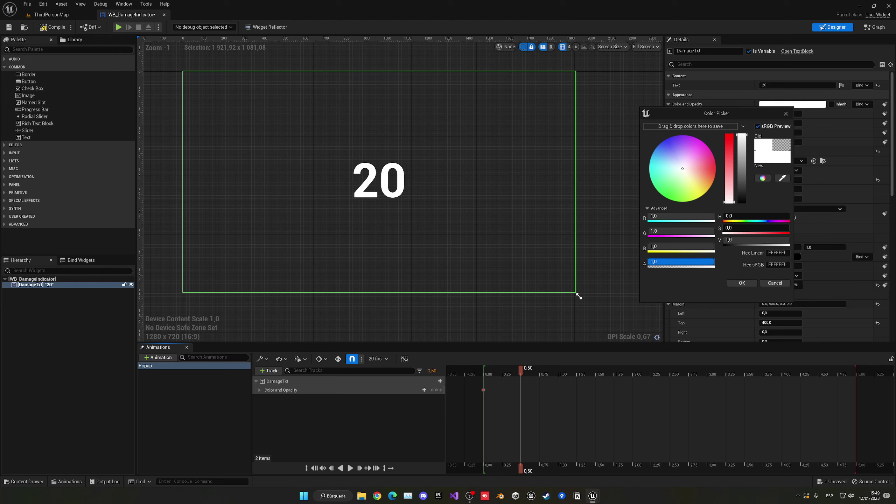
click(740, 283)
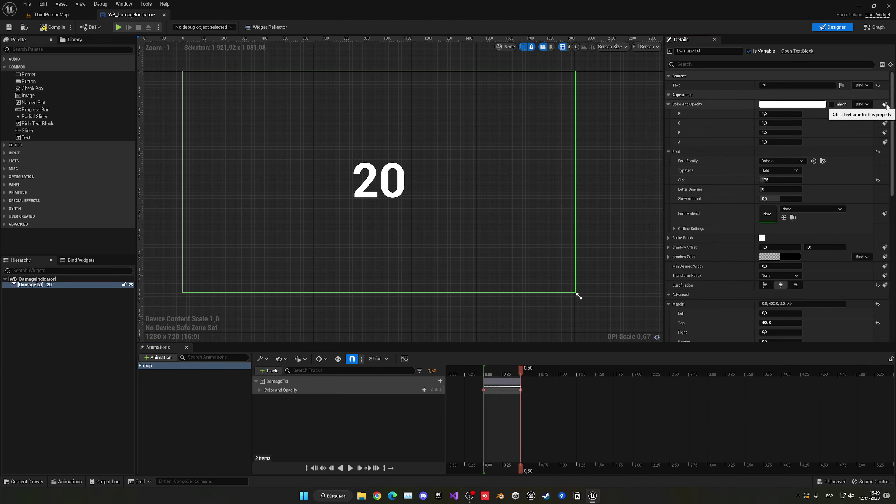
click(884, 104)
key(space)
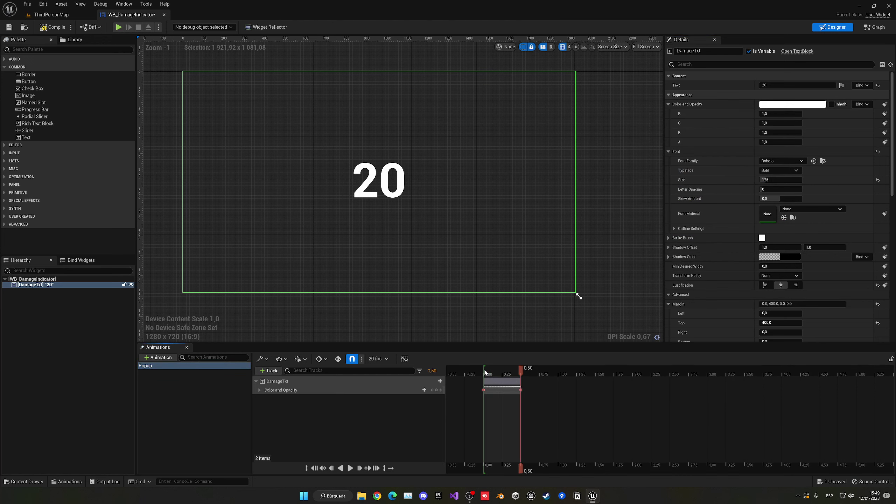
- Move the fully opaque keyframe to about 0,35 and set the text's alpha to 0 at 0,50
drag(521, 389, 509, 391)
click(516, 373)
click(520, 374)
click(793, 104)
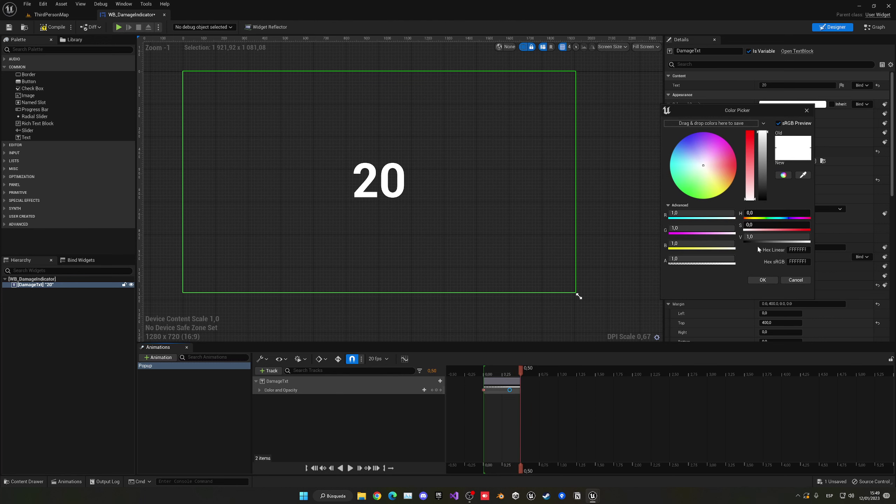
drag(702, 258, 670, 258)
click(772, 279)
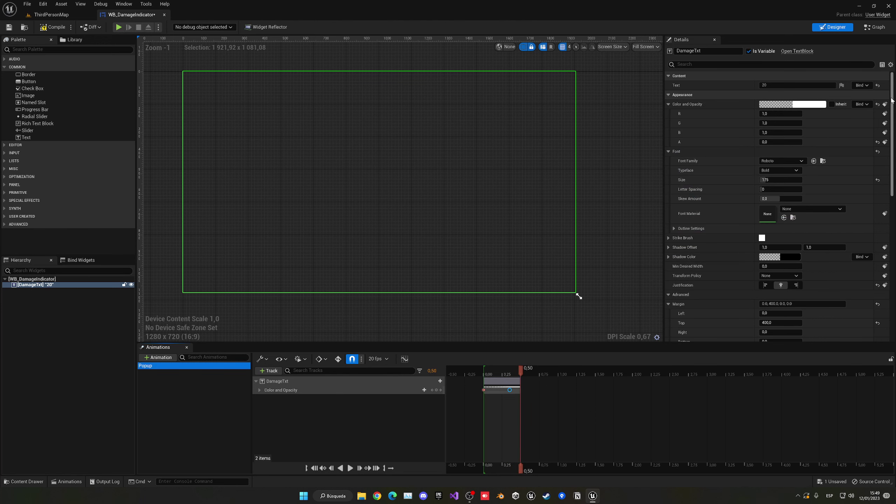
- Play the Popup animation from its start to preview the fade in and out
click(483, 373)
key(space)
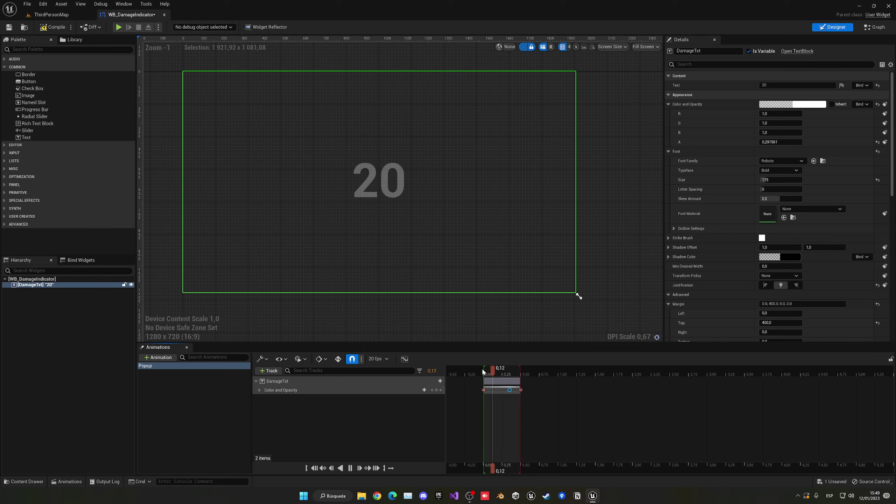
click(482, 369)
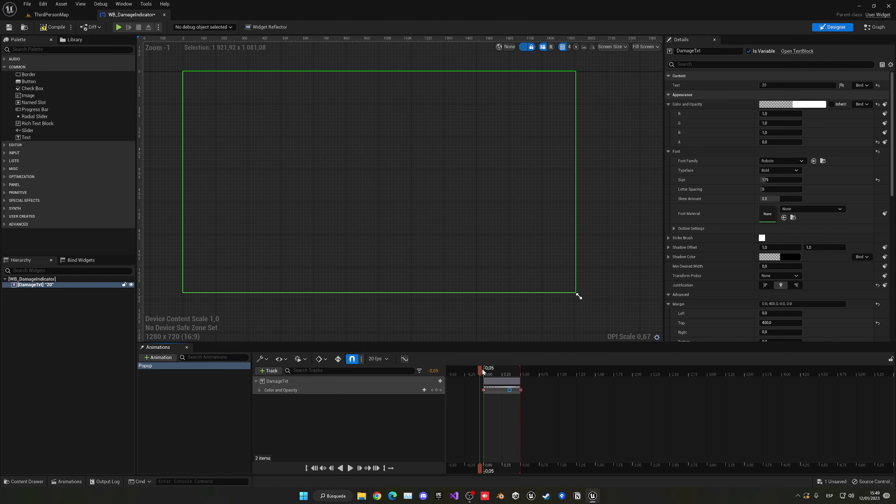
key(space)
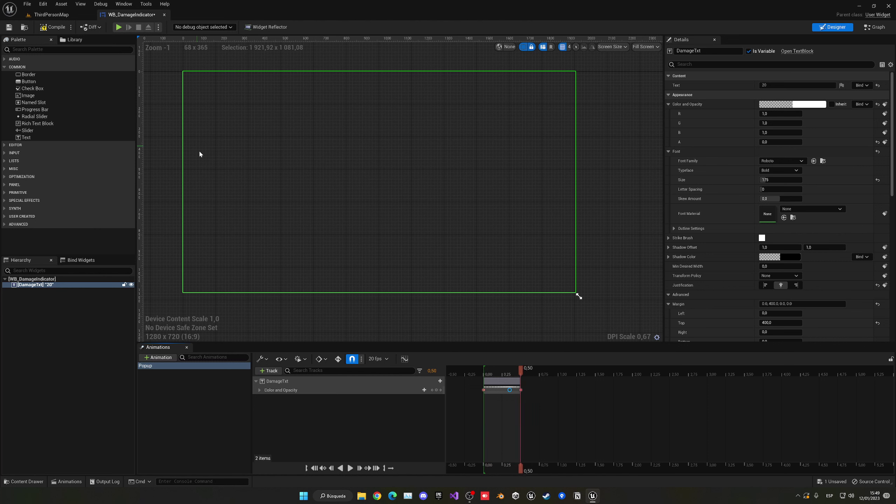
- Compile and save the damage indicator widget, and return to the ThirdPersonMap level
click(52, 27)
click(9, 27)
click(51, 14)
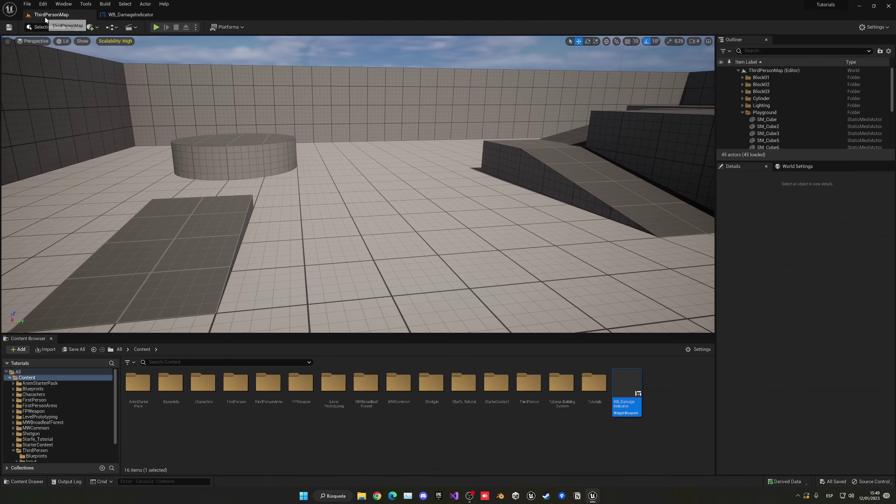
right_drag(313, 170, 359, 185)
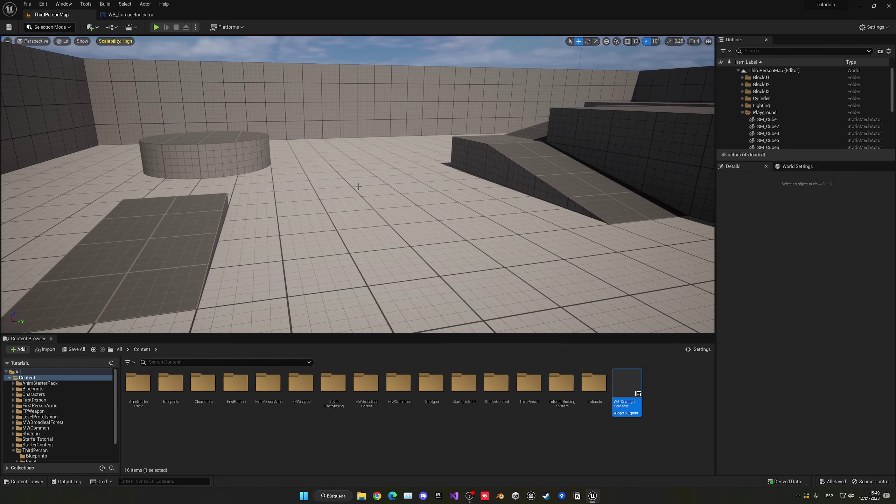
- Create a Blueprint class based on Character in the Content folder, name it BP_EnemyDamageTut, and open it
right_click(321, 441)
mouse_move(347, 308)
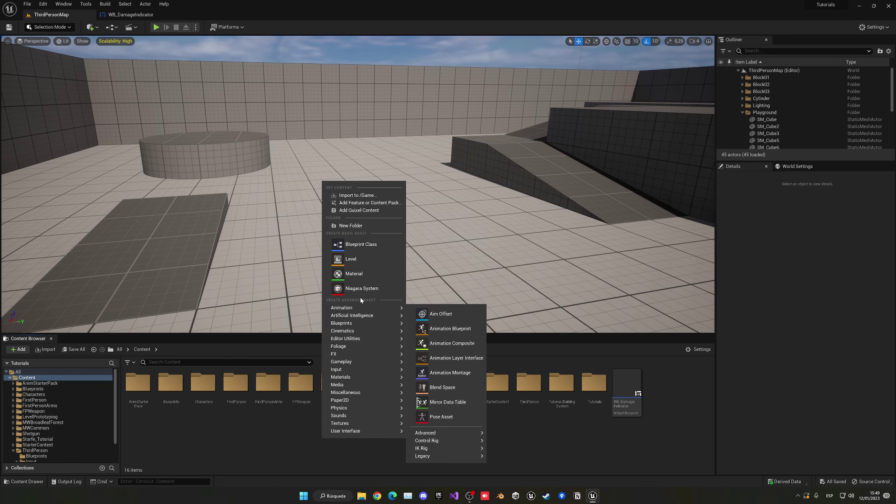
click(378, 245)
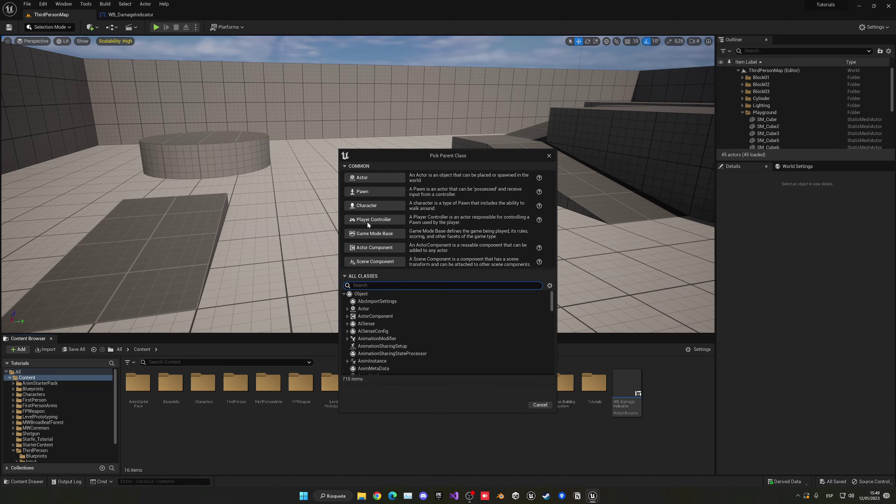
click(366, 206)
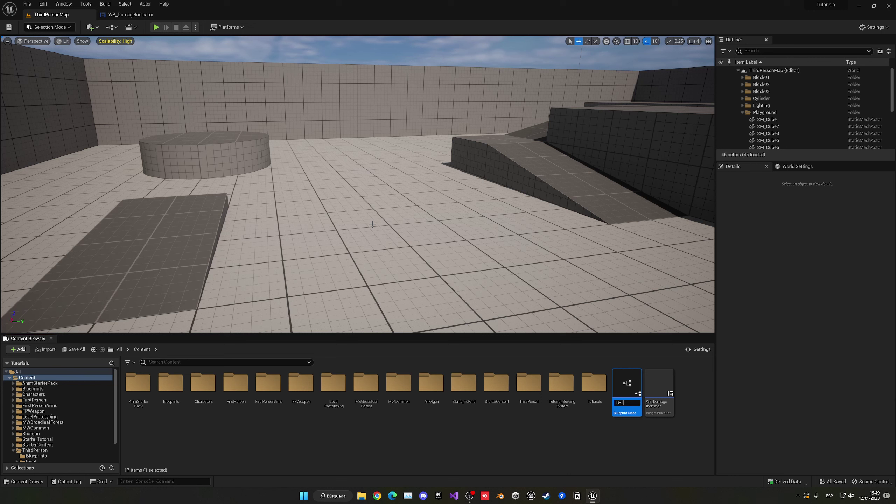
text(BP_Enemy)
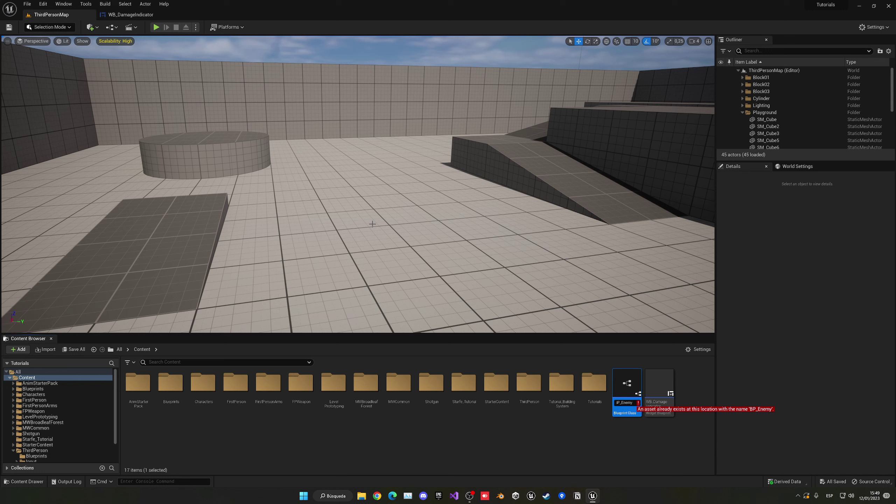
text(D)
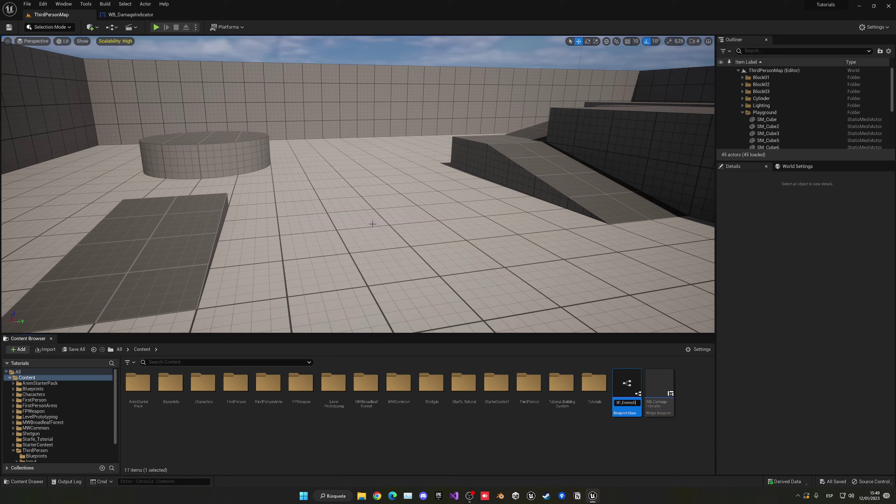
text(amageTut)
key(Return)
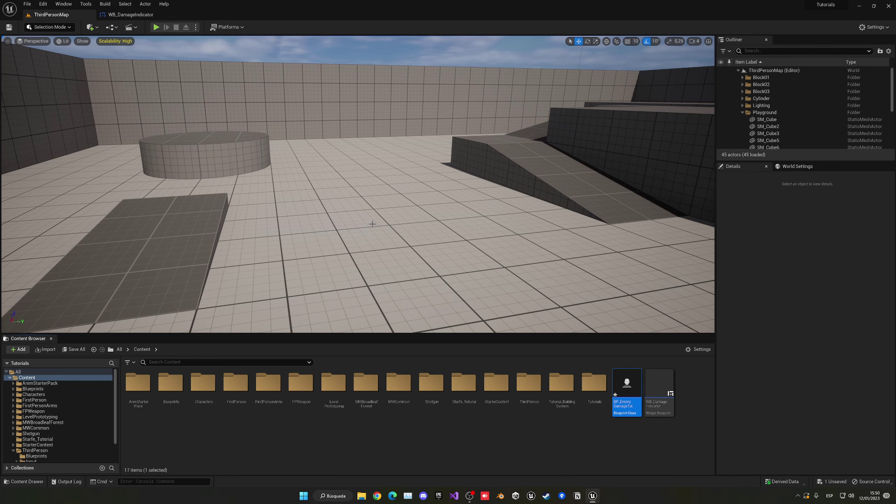
key(Return)
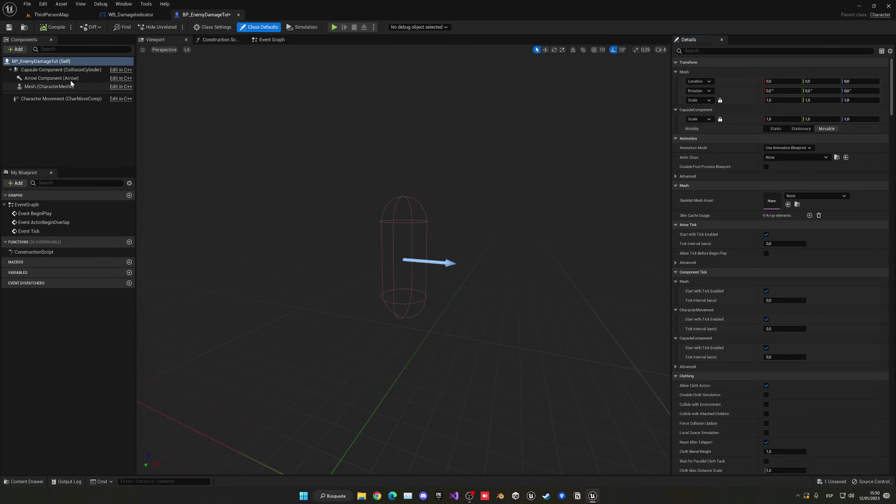
- Assign SKM_Manny_Simple as the skeletal mesh asset of the enemy's Mesh component
click(55, 86)
click(785, 195)
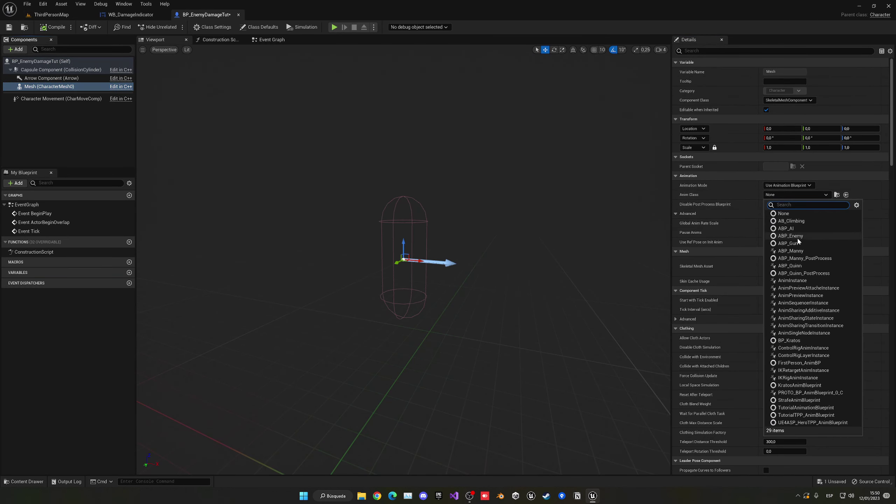
click(784, 194)
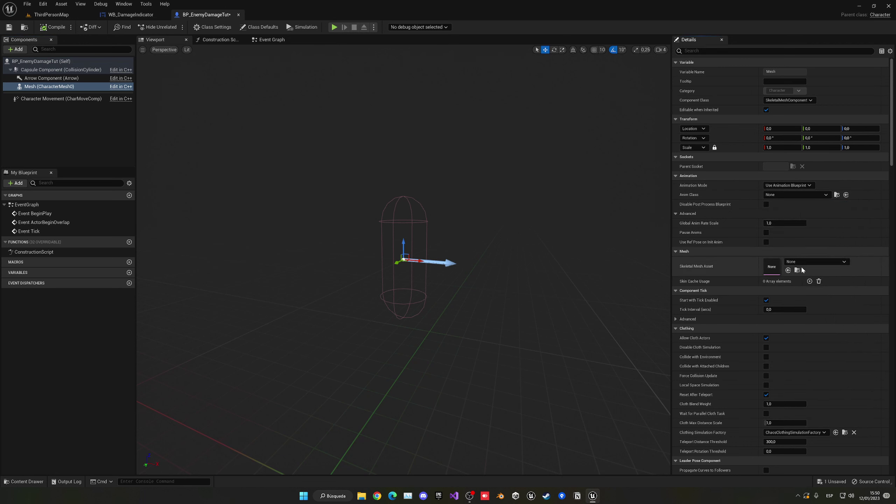
click(815, 262)
scroll(847, 339, down, 5)
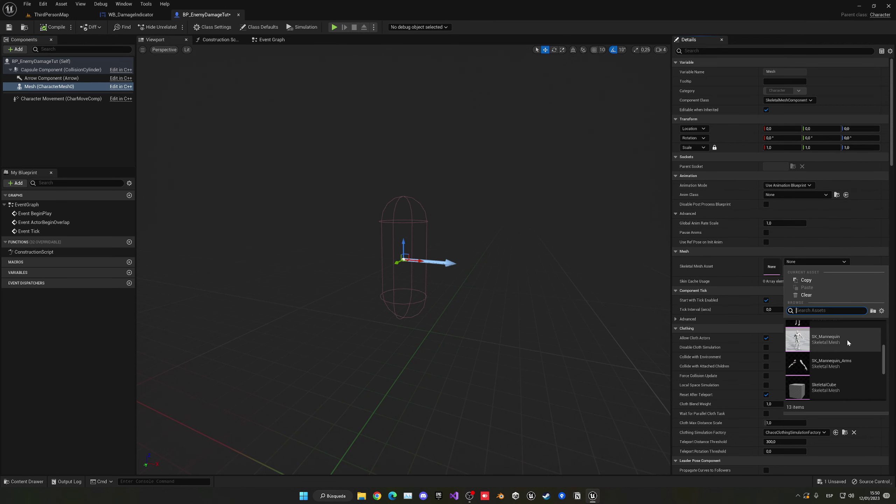
scroll(864, 342, down, 2)
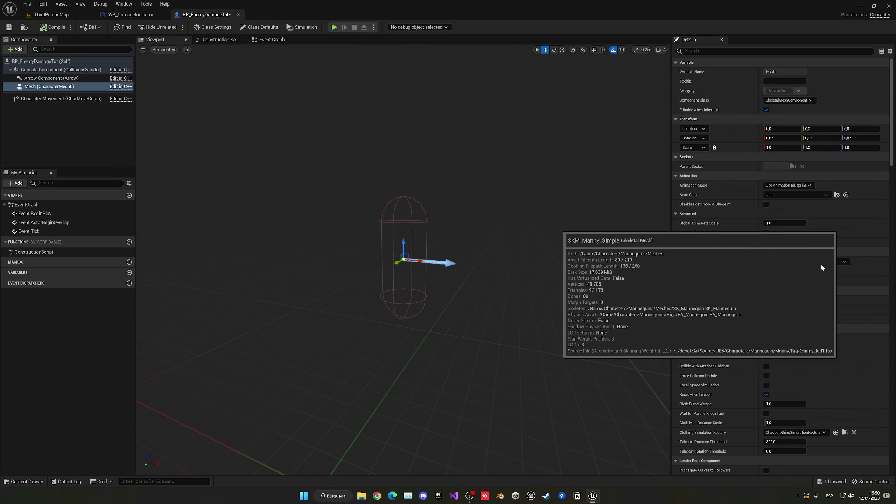
click(839, 365)
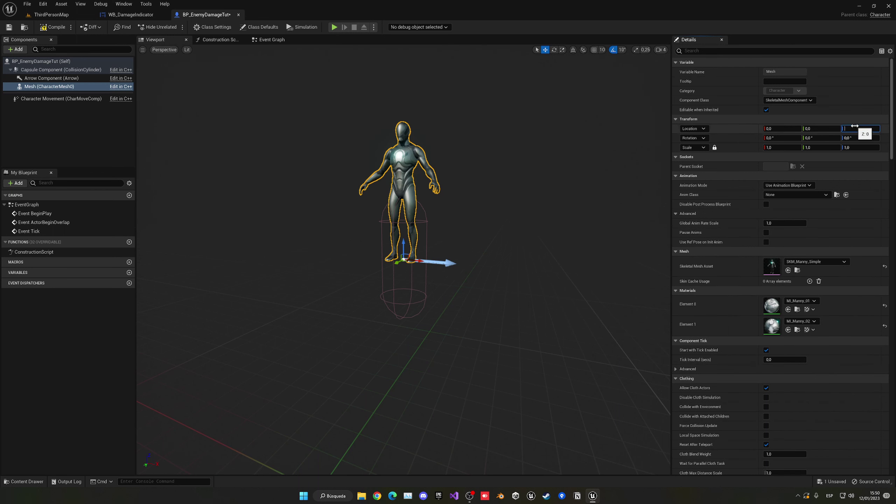
- Set the enemy mesh's Z location to -89 and its Z rotation to -90 degrees
click(853, 126)
text(-89)
key(Return)
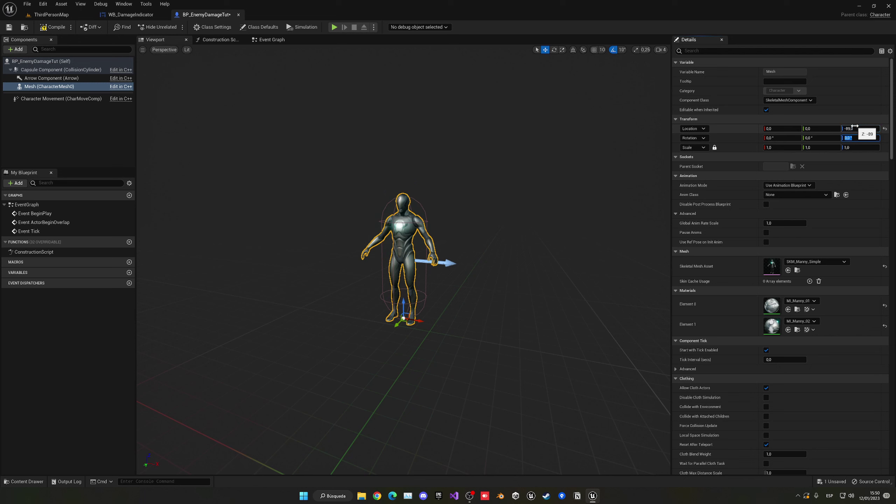
text(-90)
key(Return)
- Set the enemy mesh's Anim Class to ABP_Manny, compile the Blueprint, and return to the ThirdPersonMap level
click(795, 195)
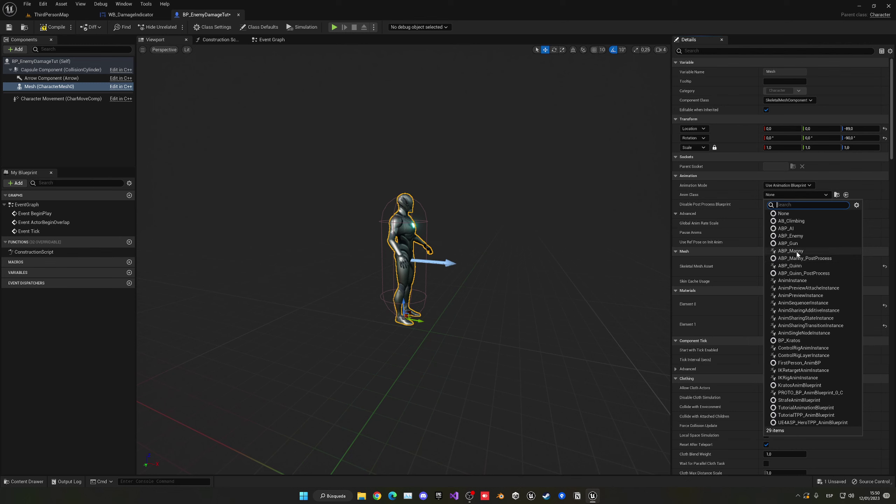
click(791, 251)
click(52, 27)
click(51, 15)
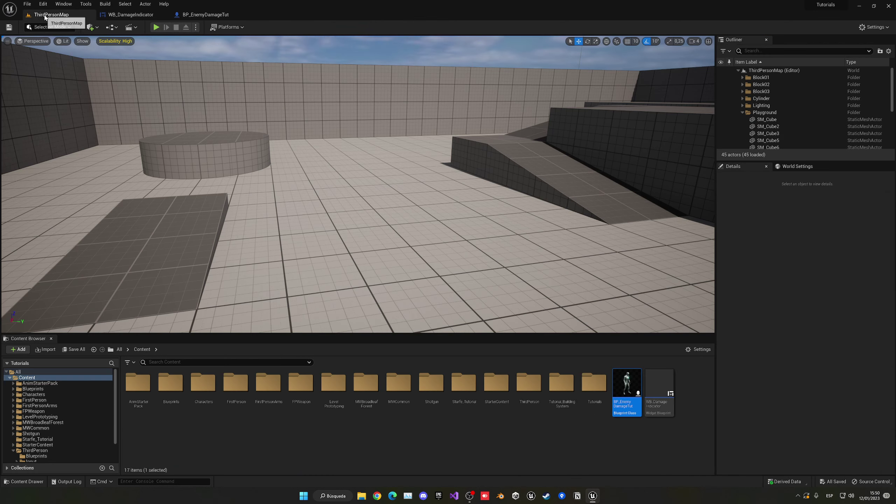
- Place an instance of BP_EnemyDamageTut on the open floor of ThirdPersonMap
drag(627, 388, 402, 176)
key(w)
right_drag(358, 184, 374, 184)
- Open the Event Graph of BP_EnemyDamageTut and delete the default BeginPlay, ActorBeginOverlap and Tick events
click(197, 12)
click(271, 39)
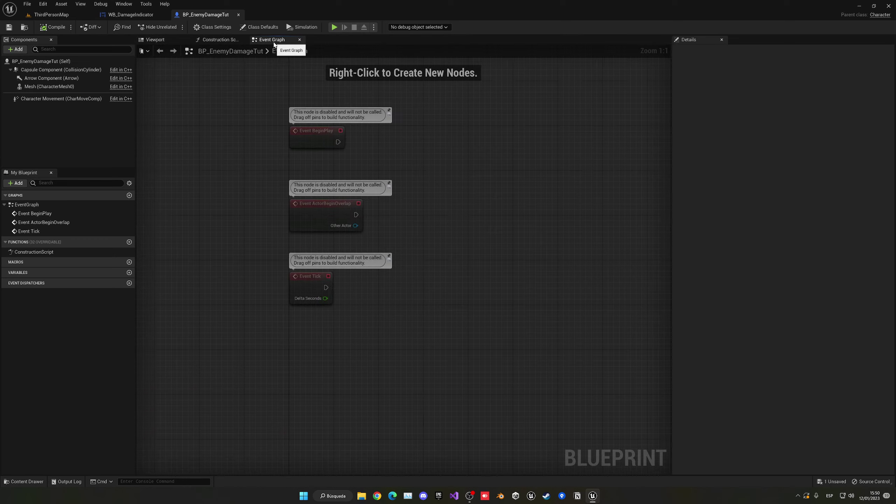
drag(289, 159, 527, 375)
key(Delete)
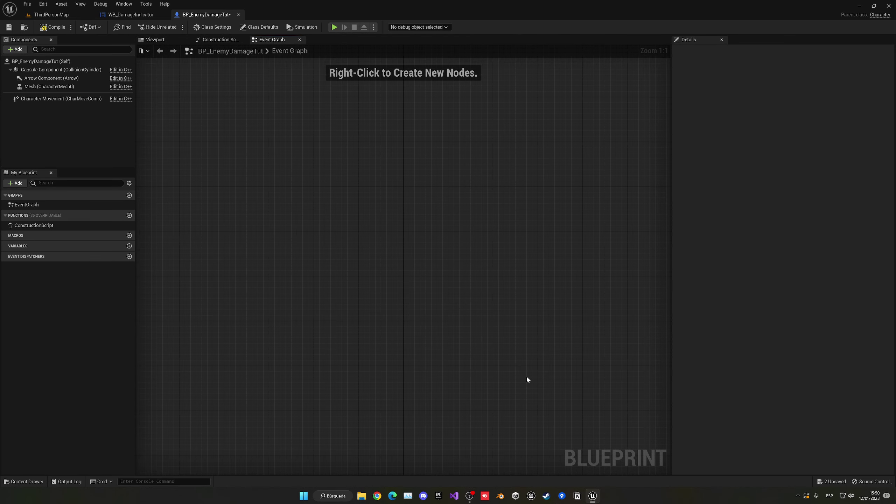
- Add an Event AnyDamage node to the enemy's empty Event Graph
right_click(294, 259)
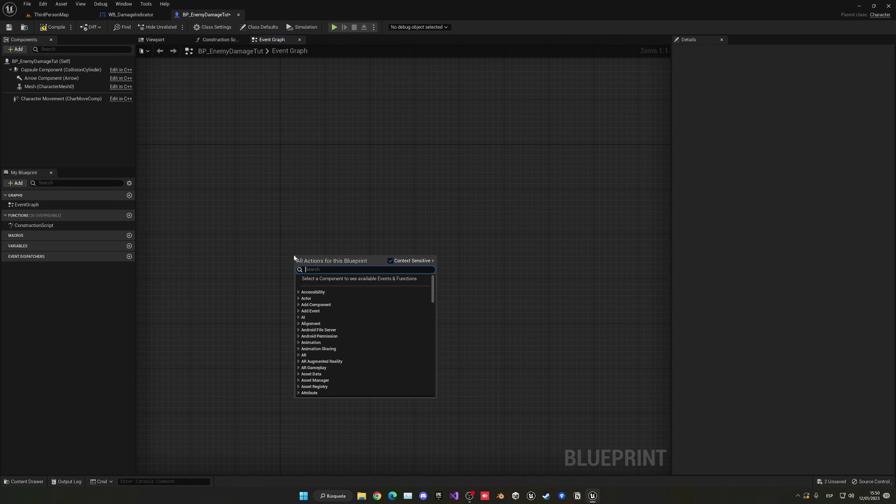
text(on any)
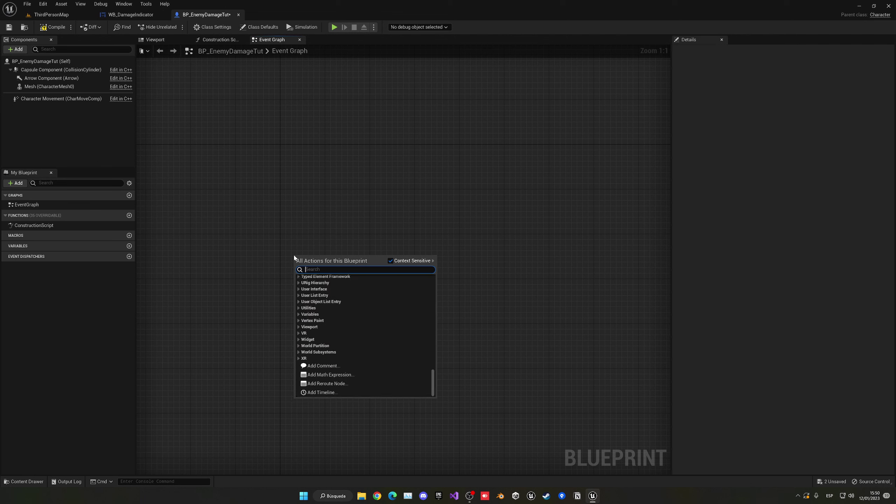
text( da)
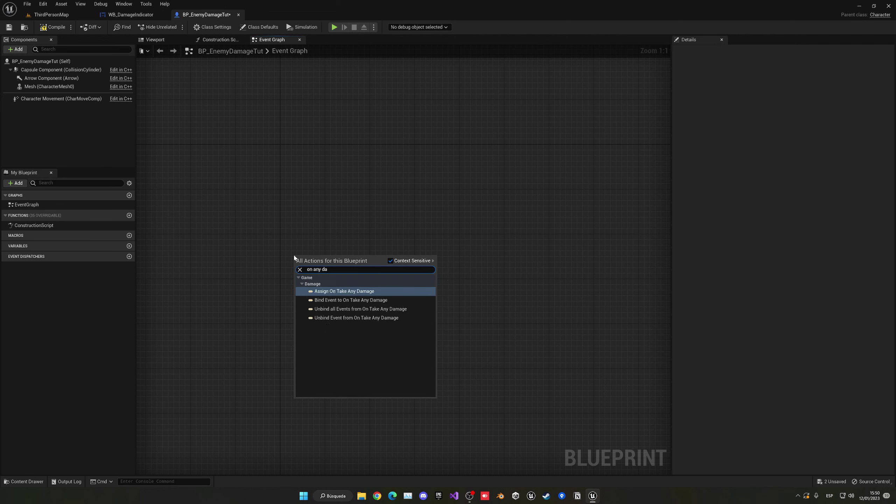
key(BackSpace)
key(BackSpace)
key(BackSpace)
key(BackSpace)
key(BackSpace)
key(BackSpace)
key(BackSpace)
key(BackSpace)
key(BackSpace)
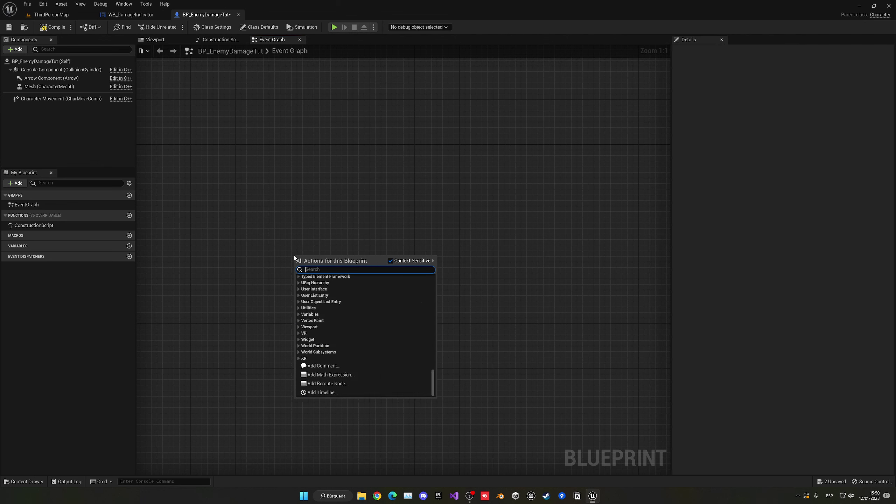
text(any damage)
key(Return)
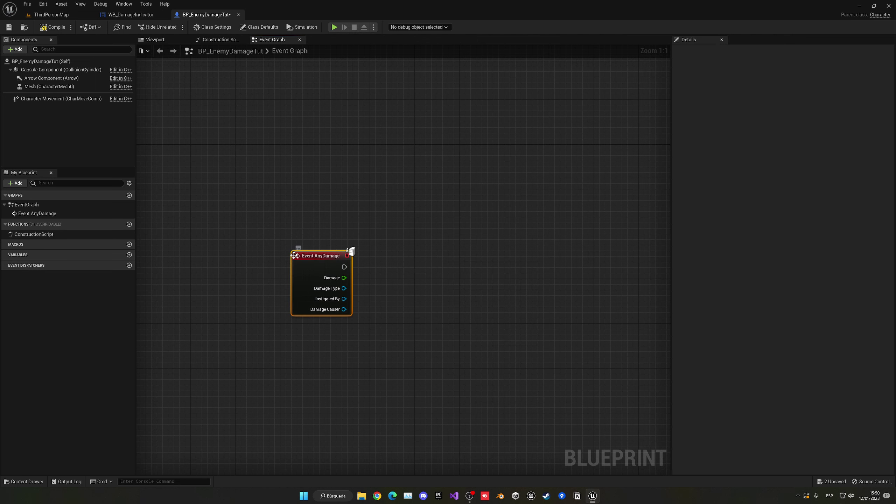
right_drag(426, 274, 320, 246)
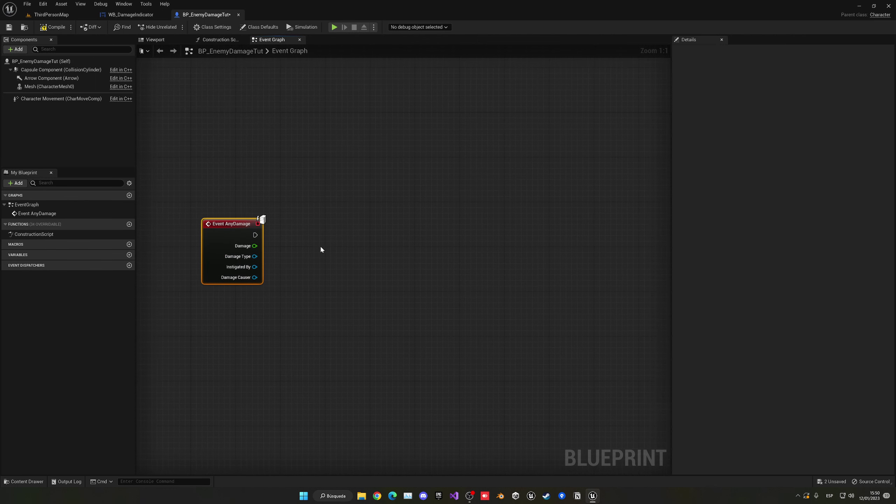
drag(197, 199, 341, 329)
click(341, 329)
drag(190, 221, 322, 318)
drag(160, 196, 537, 329)
drag(314, 218, 564, 283)
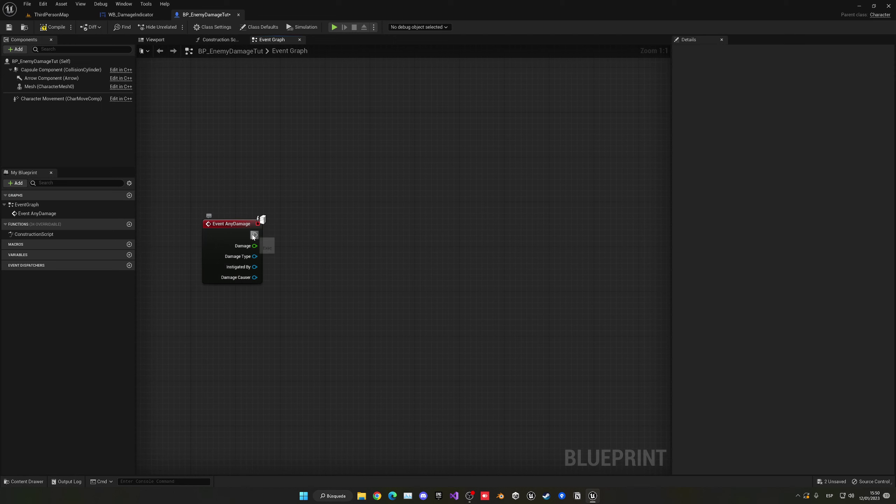
- Connect a Print String node to Event AnyDamage with the text "Dmagae Taken" and compile the Blueprint
drag(255, 235, 300, 239)
text(print)
key(Return)
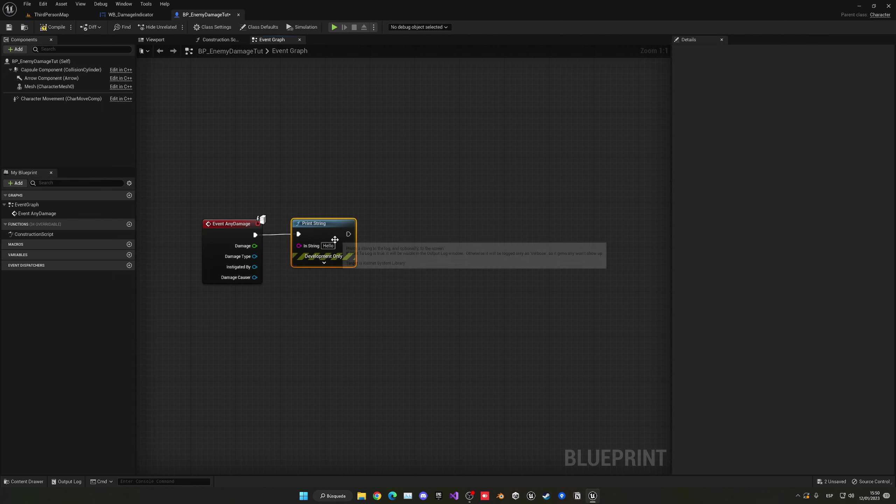
click(329, 245)
text(Damage Taken)
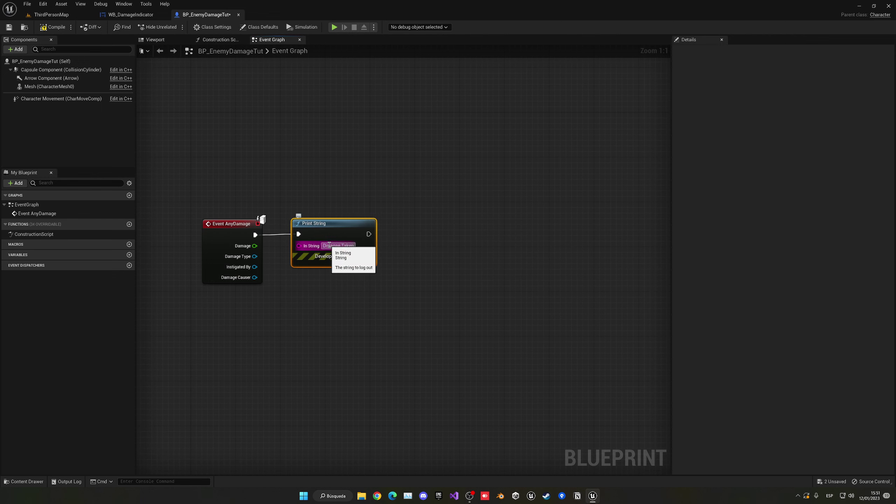
click(165, 110)
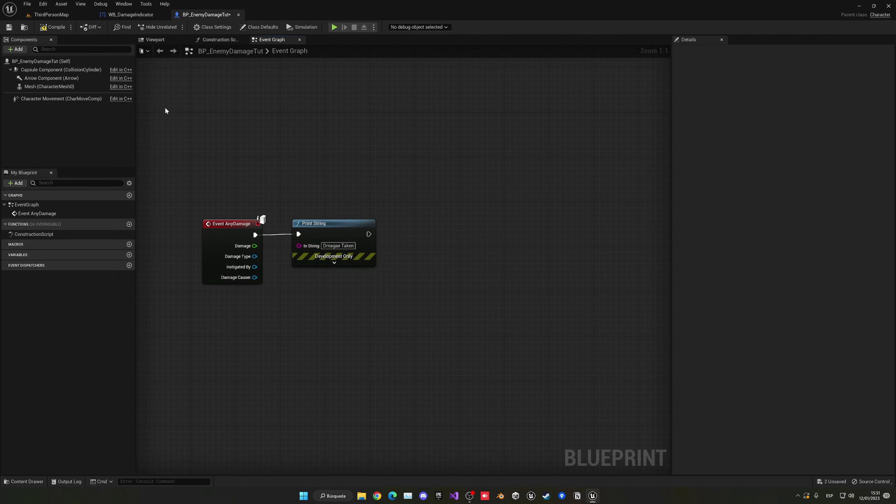
click(64, 31)
- Return to ThirdPersonMap and open the BP_ThirdPersonCharacter Blueprint from the ThirdPerson/Blueprints folder
click(51, 15)
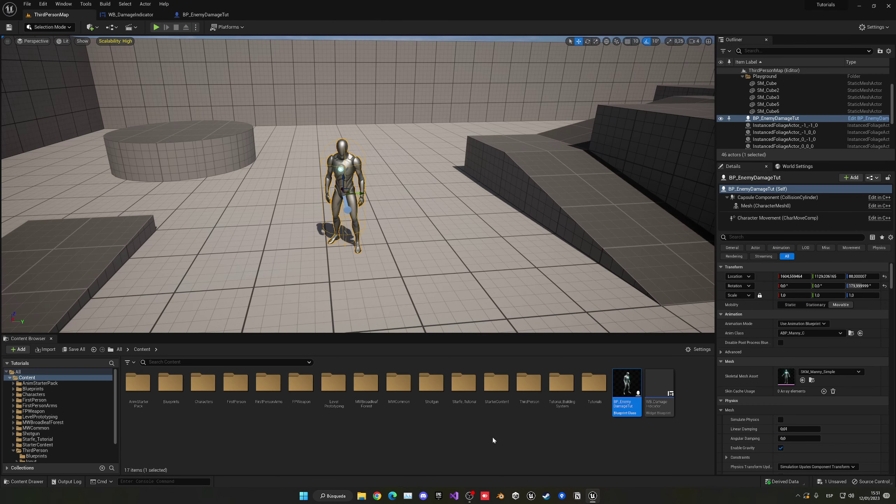
double_click(529, 383)
click(146, 384)
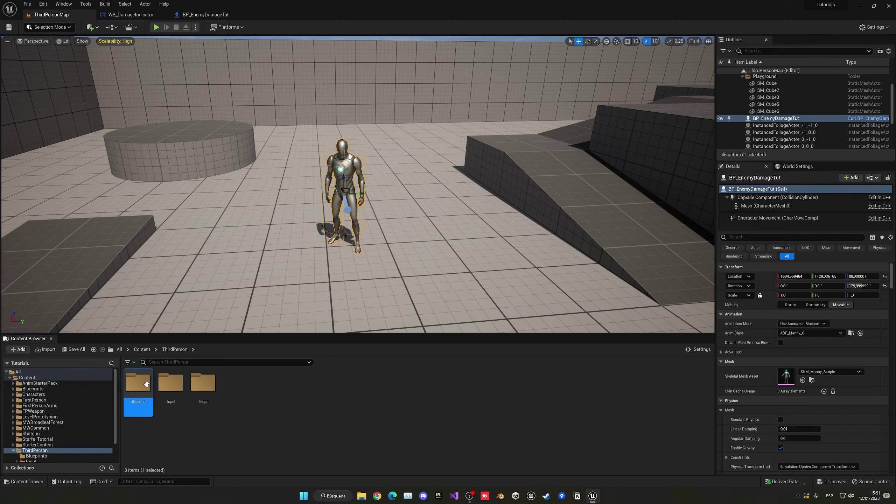
double_click(146, 384)
double_click(141, 383)
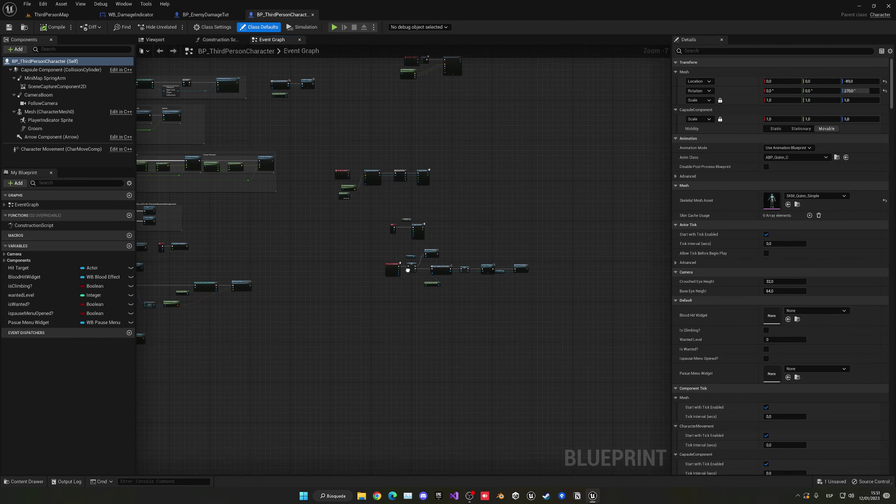
- Add a Left Mouse Button input event in an empty area of the character's Event Graph
scroll(368, 295, up, 8)
right_click(367, 298)
text(left)
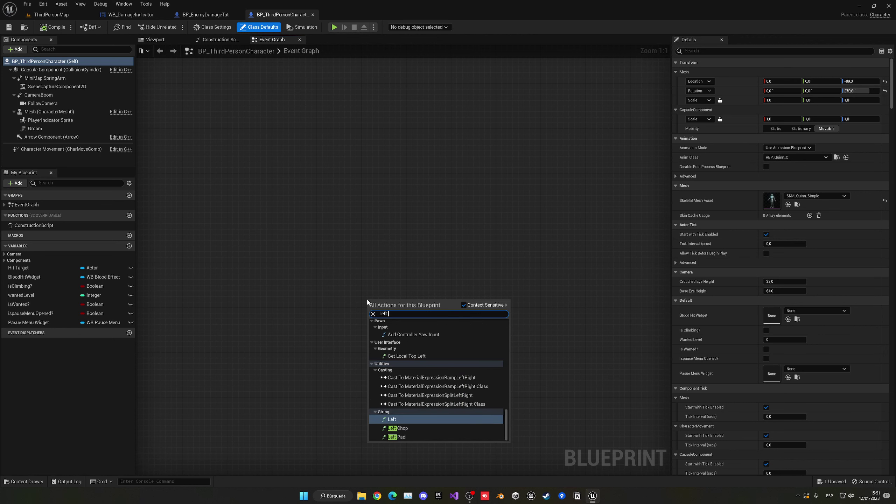
text( mouse)
key(Return)
right_drag(429, 276, 268, 233)
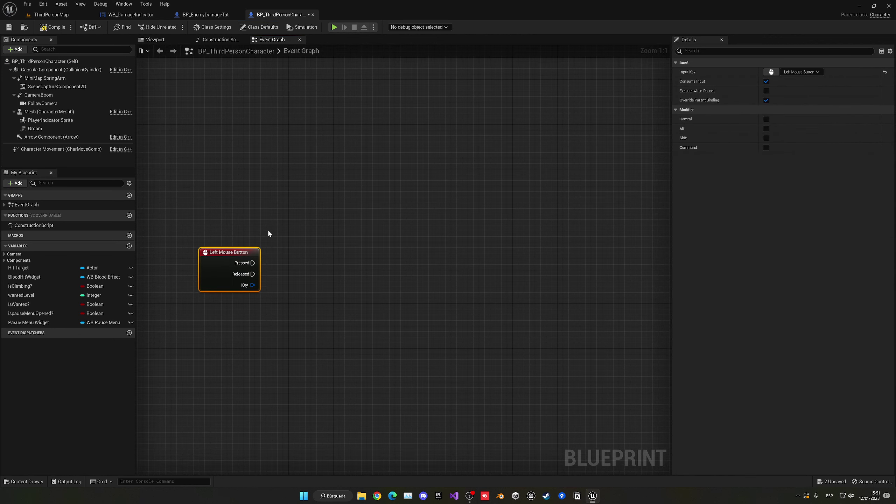
- Connect Get All Actors Of Class to the Left Mouse Button's Pressed output, with BP_EnemyDamageTut as Actor Class
drag(252, 263, 299, 264)
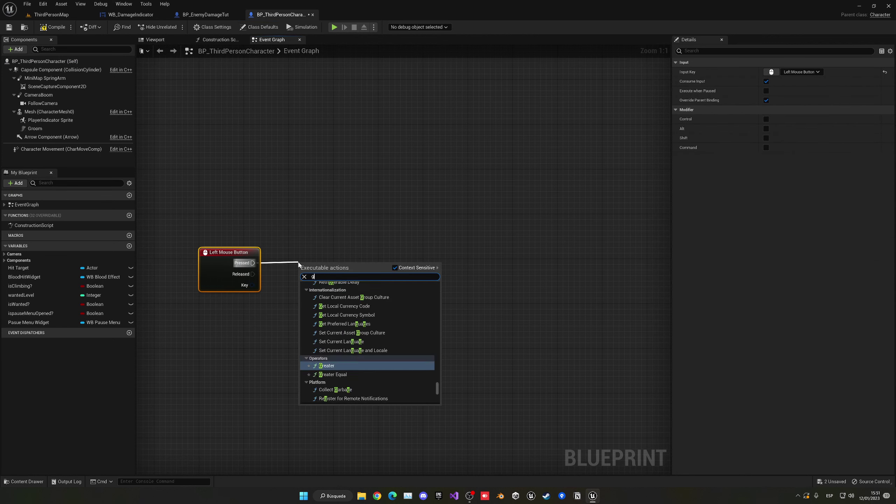
text(get all)
key(Return)
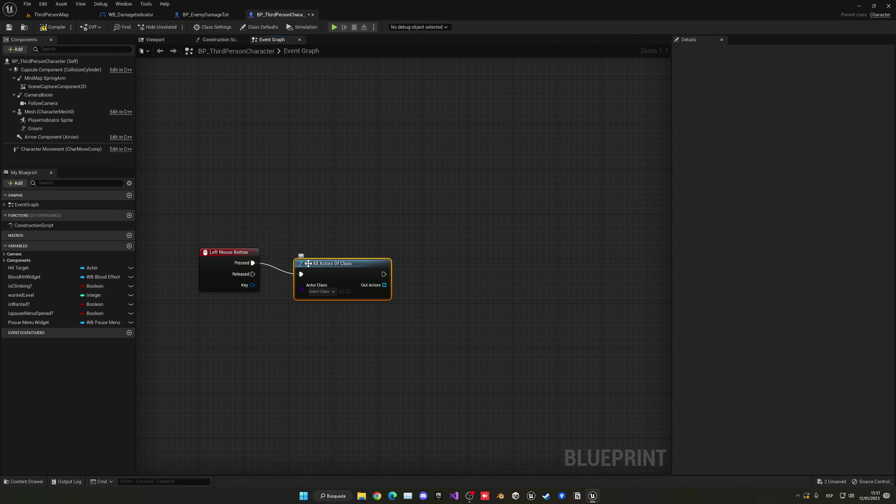
click(310, 280)
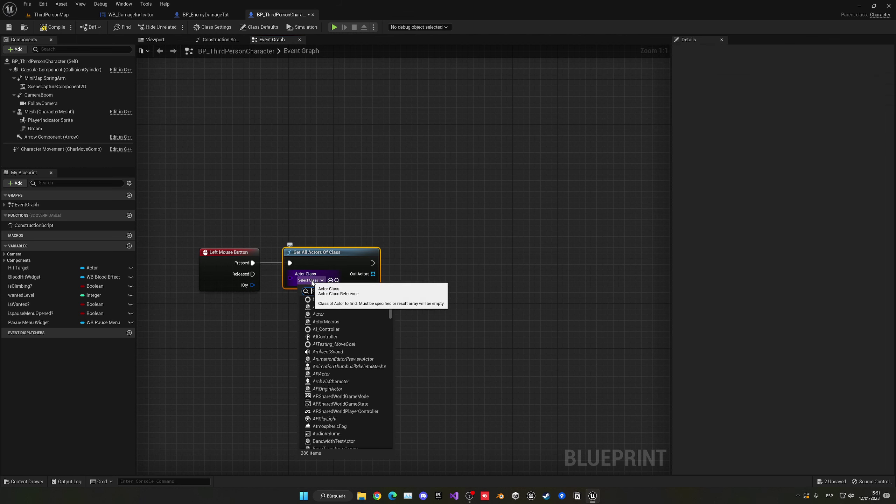
text(BP)
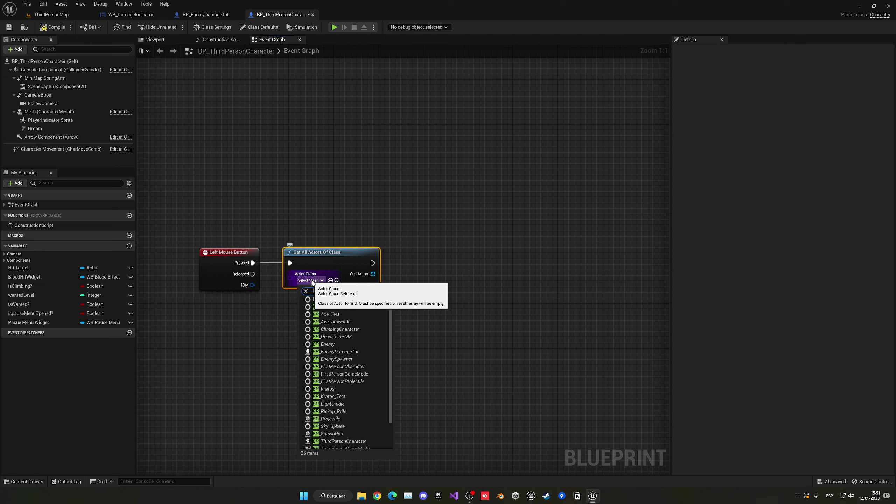
text(_Enemy)
click(338, 315)
- Add an array Get node with index 0 connected to the Out Actors output
drag(379, 274, 403, 300)
text(get a)
key(Return)
right_drag(463, 265, 375, 275)
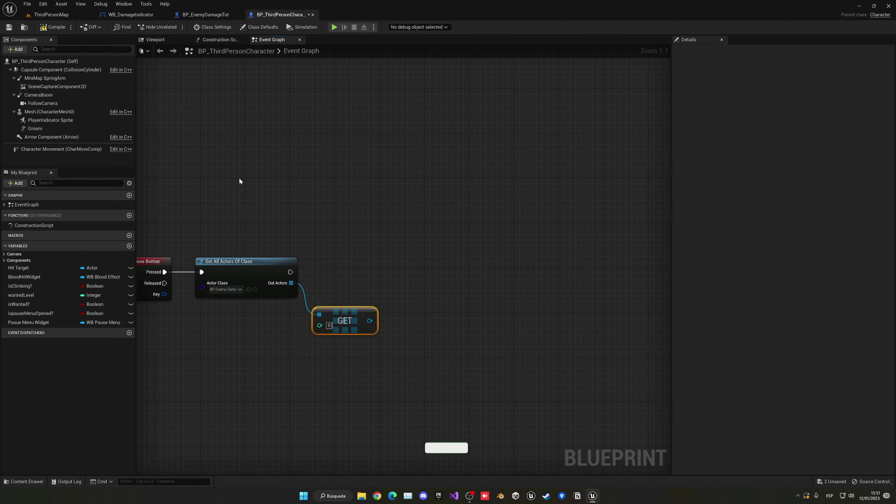
click(49, 15)
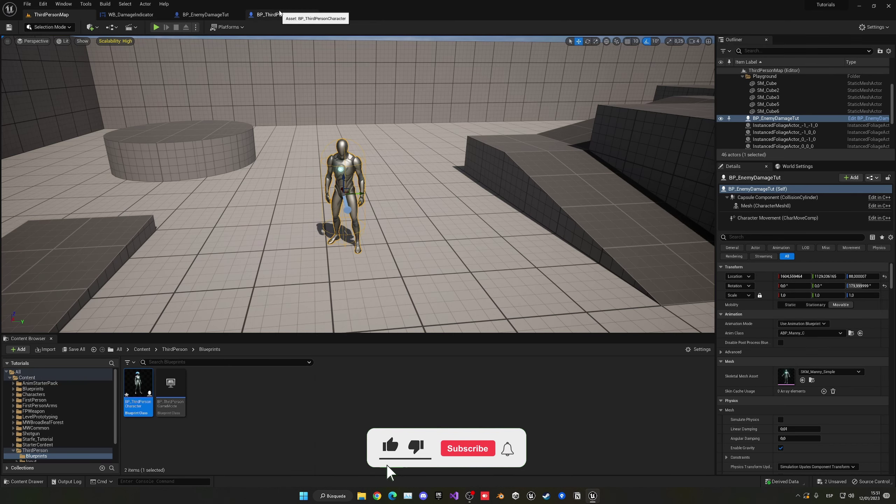
click(279, 13)
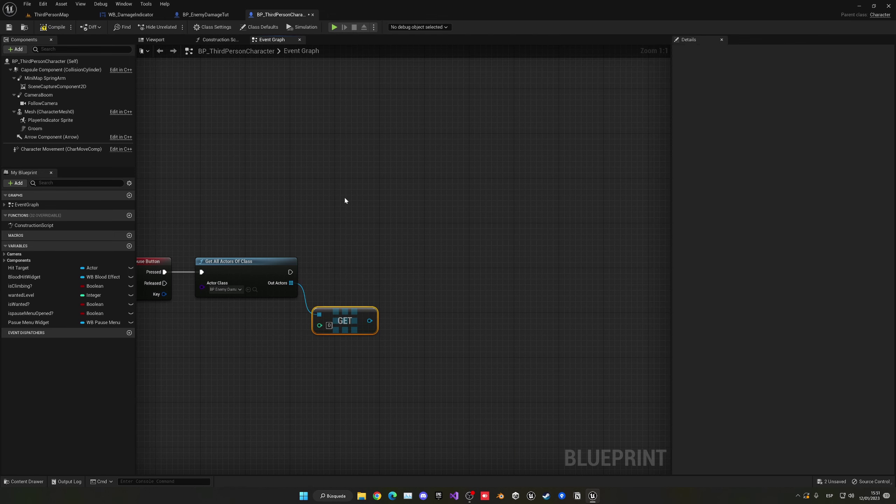
right_drag(345, 201, 444, 181)
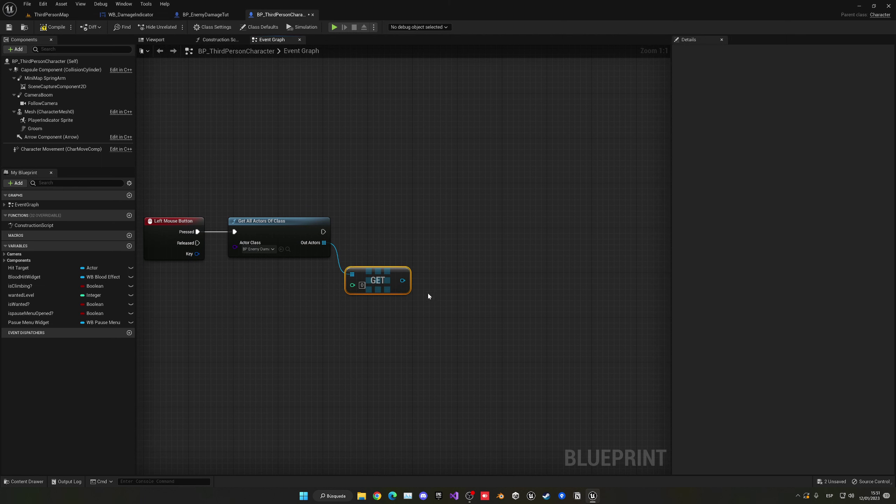
right_drag(427, 296, 421, 275)
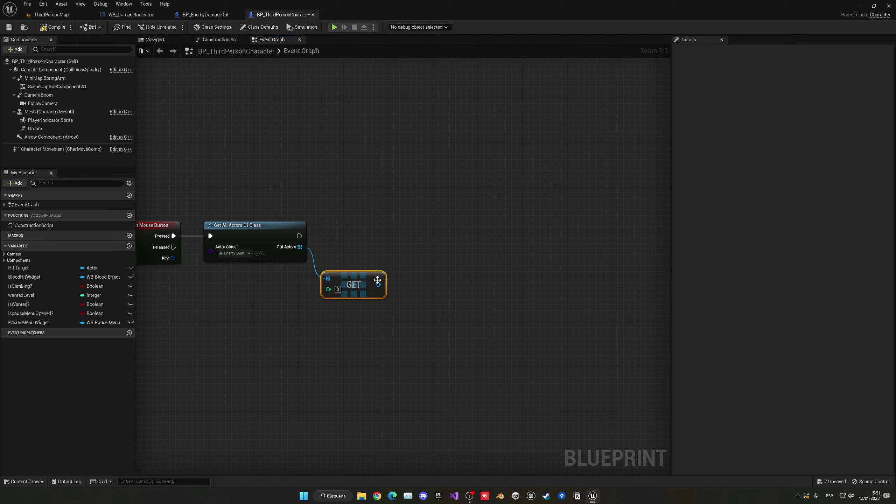
- Add an Apply Damage node executed after Get All Actors Of Class, with the Get output as Damaged Actor
drag(378, 284, 392, 244)
drag(299, 236, 395, 258)
drag(406, 264, 422, 241)
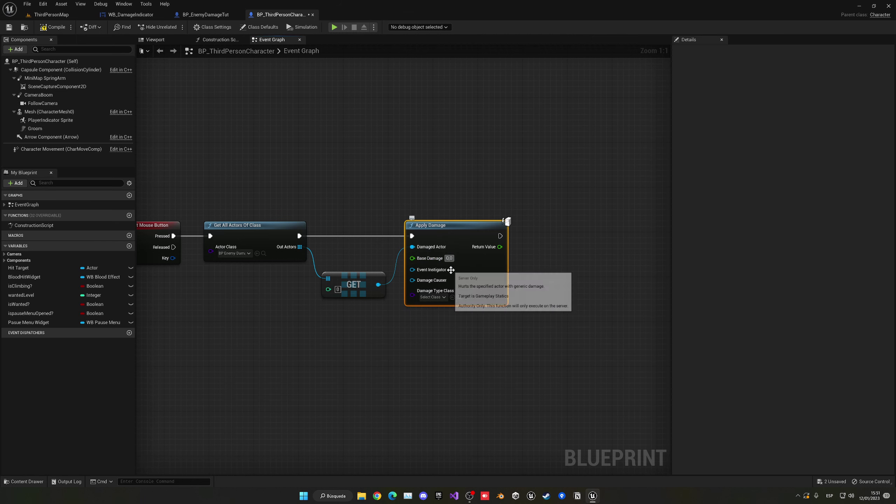
- Set Base Damage on the Apply Damage node to 10.0, compile, and close BP_ThirdPersonCharacter
click(448, 258)
text(1)
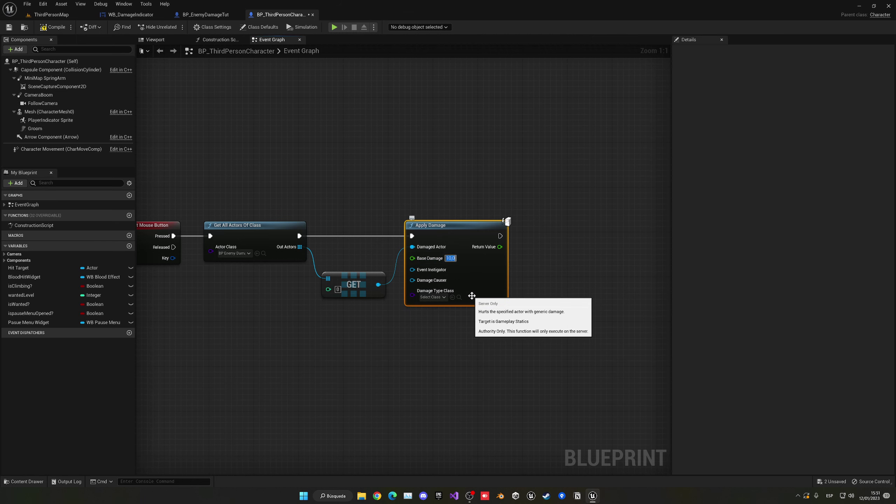
click(445, 319)
right_drag(443, 325, 475, 330)
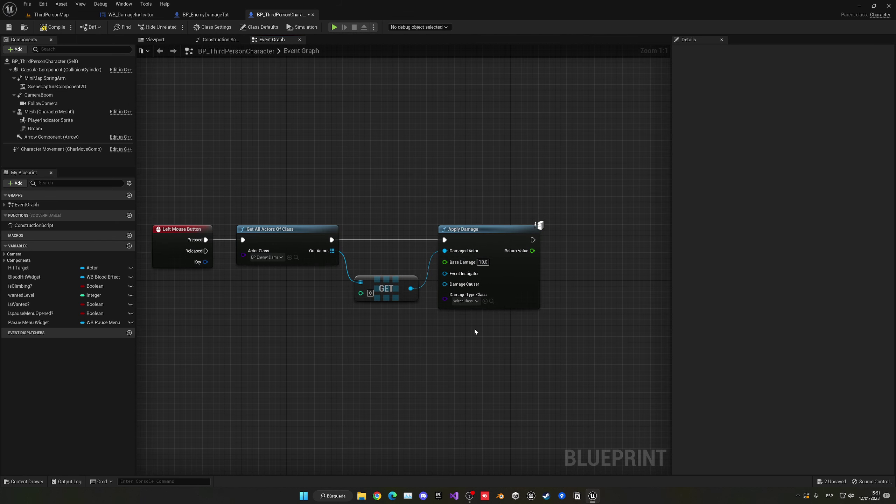
click(51, 27)
right_drag(359, 167, 398, 174)
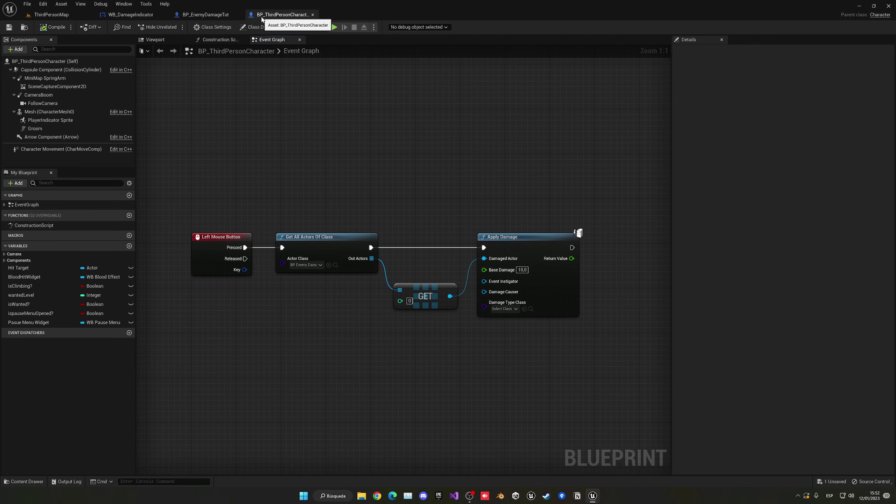
middle_click(257, 14)
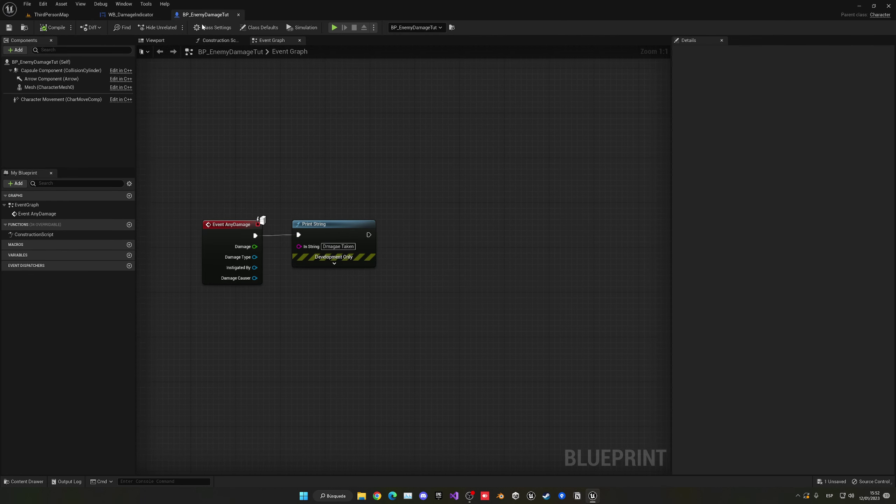
- Play-test ThirdPersonMap to check that the left mouse input triggers the enemy's damage message, and stop the session
click(67, 15)
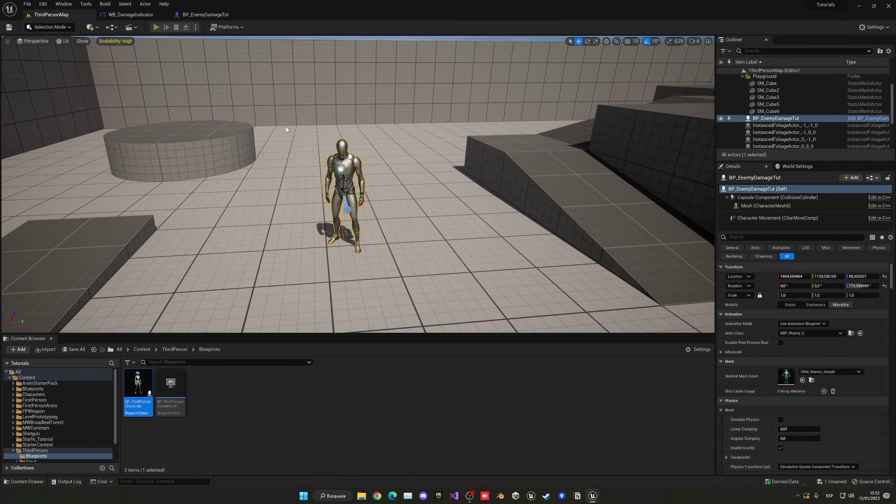
key(alt+p)
key(w)
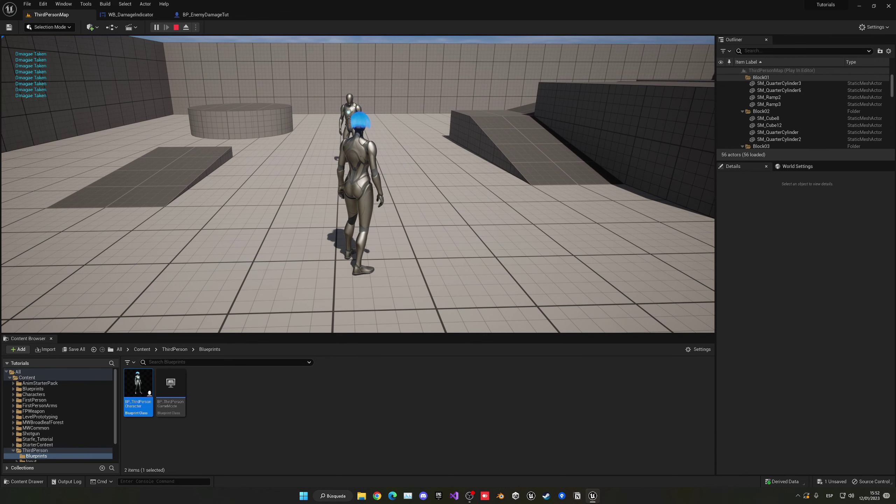
key(Escape)
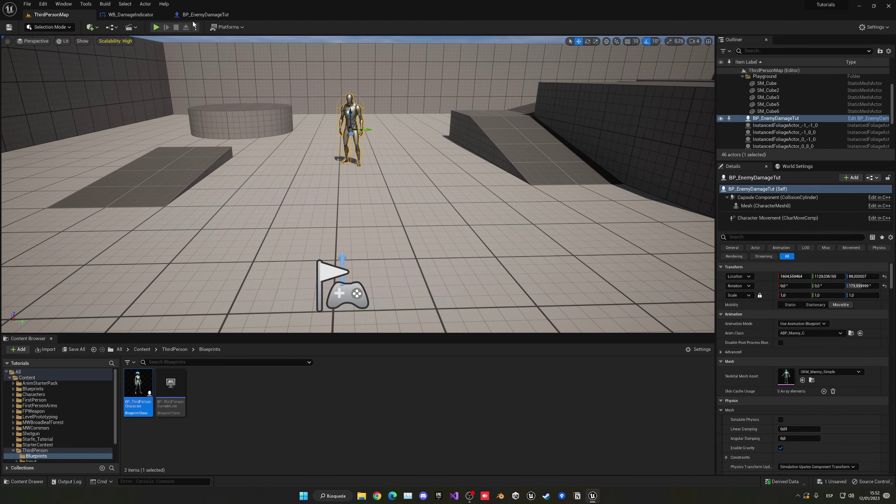
- Straighten the connection between Event AnyDamage and Print String in the BP_EnemyDamageTut Event Graph
click(177, 14)
drag(272, 250, 394, 359)
key(q)
click(462, 144)
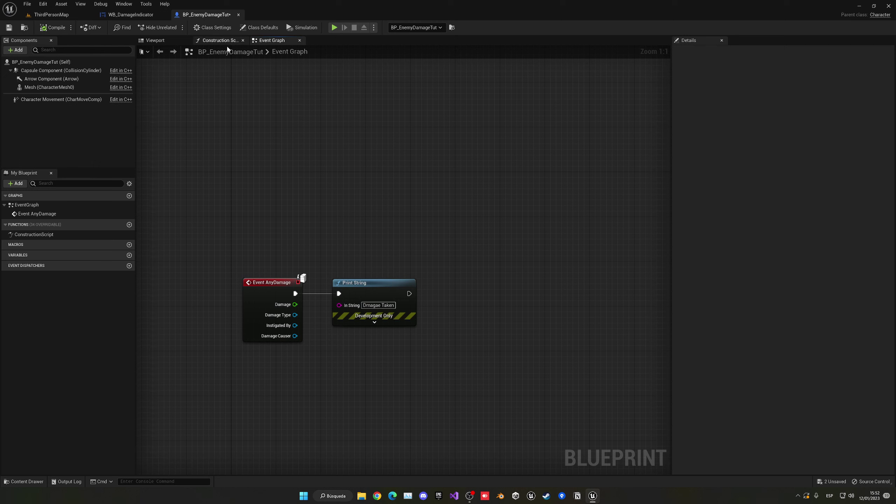
right_click(268, 194)
text(begin)
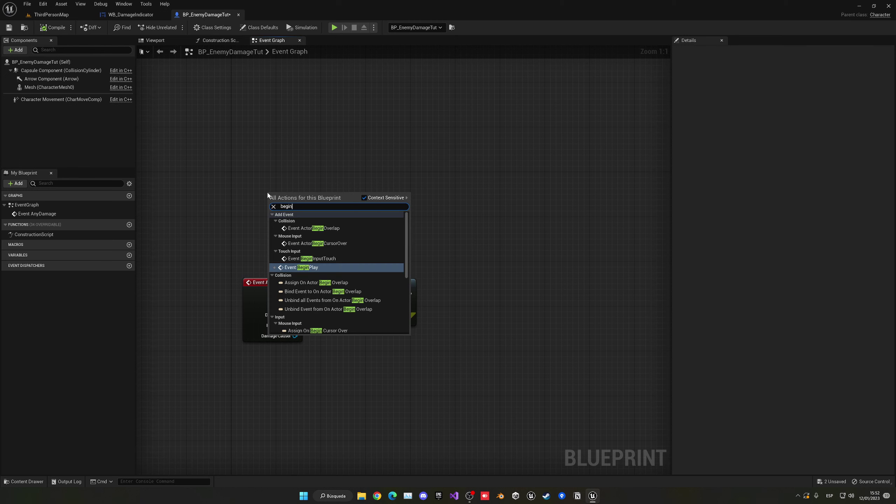
key(Return)
drag(268, 193, 245, 149)
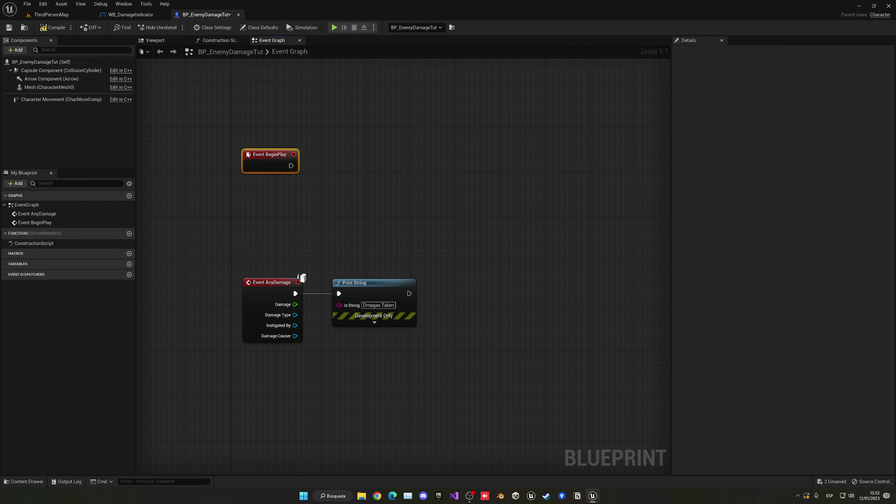
right_drag(361, 174, 351, 202)
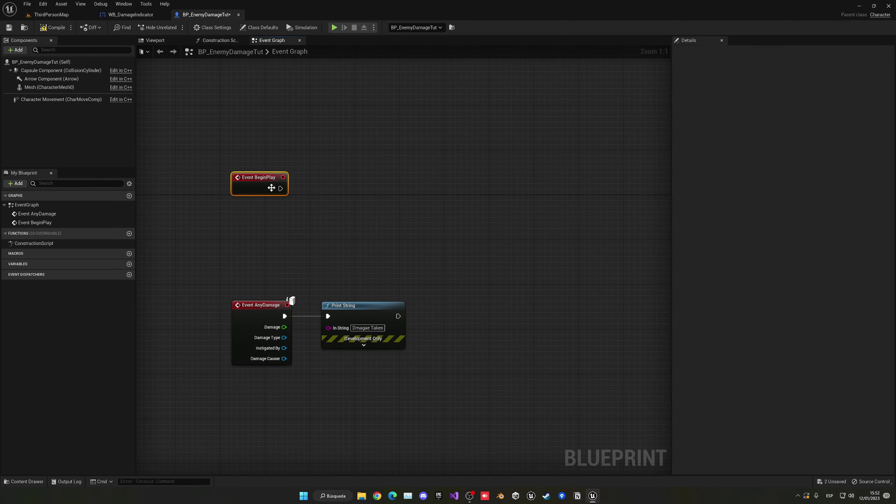
drag(271, 187, 307, 174)
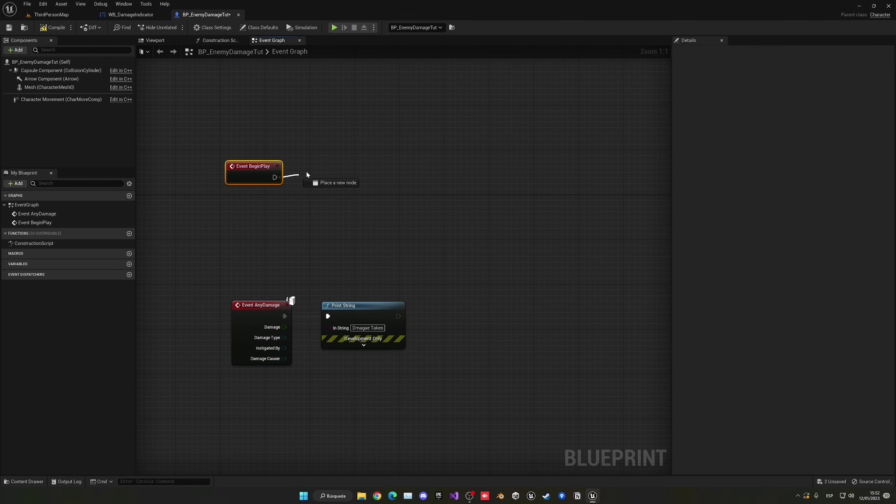
text(create widget)
key(Return)
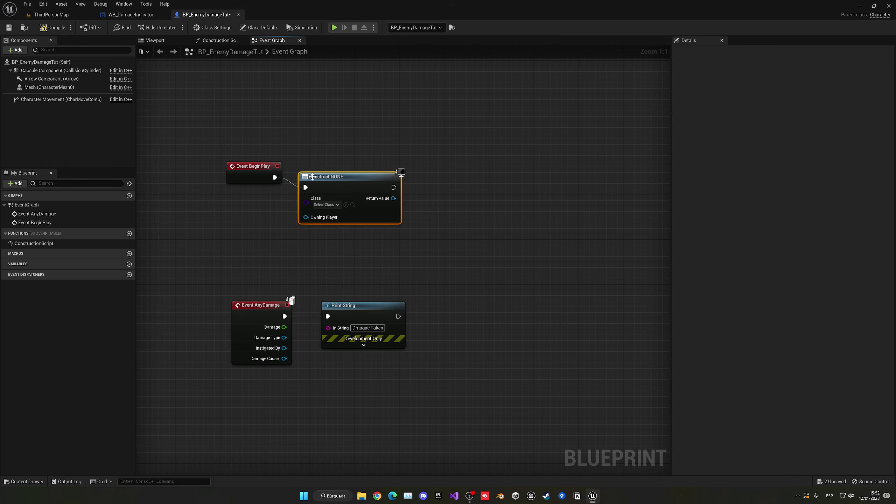
drag(221, 155, 397, 232)
key(q)
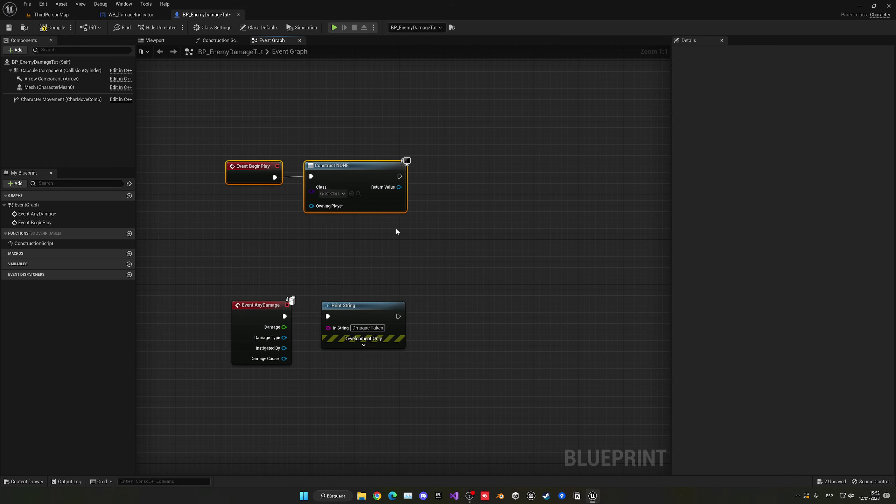
key(Delete)
- Add a Widget component as a child of the enemy's Mesh component
click(155, 40)
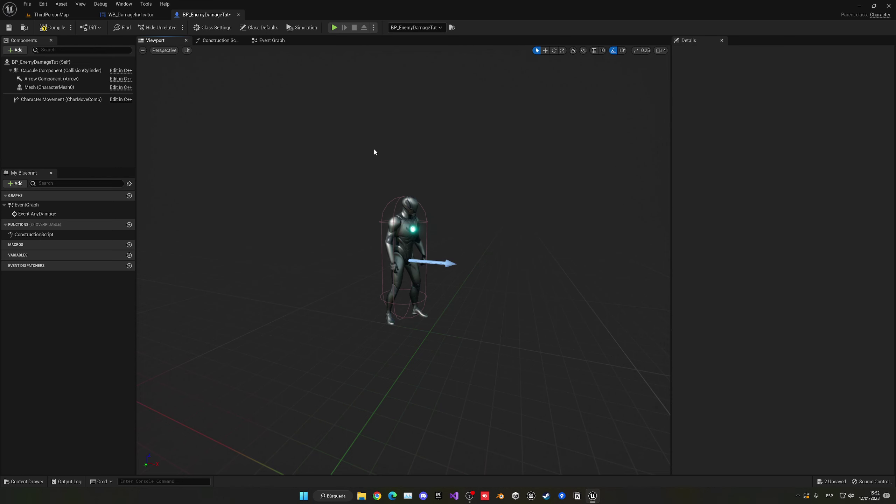
click(49, 87)
click(15, 50)
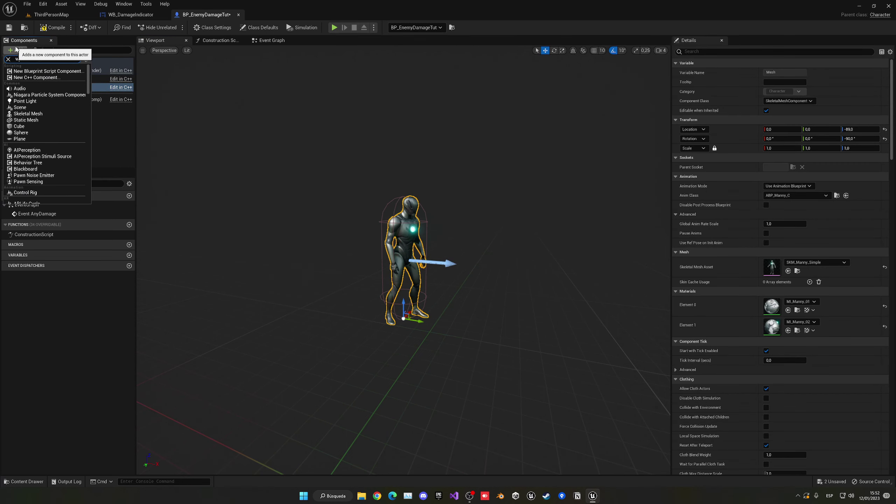
text(Widget)
click(32, 71)
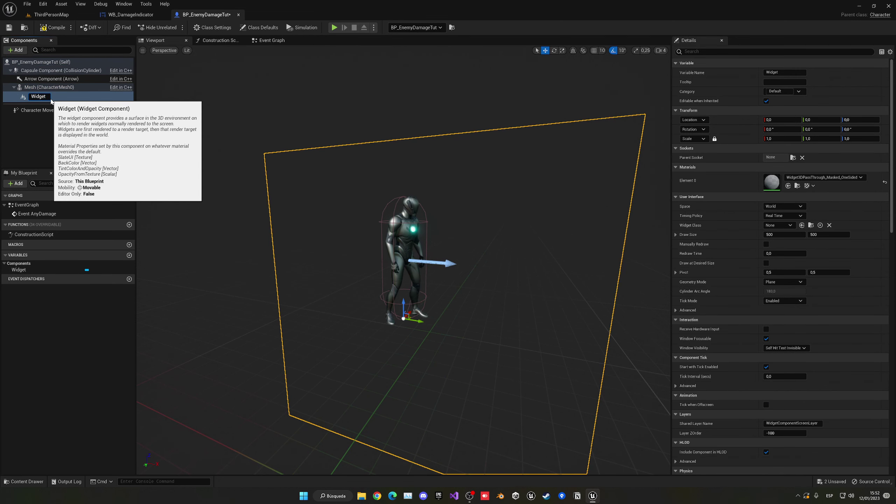
- Name the new widget component Damage Indicator Widget and set its Widget Class to WB_DamageIndicator
key(Home)
text(Da)
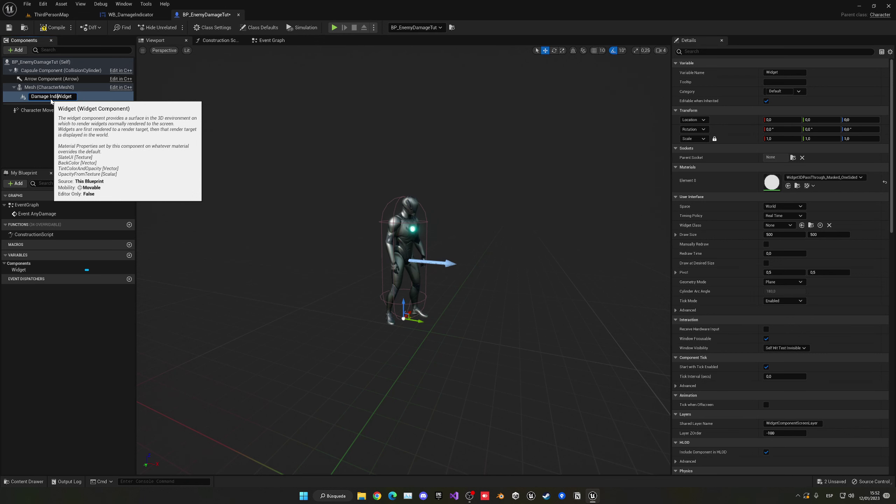
text(mage Indicator)
key(Return)
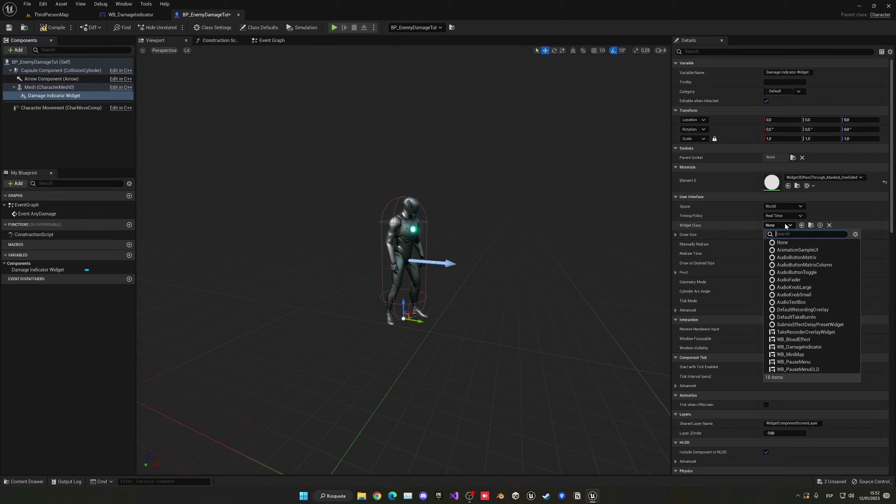
text(damag)
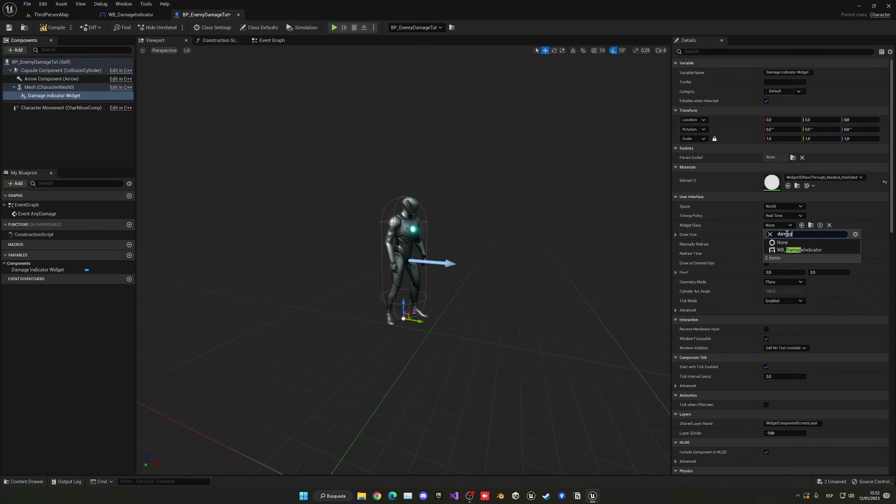
click(796, 249)
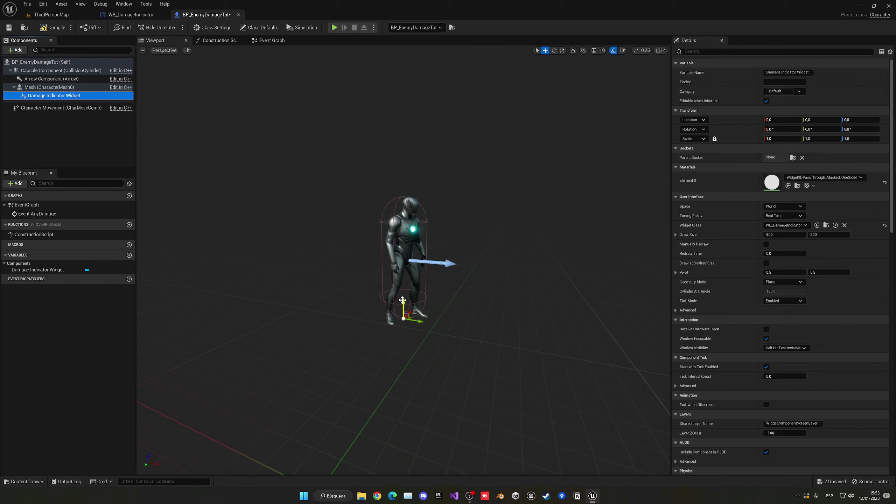
- Raise the Damage Indicator Widget above the enemy's head to about Z 206 and scale it uniformly to about 1.57
drag(402, 299, 402, 163)
right_drag(402, 162, 321, 263)
key(r)
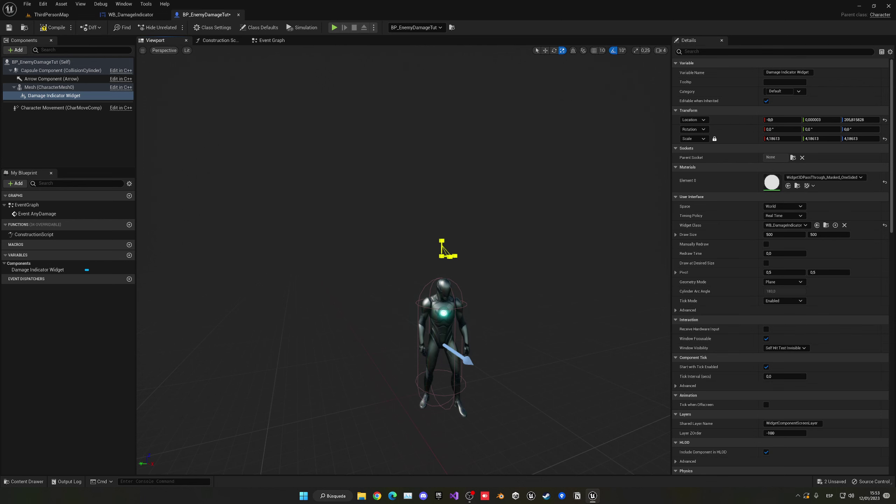
right_drag(471, 243, 509, 249)
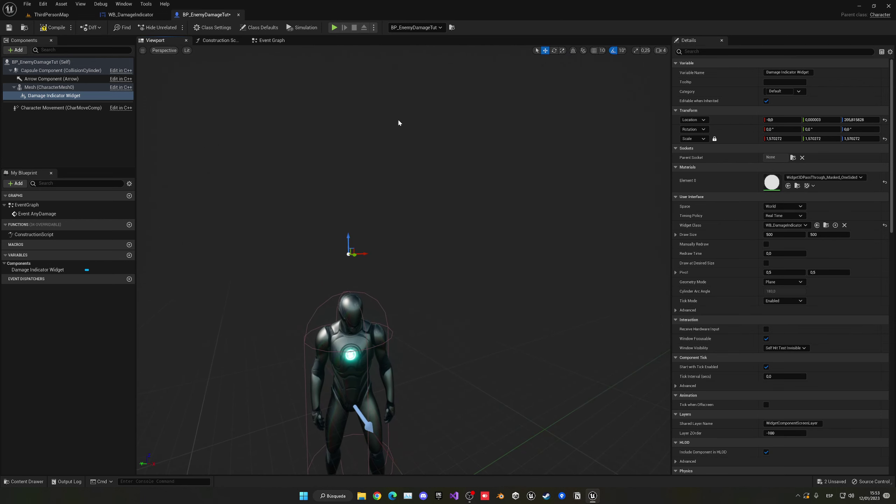
- Set the color alpha of DamageTxt in WB_DamageIndicator to 1.0, compile, and preview the Popup animation from its start
click(130, 14)
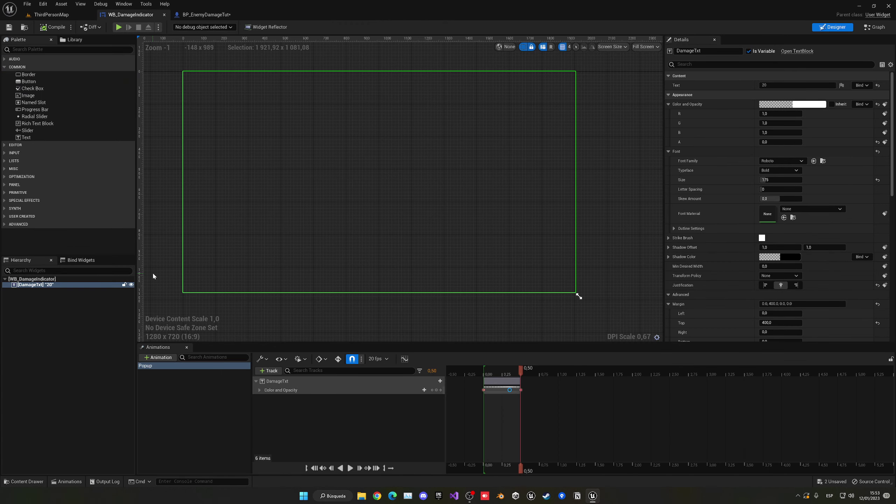
key(ctrl+z)
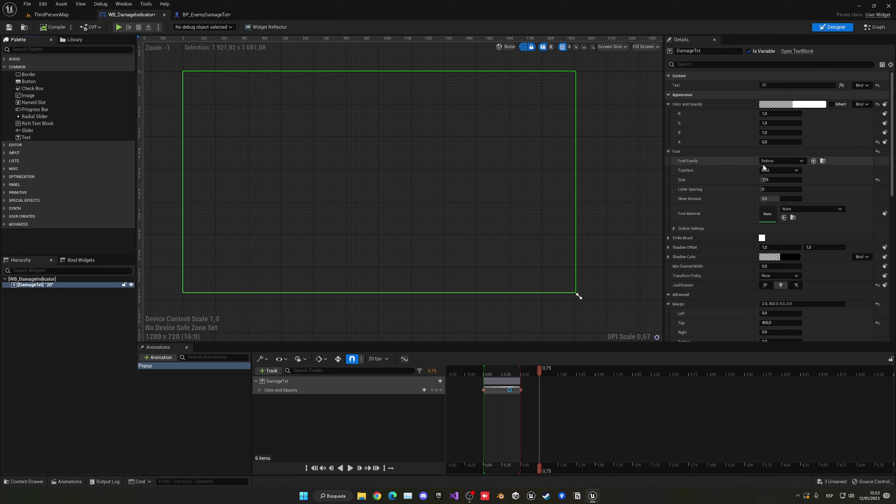
click(801, 104)
drag(701, 259, 717, 259)
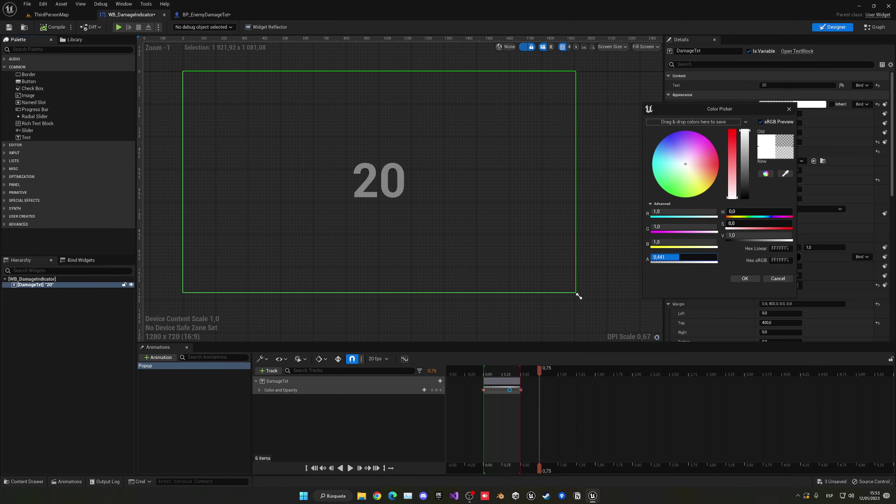
click(744, 278)
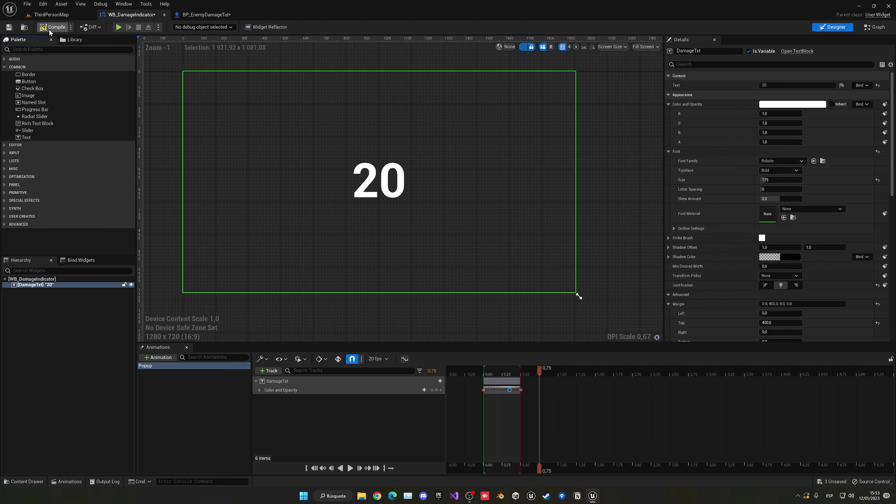
click(49, 27)
click(485, 375)
key(space)
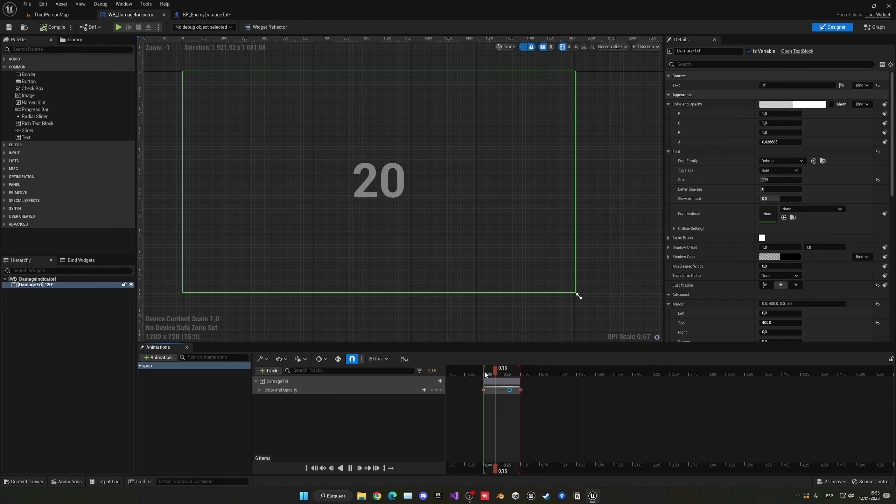
- In BP_EnemyDamageTut, rotate the Damage Indicator Widget about 90° around Z, scale it to about 0.38, and place it at about Z 323
click(211, 15)
right_drag(339, 198, 433, 198)
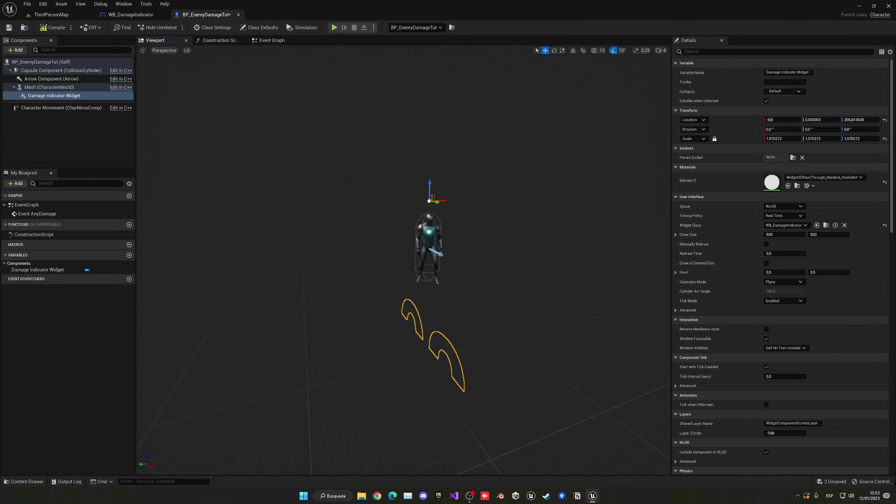
drag(434, 173, 432, 69)
key(e)
key(w)
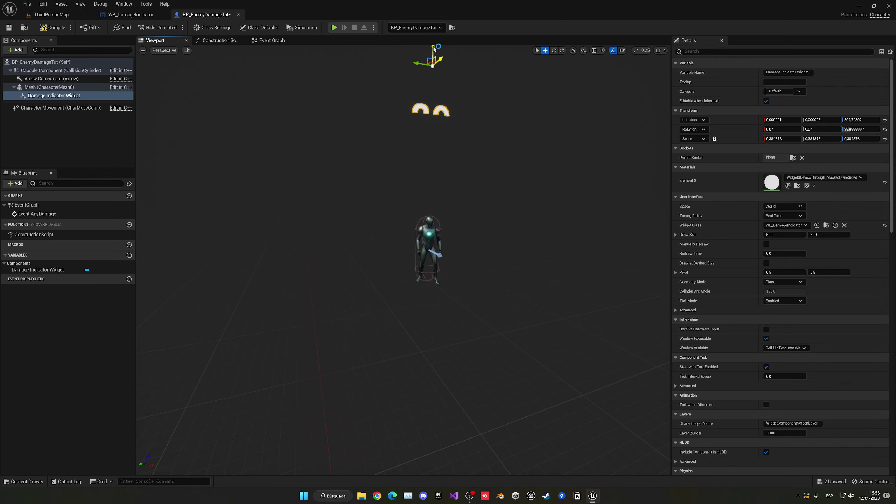
middle_drag(436, 53, 390, 81)
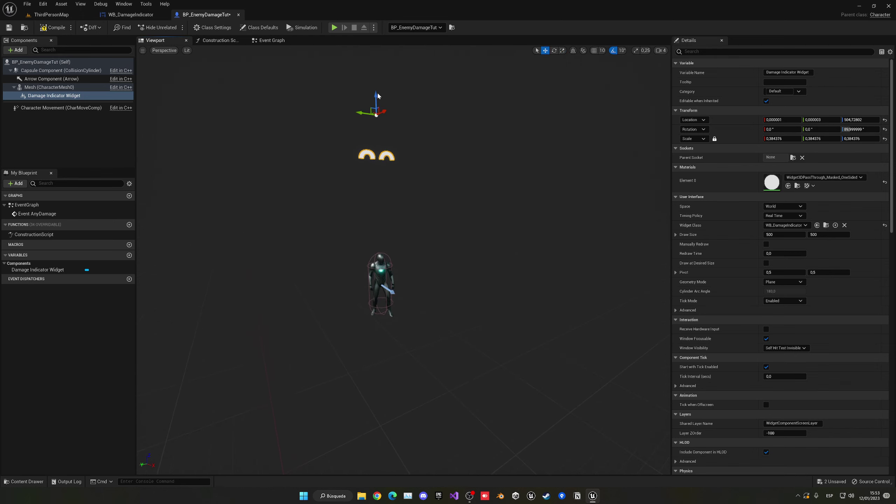
drag(377, 96, 398, 179)
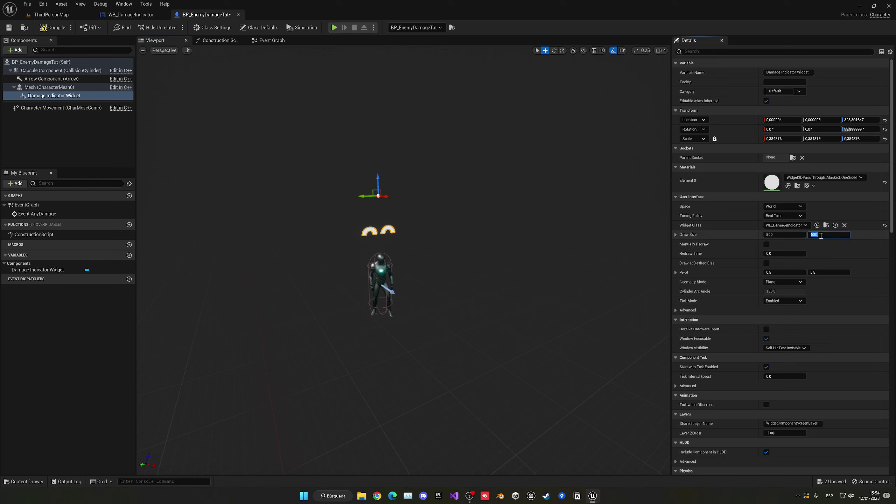
- Set the Y value of the Damage Indicator Widget's Draw Size to 2000
text(00)
key(Return)
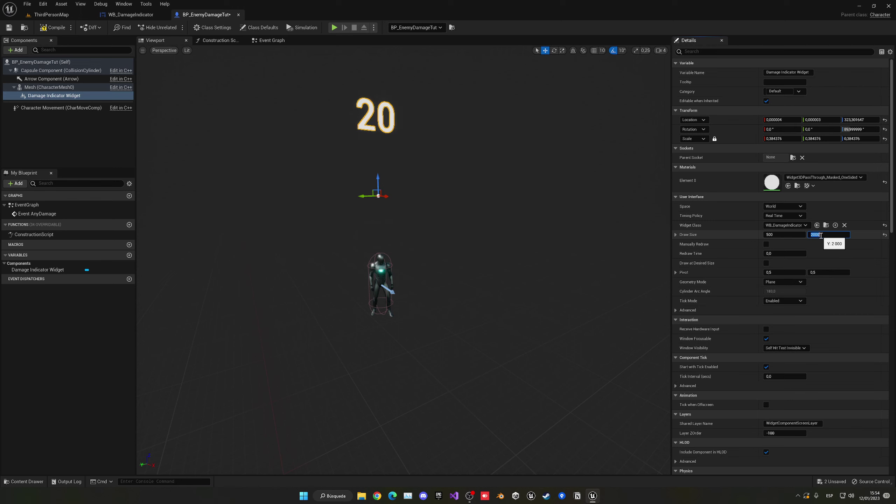
key(f)
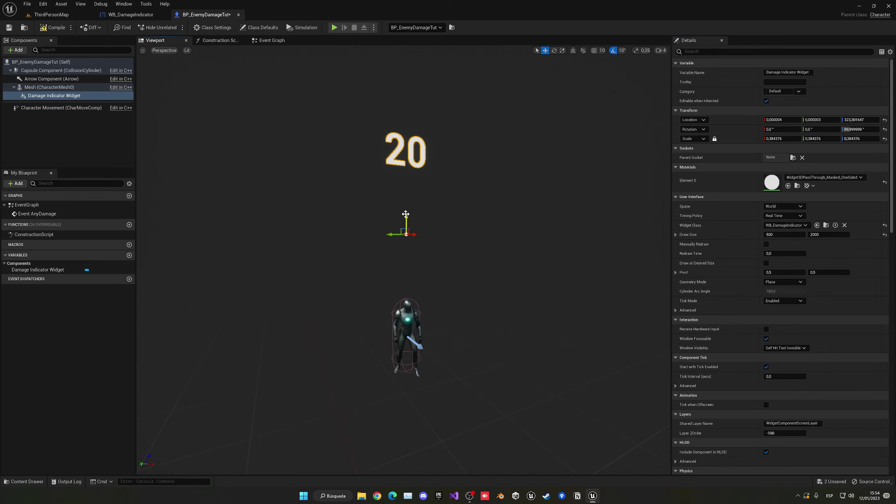
- Lower the Damage Indicator Widget to about Z 111 with a scale of about 0.22, and compile and save the blueprint
drag(406, 214, 388, 334)
scroll(402, 328, up, 4)
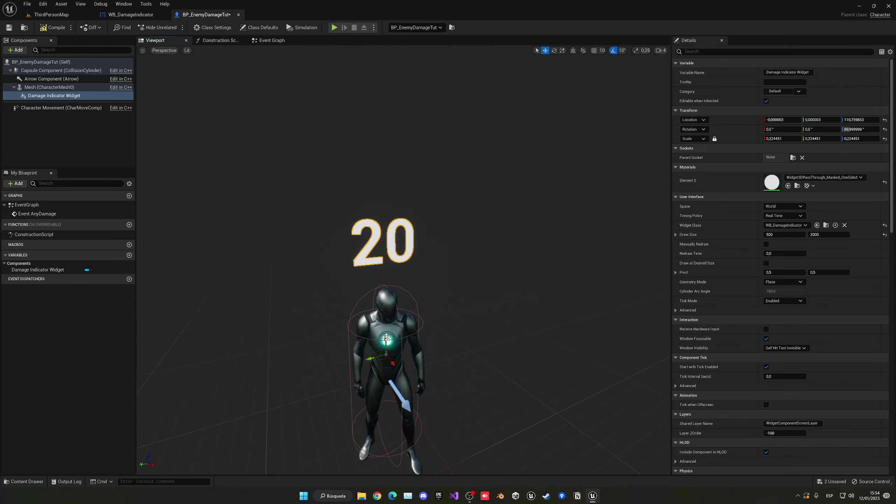
scroll(388, 334, down, 3)
click(53, 27)
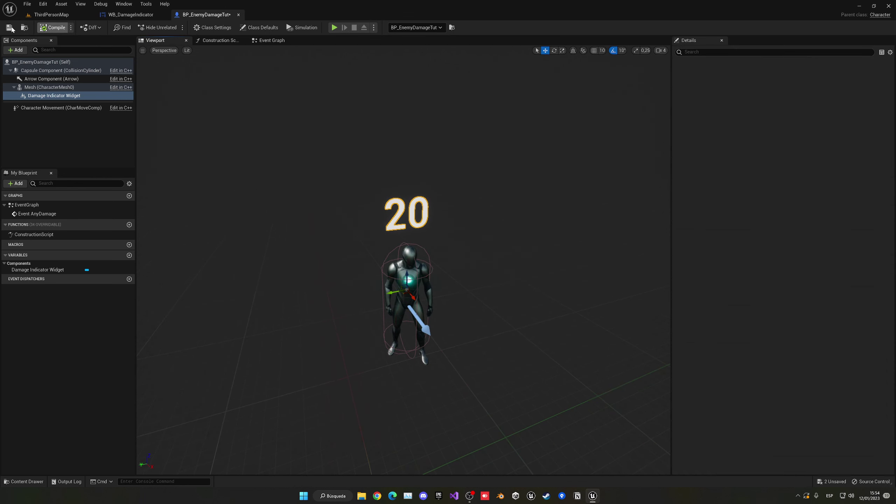
- Place a Damage Indicator Widget reference in the Event Graph near the Print String node
click(277, 41)
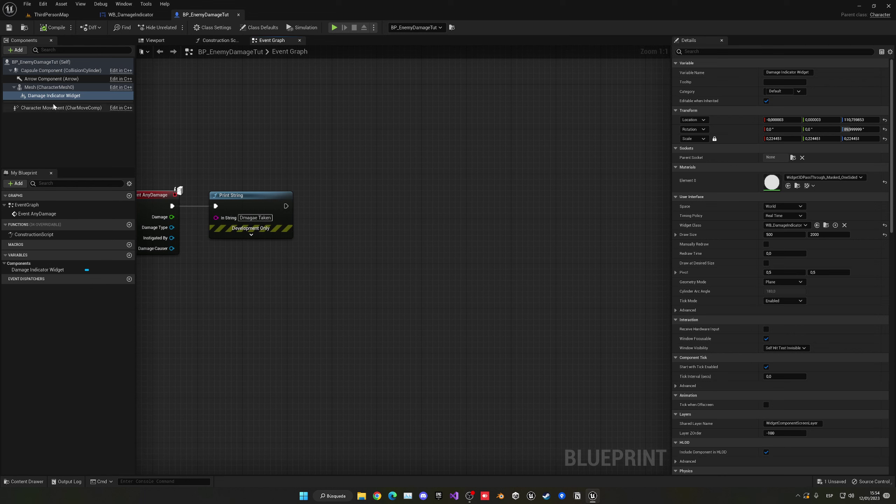
drag(54, 96, 307, 142)
drag(364, 148, 362, 174)
text(cast to )
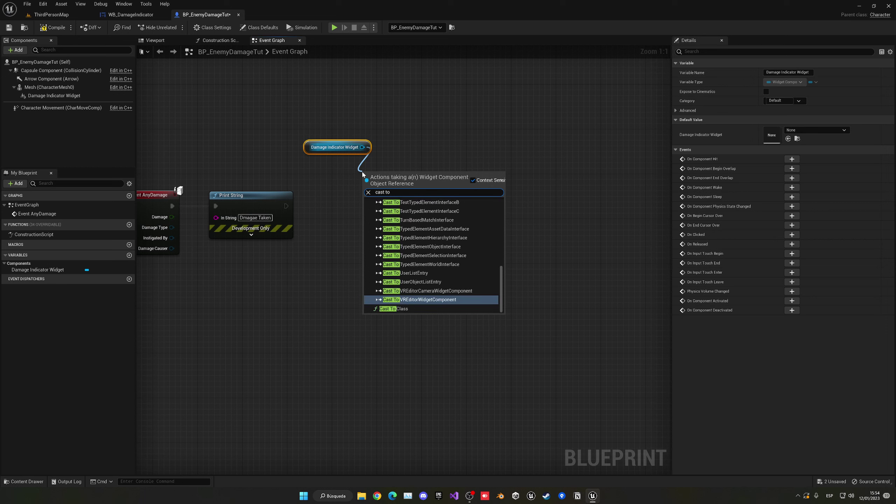
text(wi)
key(BackSpace)
key(BackSpace)
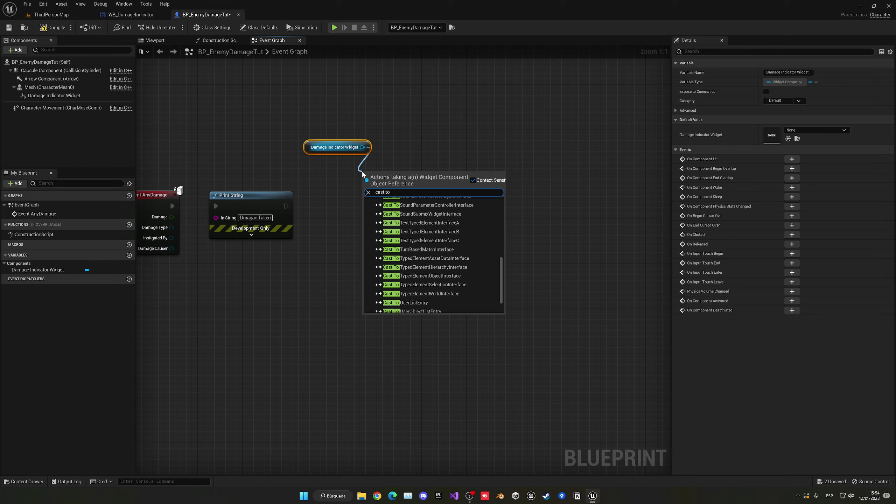
text(damage)
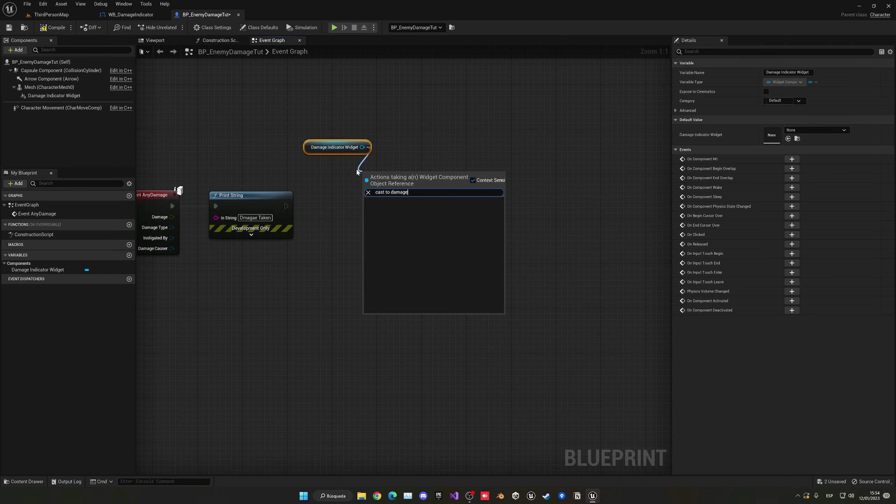
click(362, 174)
- Add a Get Widget node with the Damage Indicator Widget reference as its Target
drag(362, 148, 340, 173)
text(get d)
key(BackSpace)
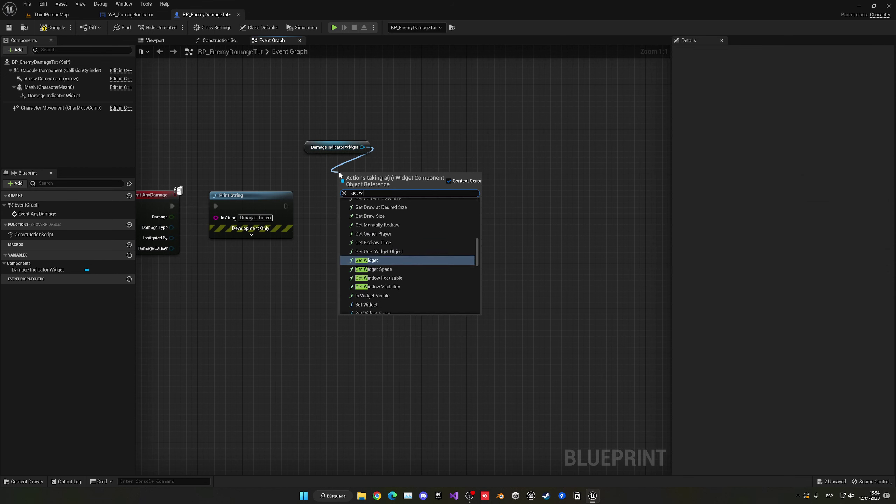
text(wid)
key(Return)
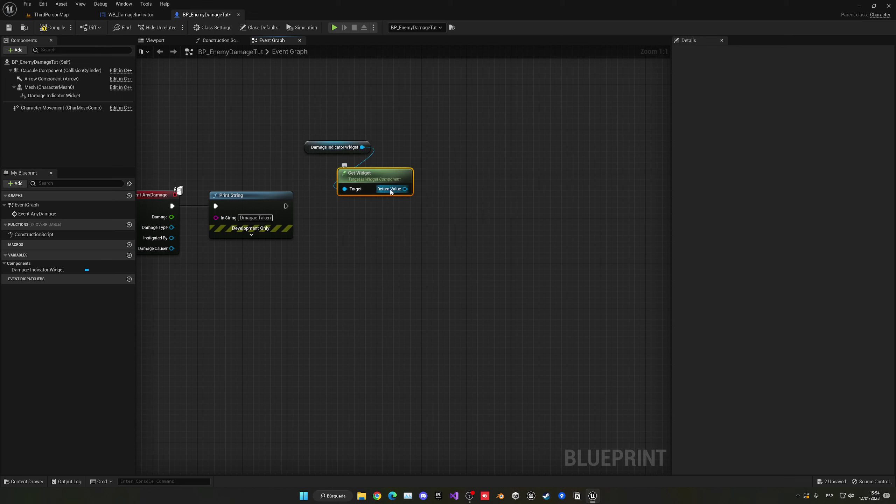
- Cast Get Widget's return value to WB_DamageIndicator, run the cast after Print String, and place the source nodes below the execution line
drag(405, 188, 371, 240)
text(cast to damag)
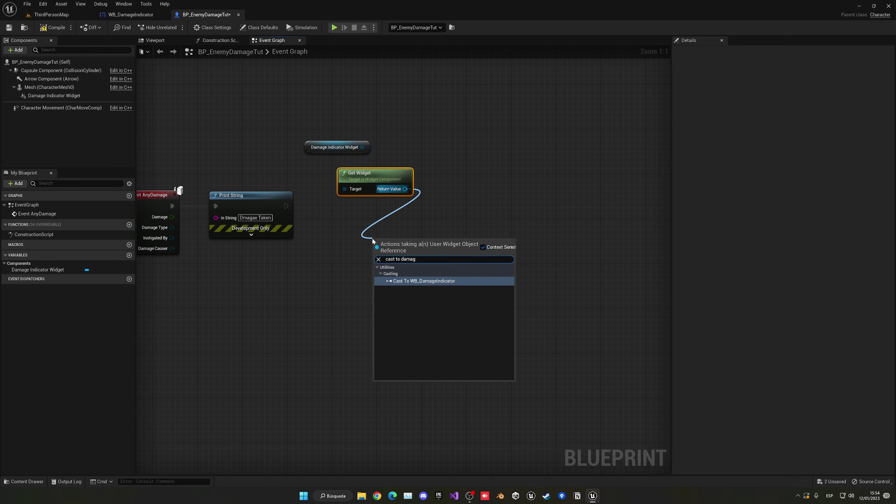
key(Return)
drag(285, 206, 444, 208)
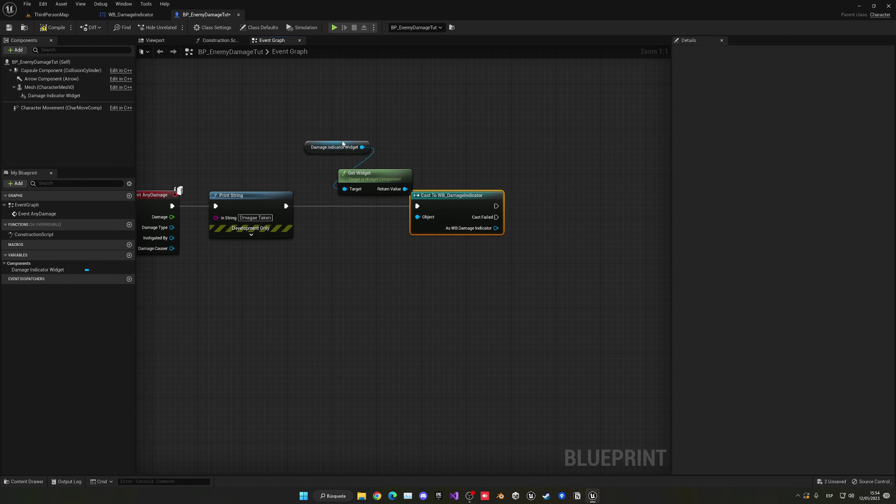
drag(343, 144, 355, 238)
right_drag(521, 255, 384, 244)
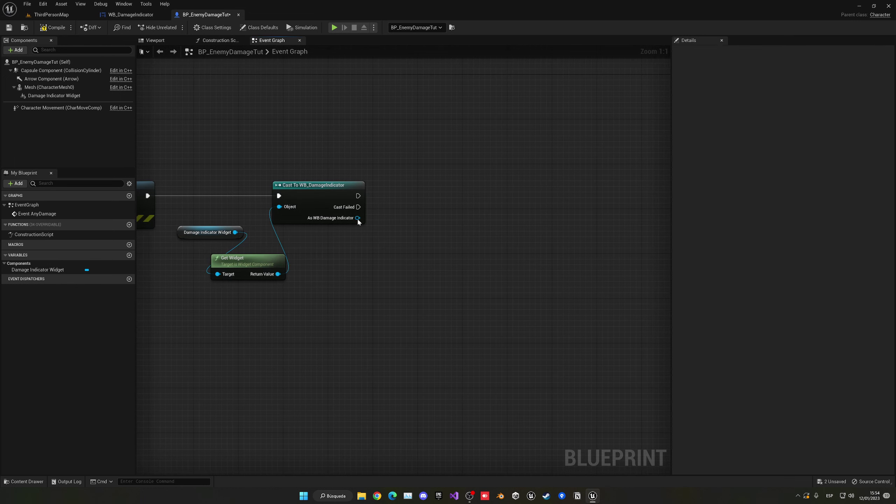
- Open the WB_DamageIndicator Event Graph and delete its three default event nodes
click(129, 15)
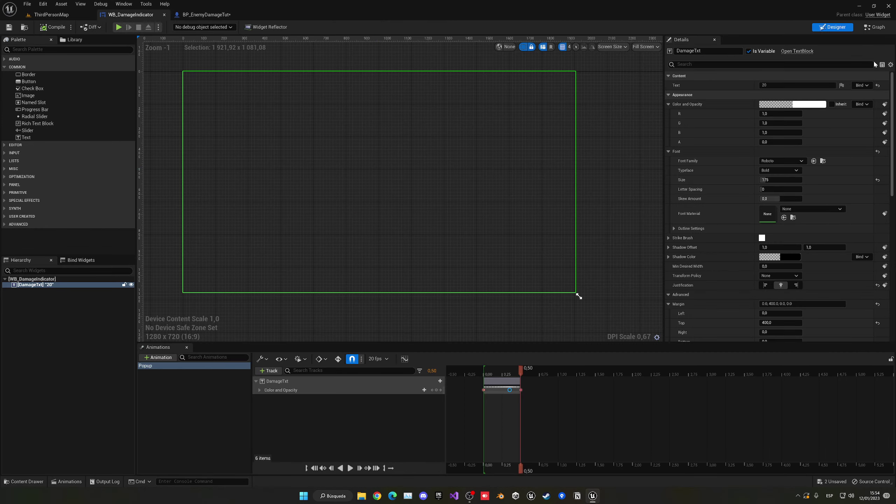
click(876, 27)
drag(217, 160, 416, 396)
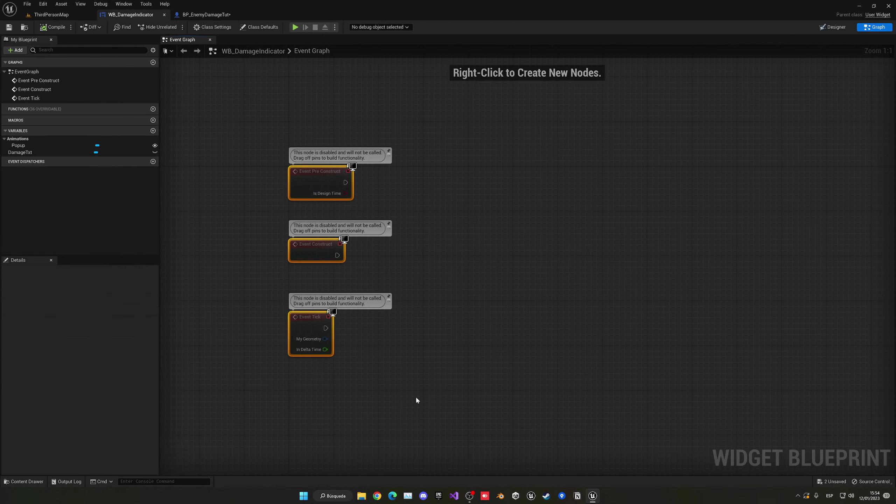
key(Delete)
- Add a custom event named Apply Damage to the WB_DamageIndicator Event Graph
right_click(367, 298)
text(custom)
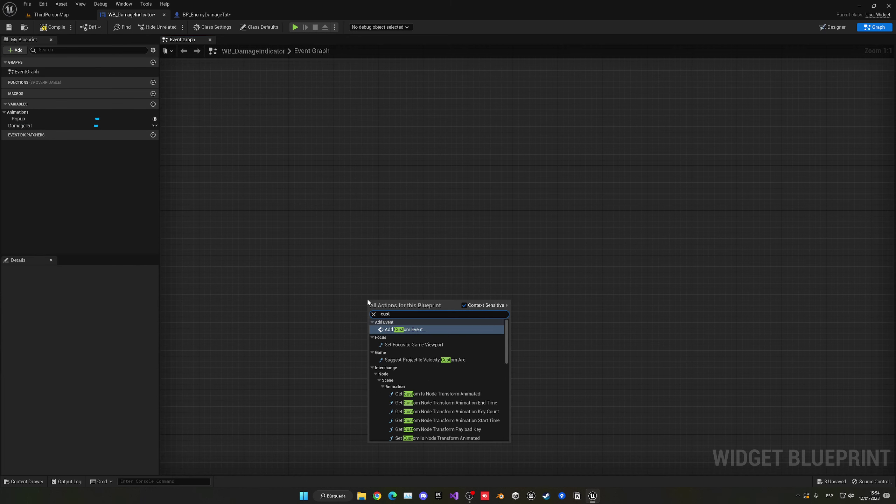
key(Return)
text(Apply Damage)
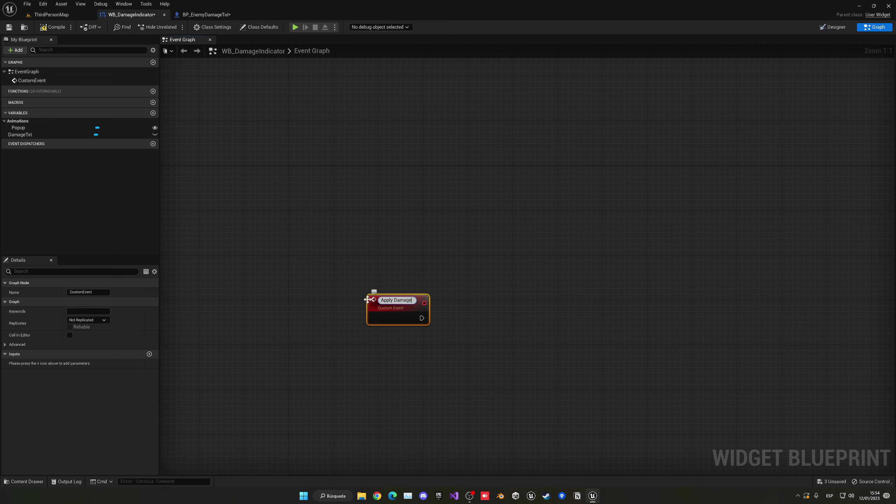
key(Return)
- Add a SetText (Text) node targeting DamageTxt, run it from Apply Damage, and feed In Text from a new event input
right_drag(460, 205, 372, 166)
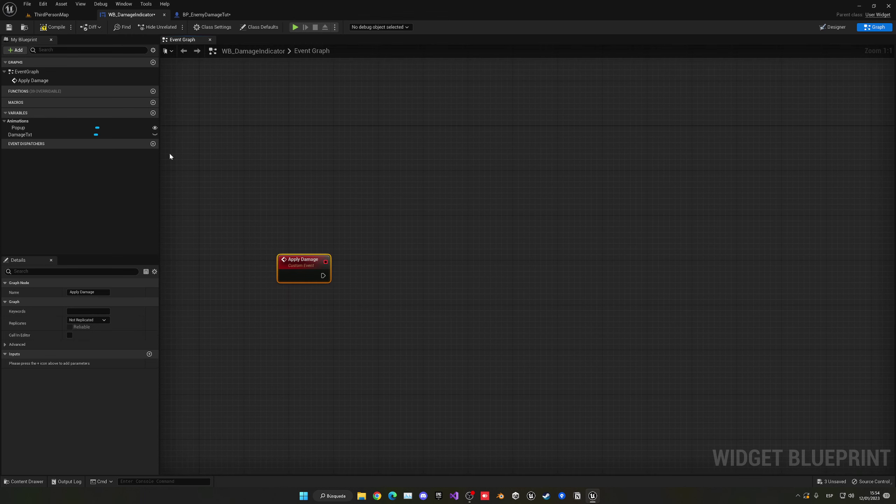
drag(21, 135, 367, 272)
click(378, 269)
text(set text)
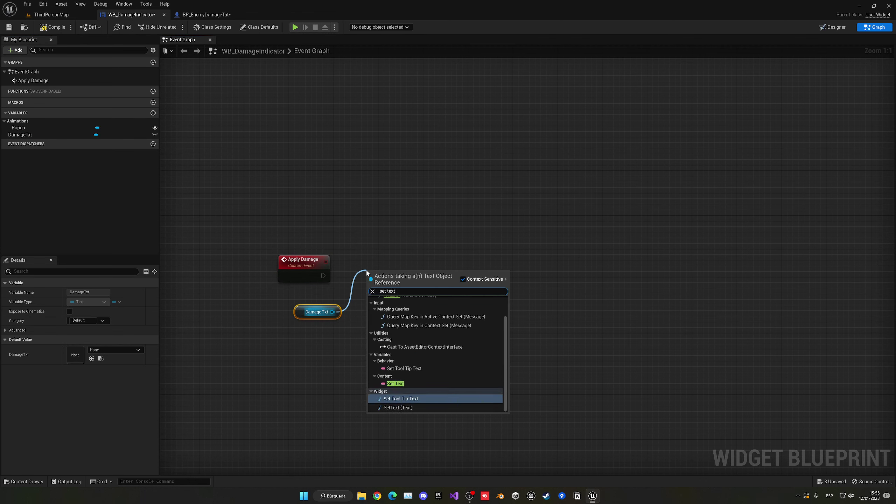
key(Down)
key(Return)
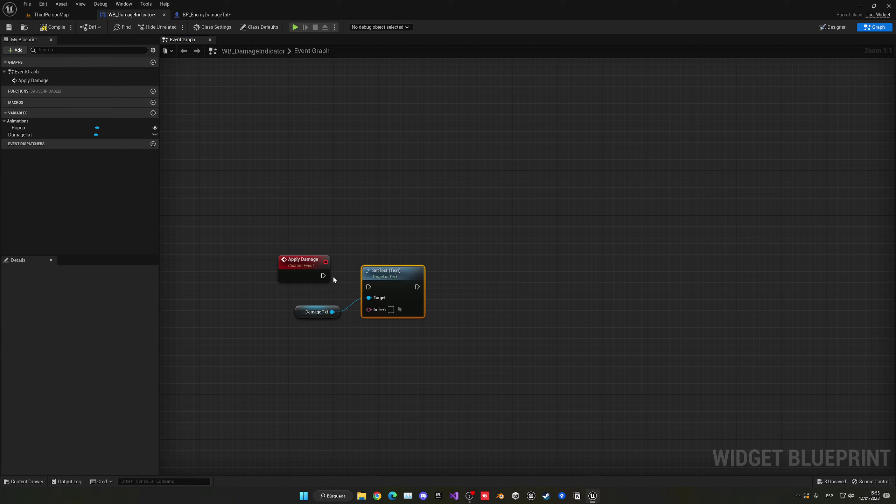
mouse_move(323, 275)
mouse_down()
mouse_move(374, 295)
mouse_move(326, 286)
mouse_move(324, 261)
mouse_up()
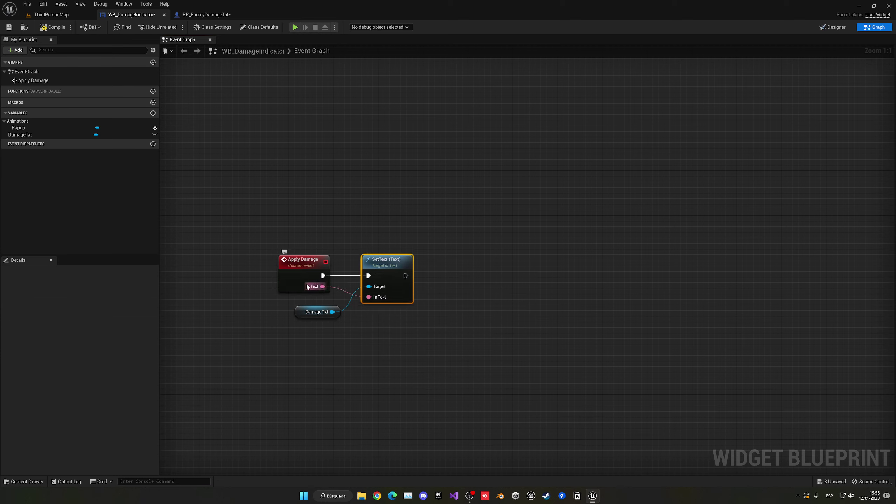
- Rename the Apply Damage event's text input to Damage
click(301, 269)
click(40, 361)
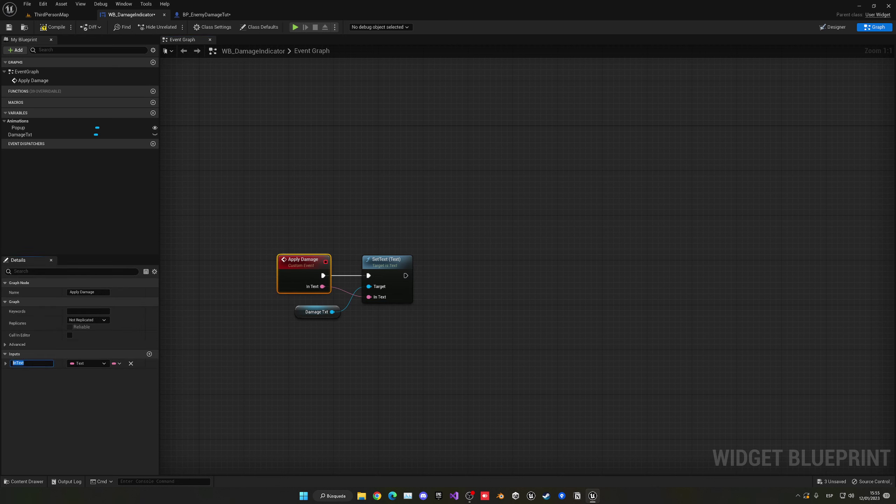
click(260, 297)
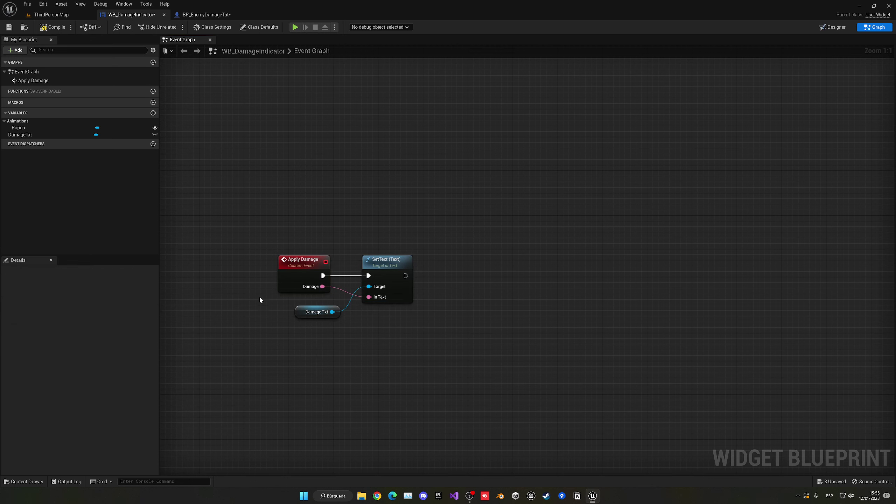
- Add a Play Animation node for the Popup animation after SetText, tidy the nodes, and compile the widget blueprint
drag(43, 128, 432, 249)
click(386, 230)
text(play an)
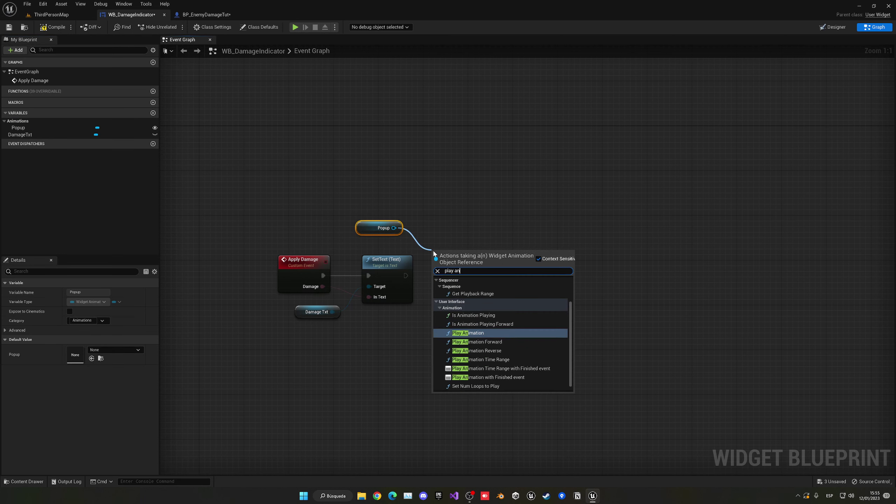
key(Return)
drag(409, 280, 452, 260)
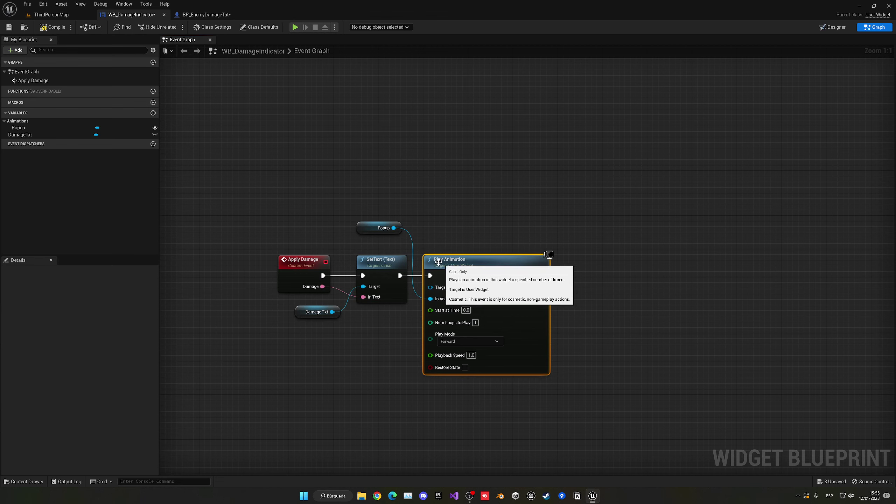
drag(369, 232, 374, 237)
click(448, 239)
right_drag(448, 239, 441, 193)
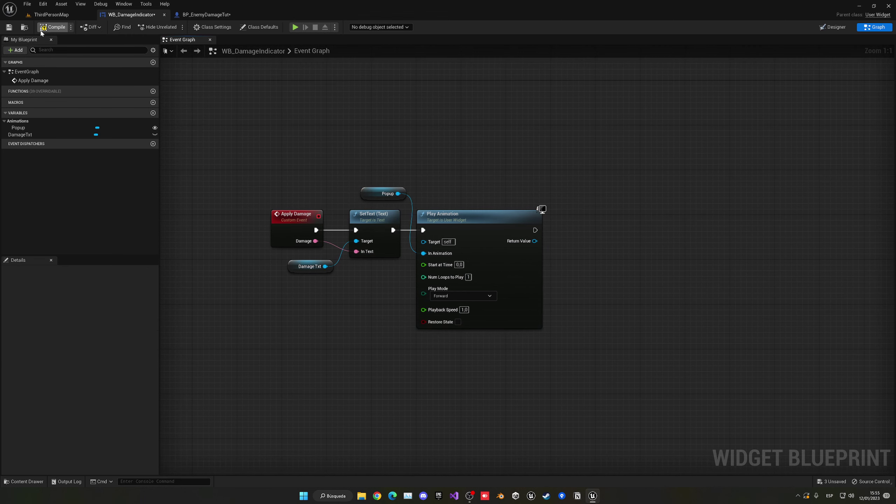
click(52, 28)
- In BP_EnemyDamageTut, call Apply Damage on the cast's As WB Damage Indicator output and align the node after the cast
click(204, 15)
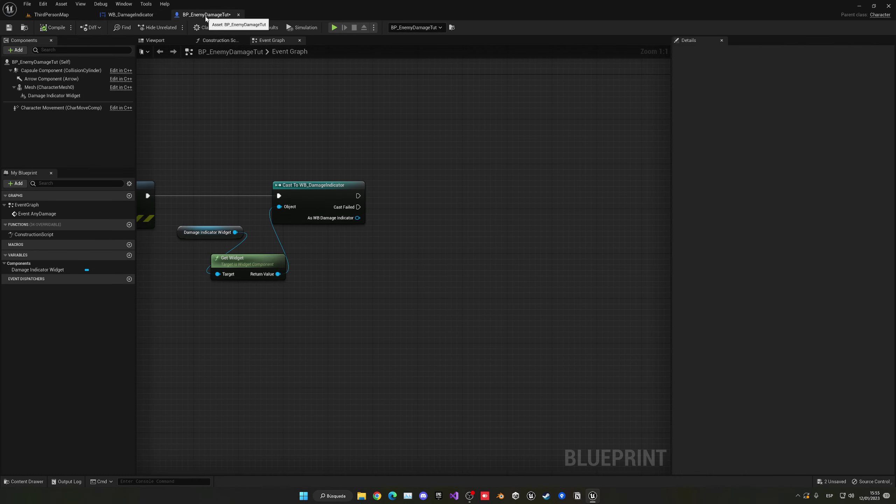
drag(357, 218, 365, 244)
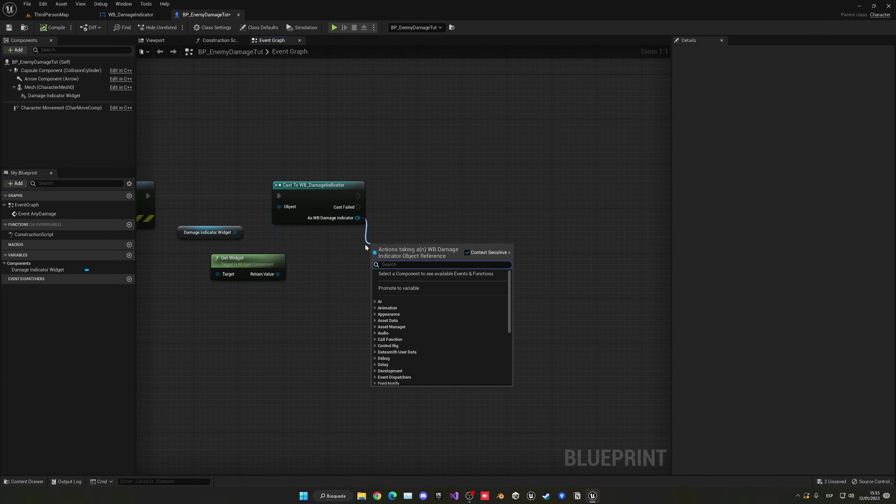
text(apply)
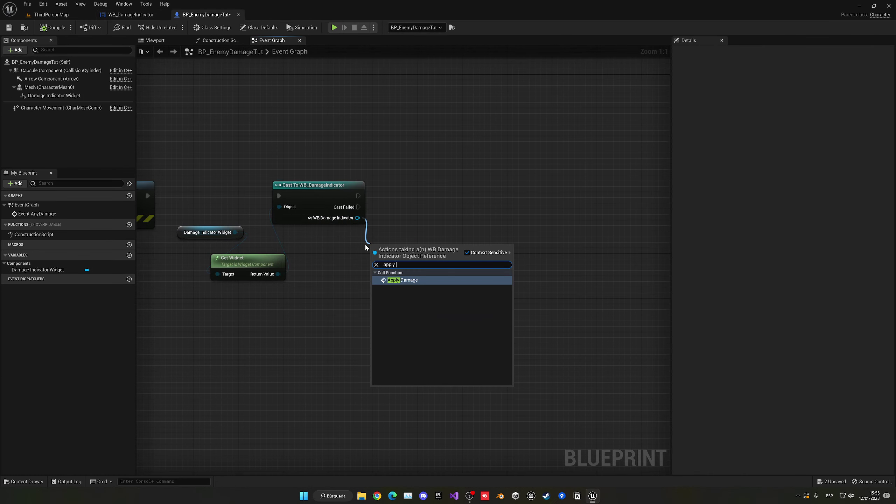
key(Return)
drag(406, 257, 429, 189)
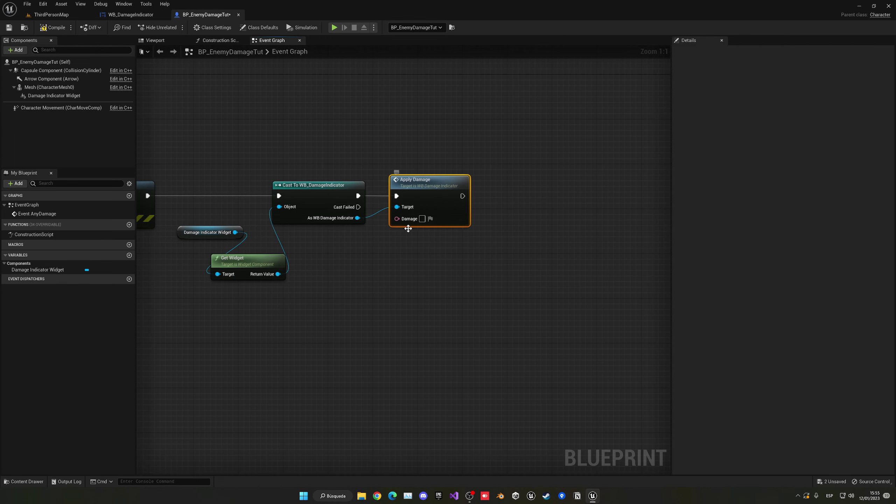
- Connect Event AnyDamage's Damage to Apply Damage through To Text (Float), route the wire below the nodes, and compile the blueprint
right_drag(231, 242, 386, 259)
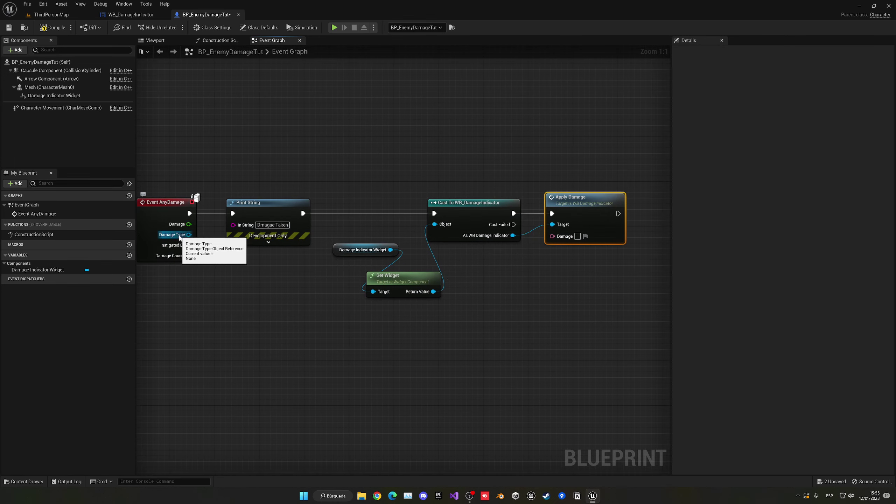
drag(188, 224, 552, 236)
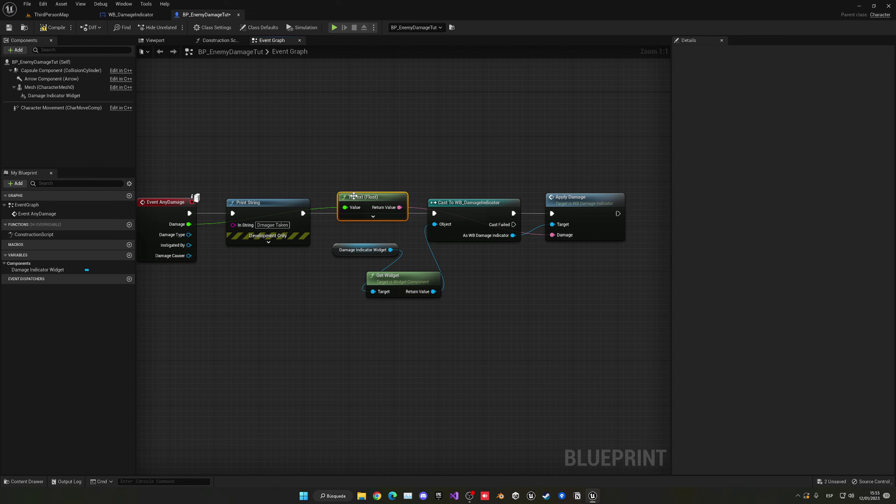
drag(353, 195, 254, 305)
double_click(326, 319)
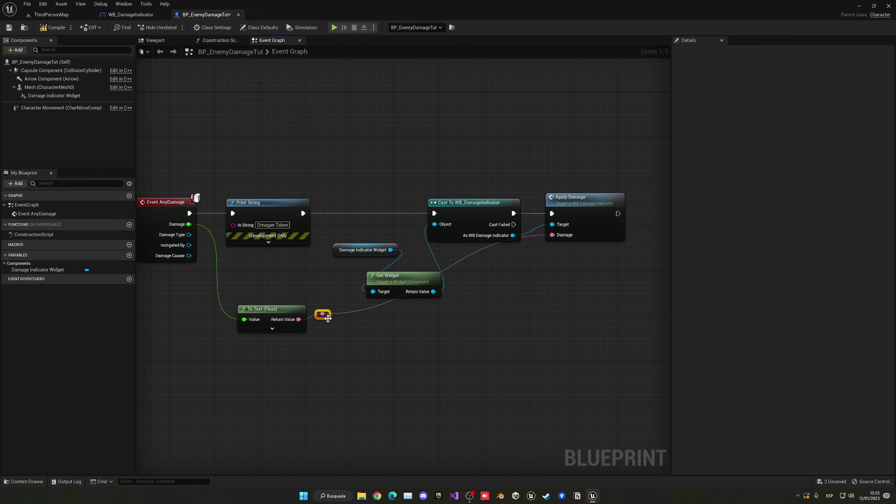
drag(329, 321, 509, 322)
click(499, 341)
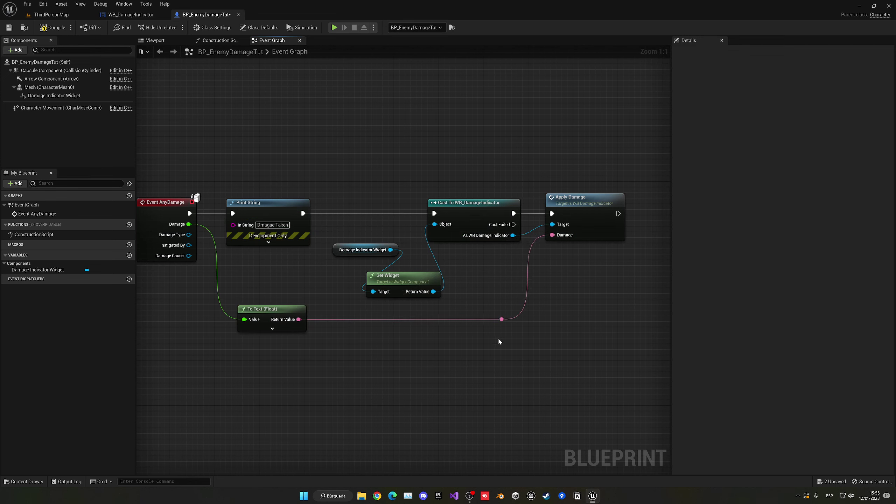
click(43, 31)
- Play-test ThirdPersonMap by approaching and damaging the enemy, and open BP_ThirdPersonCharacter to review its Apply Damage logic
click(59, 14)
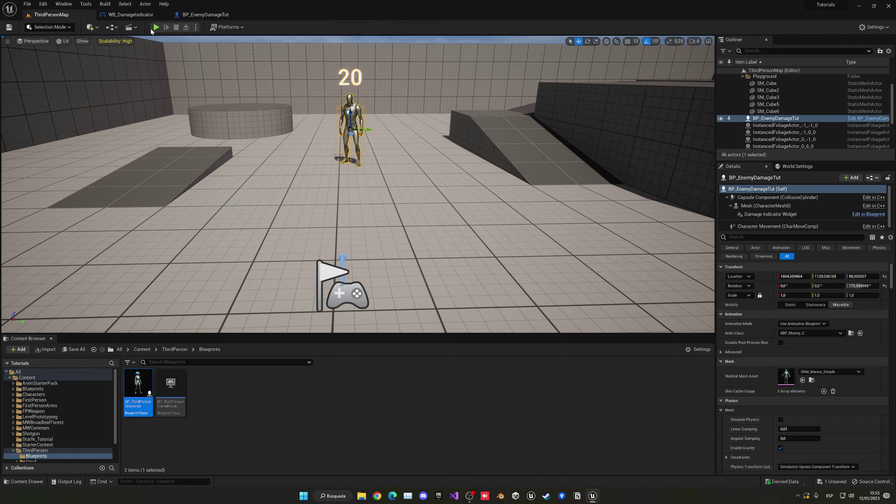
click(156, 27)
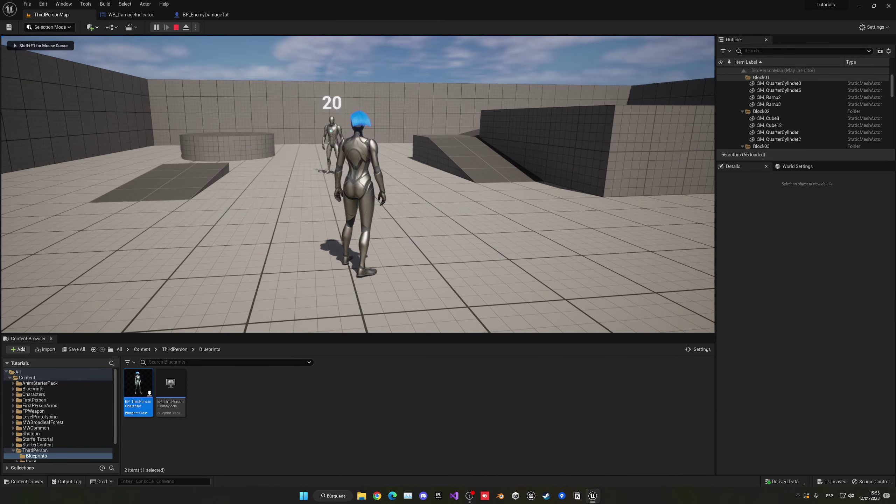
key(w)
key(a)
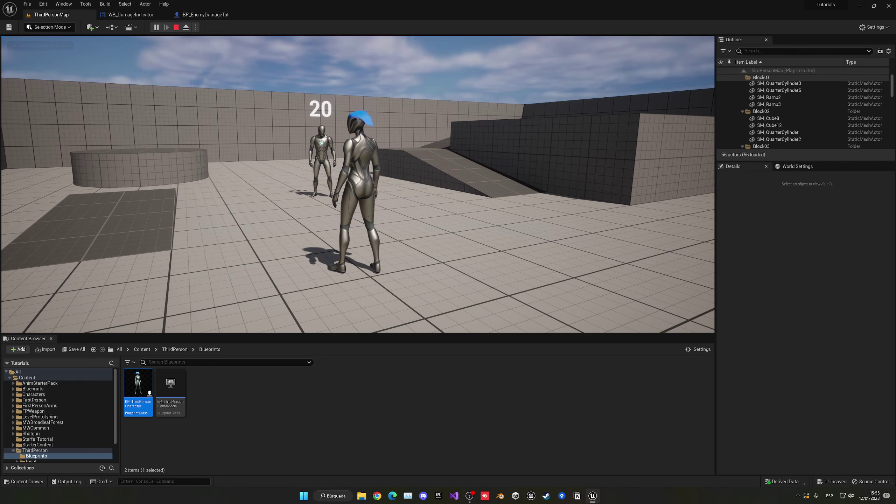
key(w)
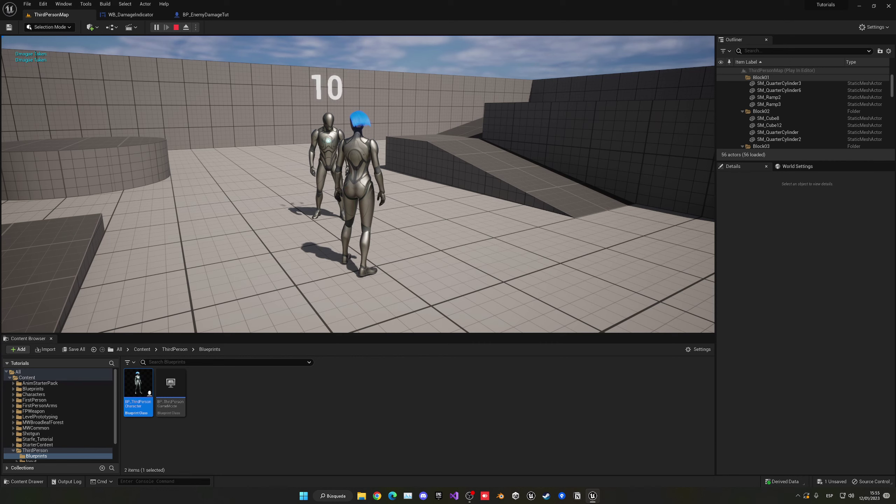
key(Escape)
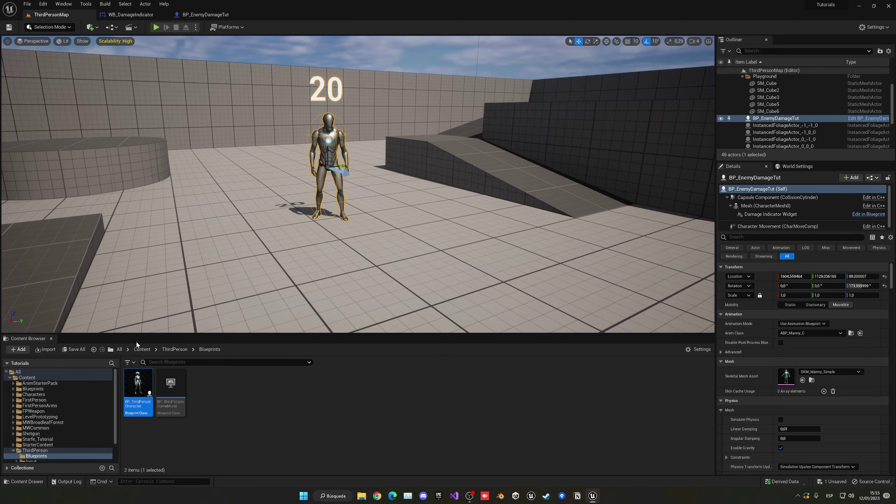
double_click(140, 374)
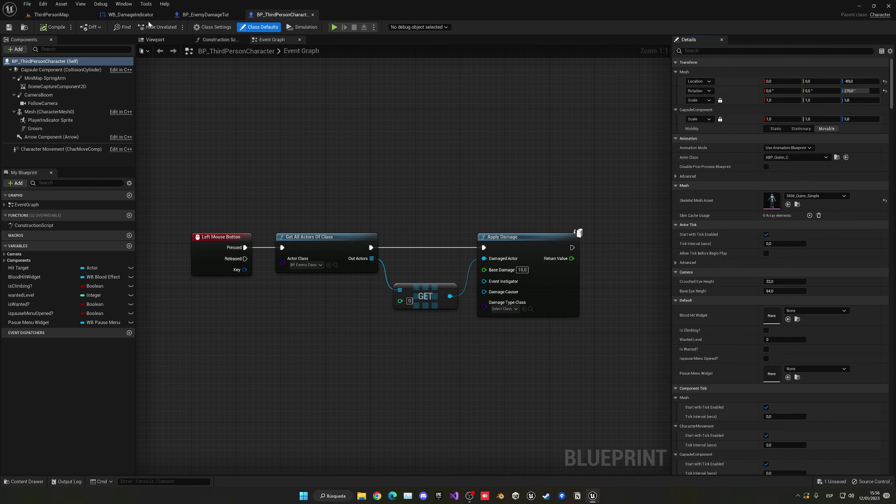
- In the WB_DamageIndicator Designer, set DamageTxt's Translation Y to -10 at time 0,00 of the Popup animation
click(132, 14)
click(825, 28)
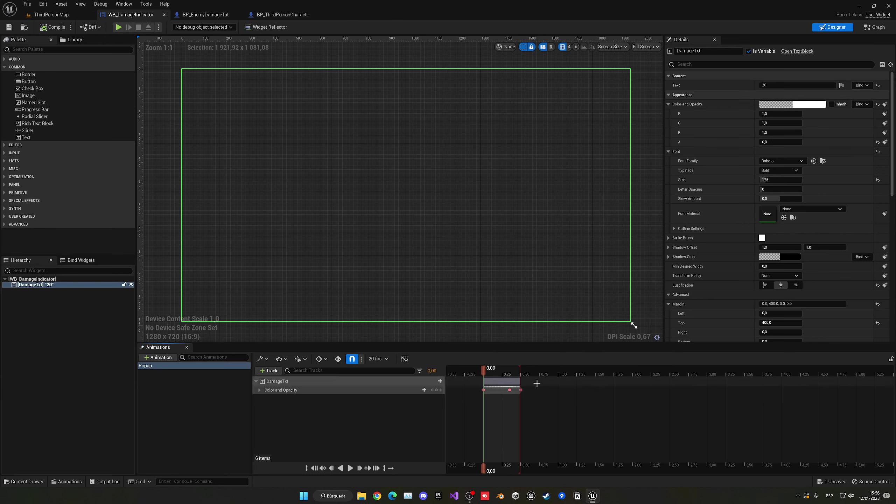
mouse_move(488, 372)
mouse_down()
mouse_move(511, 374)
mouse_move(498, 376)
mouse_up()
scroll(741, 242, down, 10)
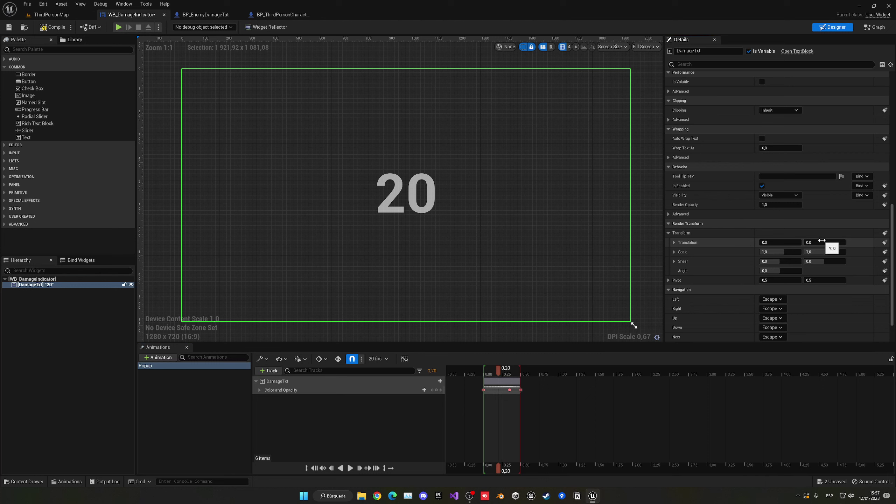
drag(497, 374, 483, 375)
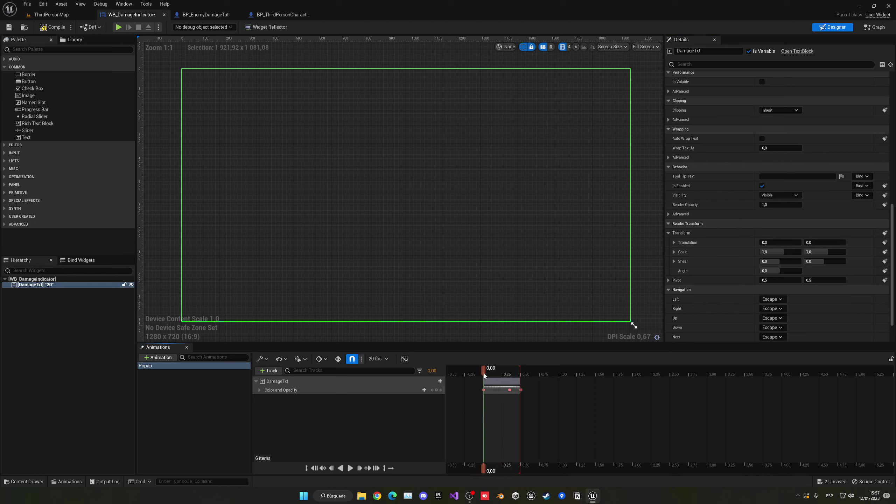
click(820, 243)
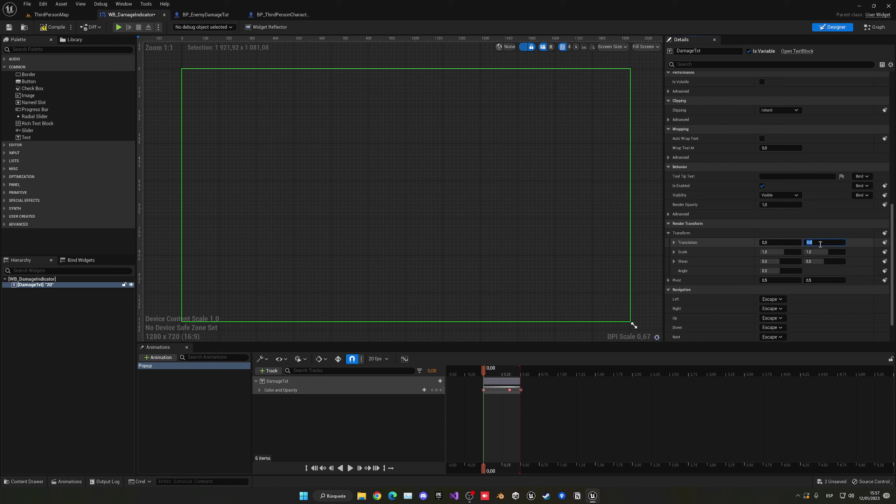
text(-10)
key(Return)
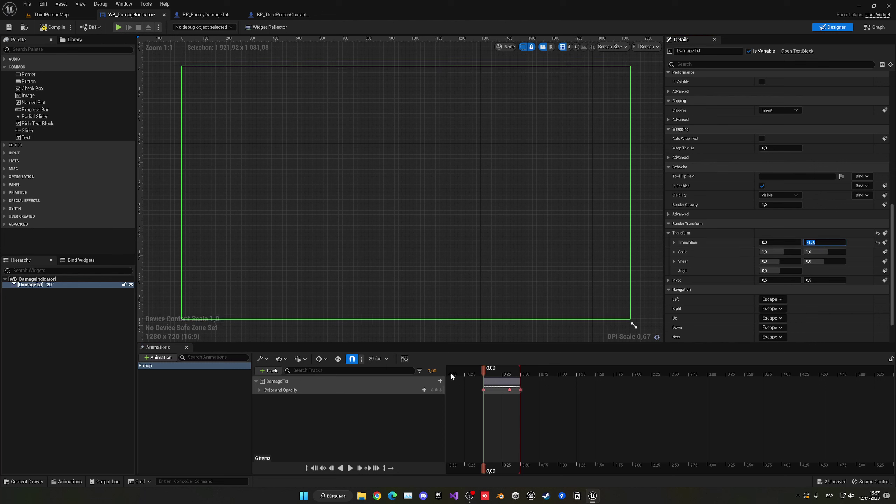
- Set DamageTxt's Translation Y to 500 and key its transform at 0,00 of the Popup animation
drag(487, 374, 502, 374)
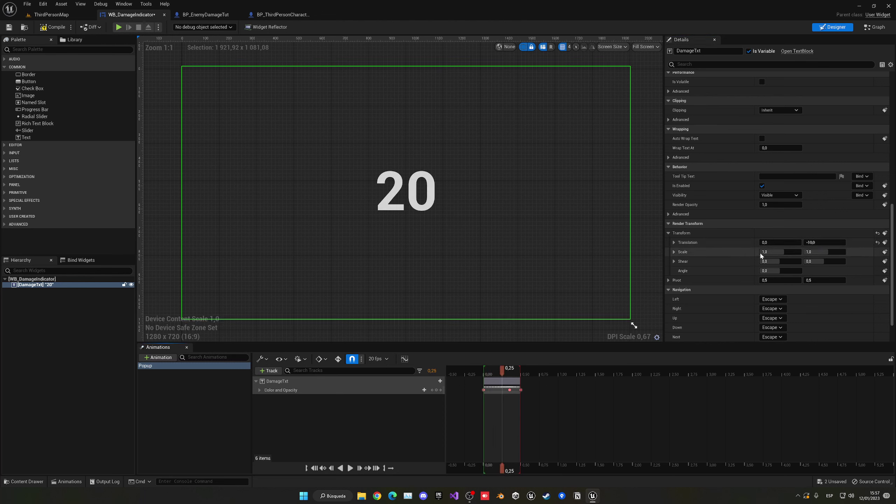
drag(815, 242, 854, 242)
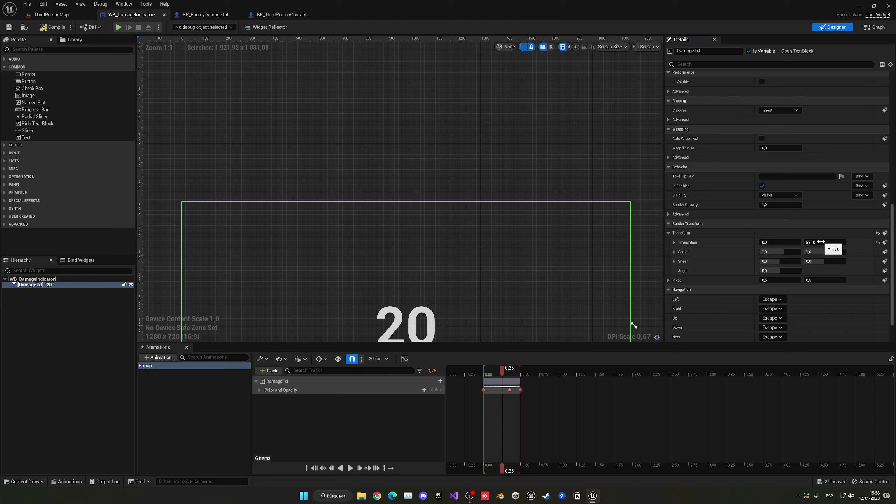
key(Return)
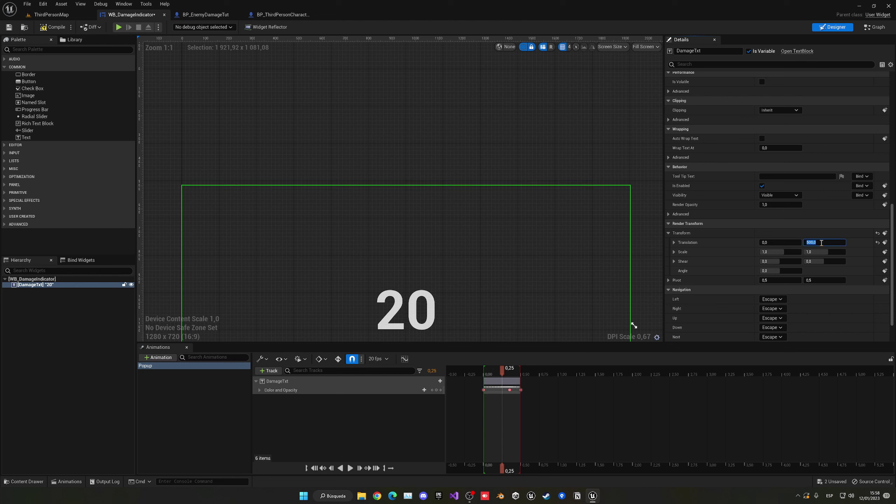
drag(497, 375, 484, 376)
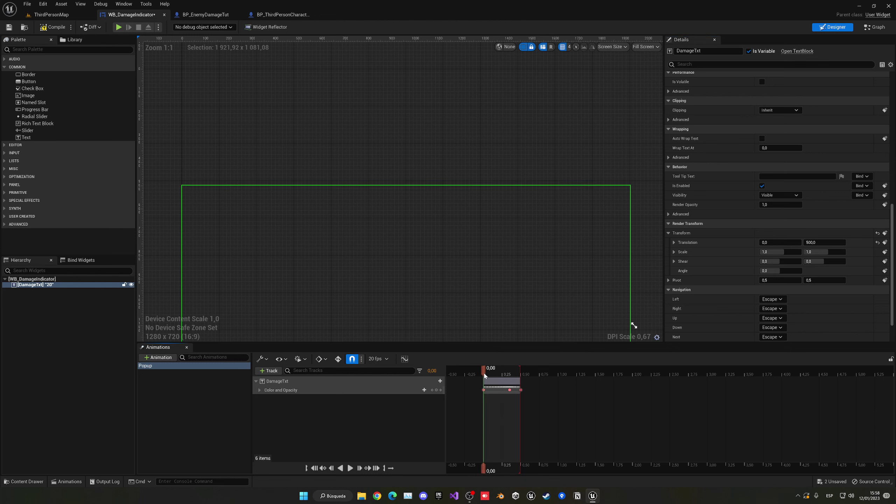
click(884, 251)
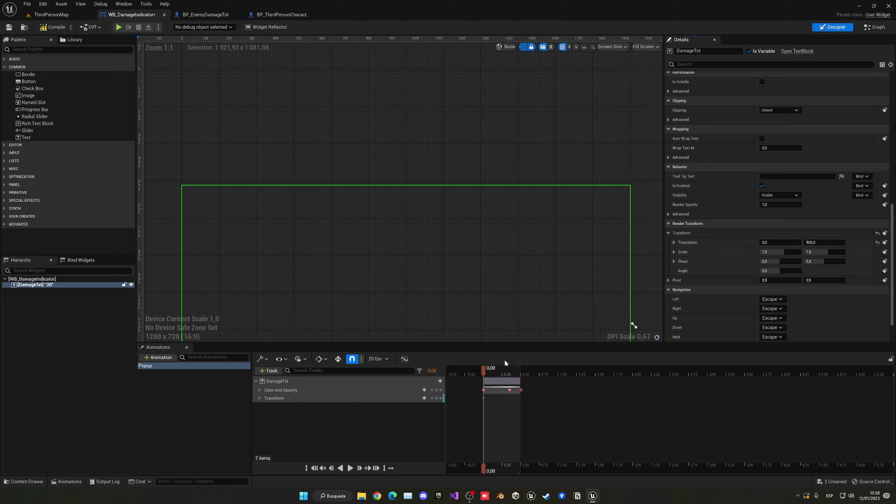
- At 0,35 of the Popup animation, set DamageTxt's Translation Y to 0 and key it
drag(486, 373, 509, 373)
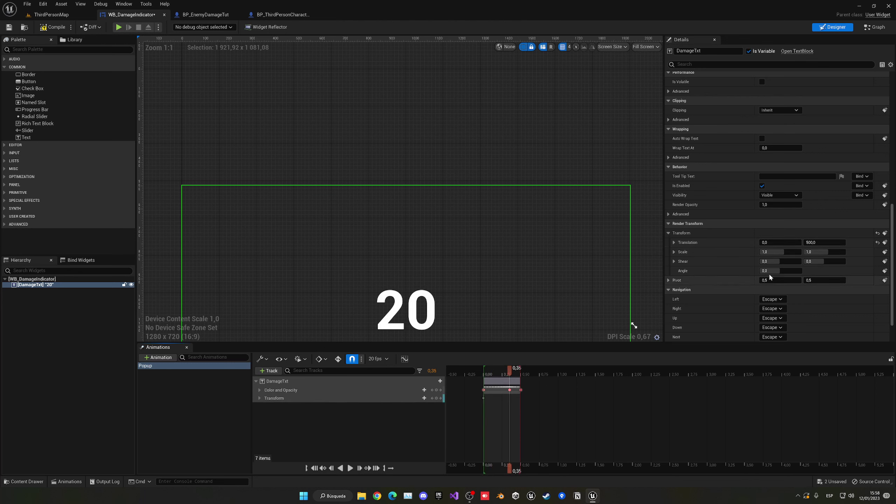
text(0)
key(Return)
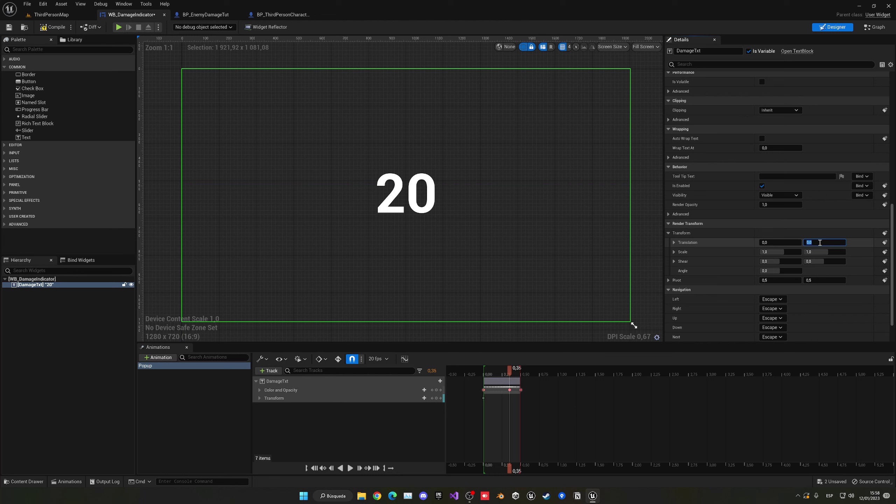
click(884, 242)
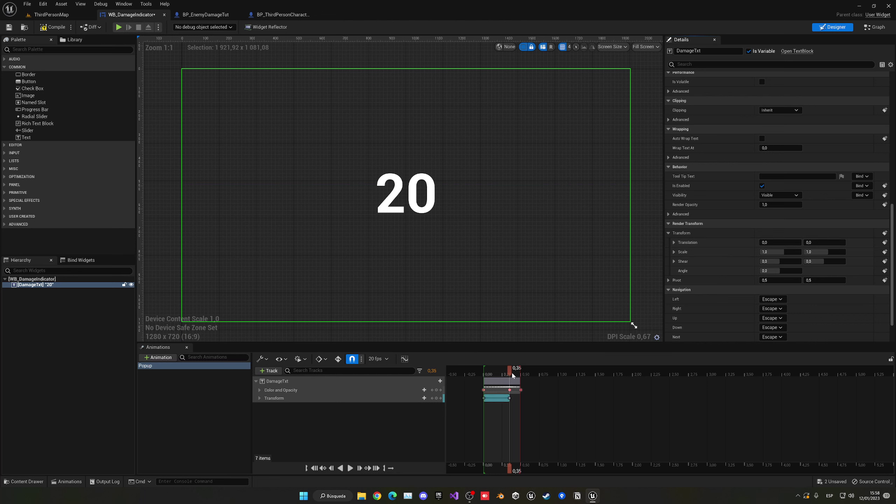
- At 0,50 of the Popup animation, set DamageTxt's Translation Y to -500 and key it
drag(513, 375, 521, 374)
drag(821, 243, 850, 249)
click(821, 243)
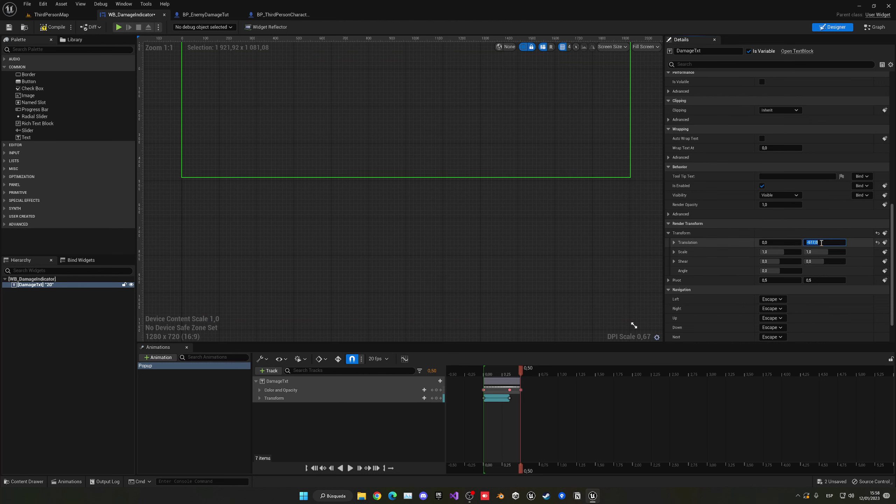
key(Return)
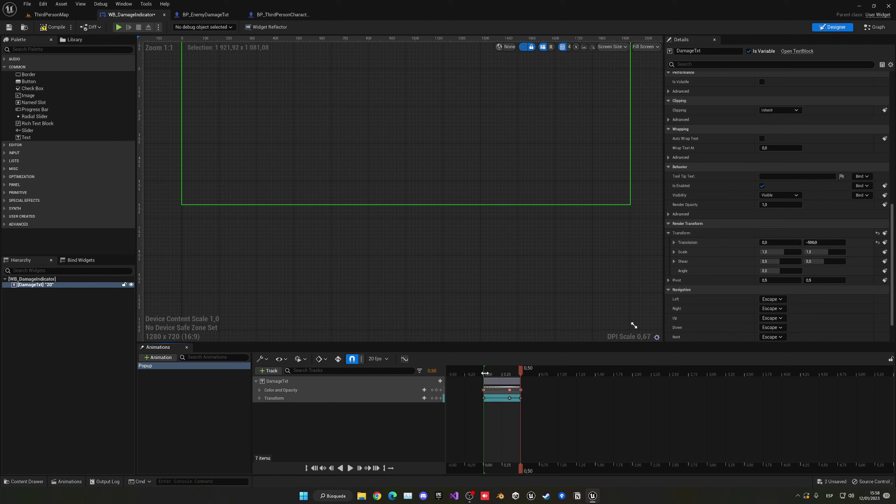
- Shift the last Transform key of the Popup animation to 0,65 and play the animation back
key(space)
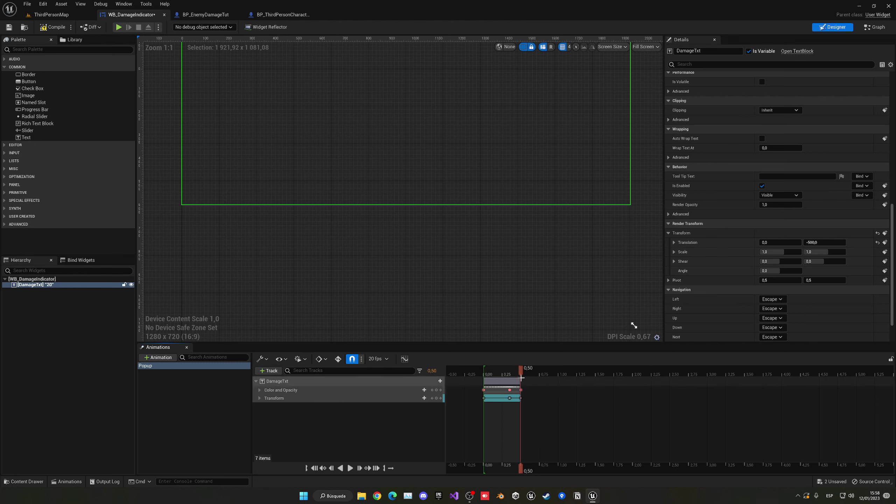
drag(525, 376, 531, 397)
click(485, 374)
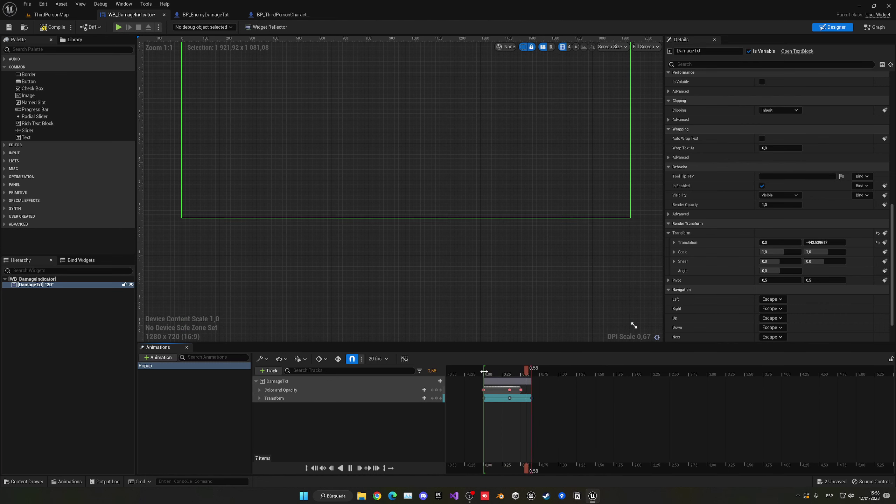
- Play-test ThirdPersonMap, walking around the enemy and damaging it to check the popup animation, and stop the session
click(58, 15)
click(156, 27)
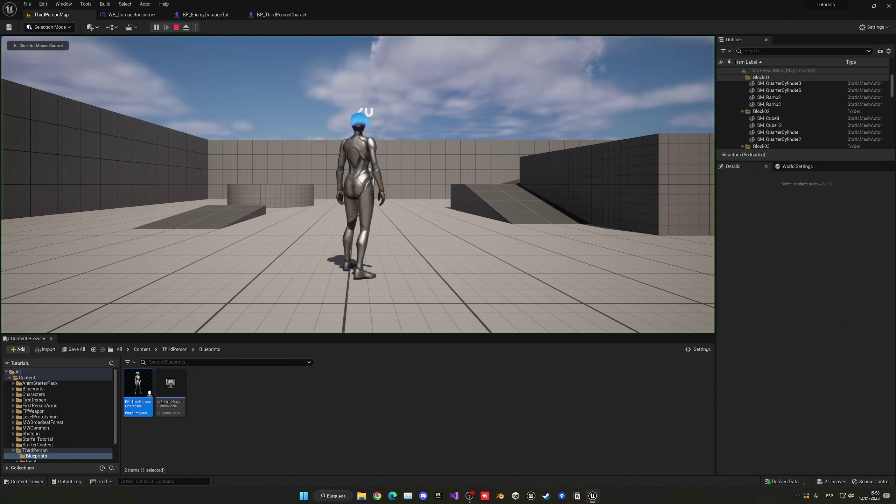
key(w)
key(d)
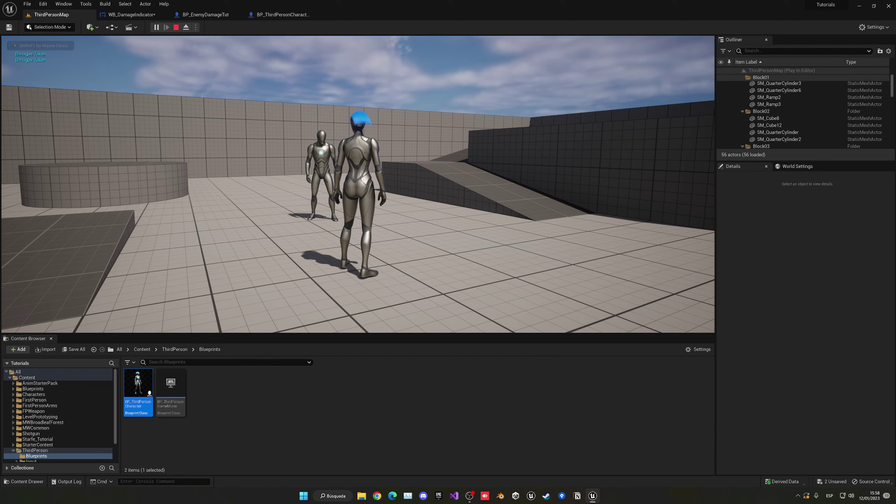
key(w)
key(d)
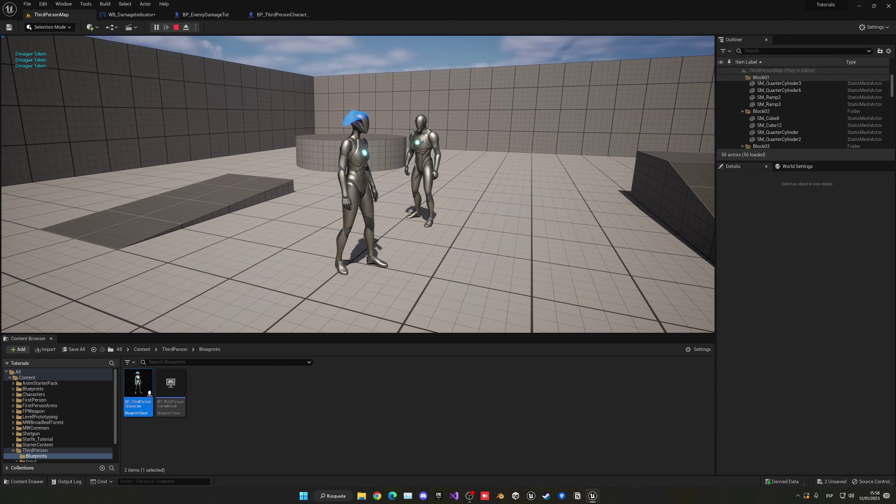
key(Escape)
- In WB_DamageIndicator, clear DamageTxt's Text value so it is empty by default, and save the widget
click(119, 14)
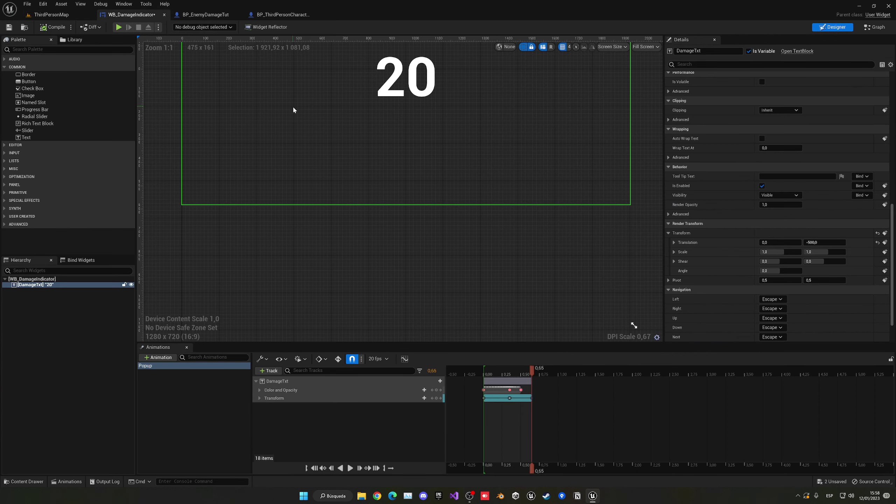
click(68, 308)
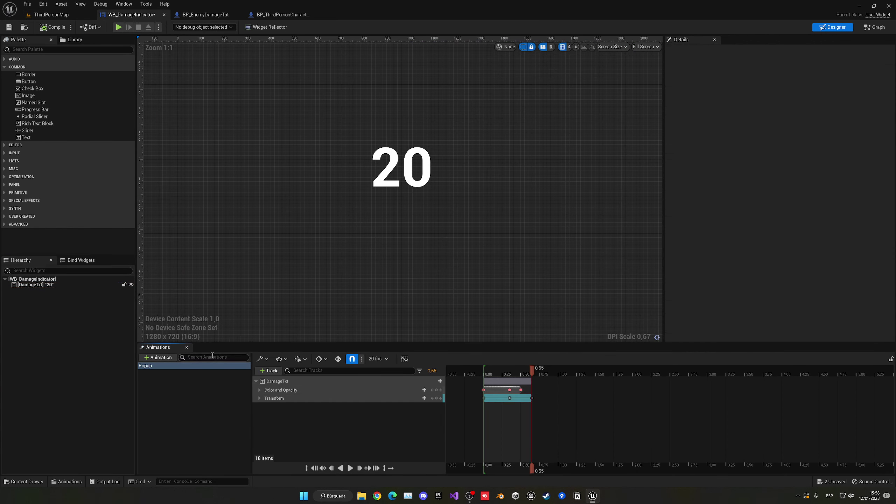
click(37, 285)
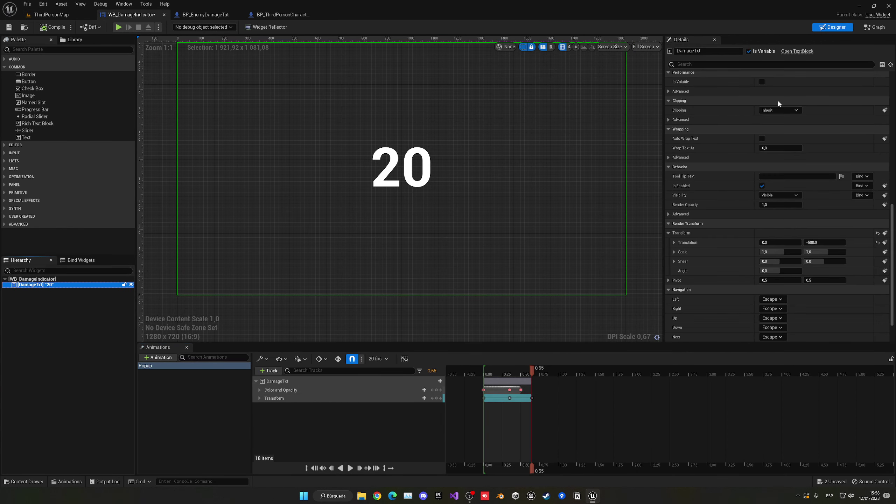
scroll(777, 106, down, 5)
scroll(783, 128, up, 5)
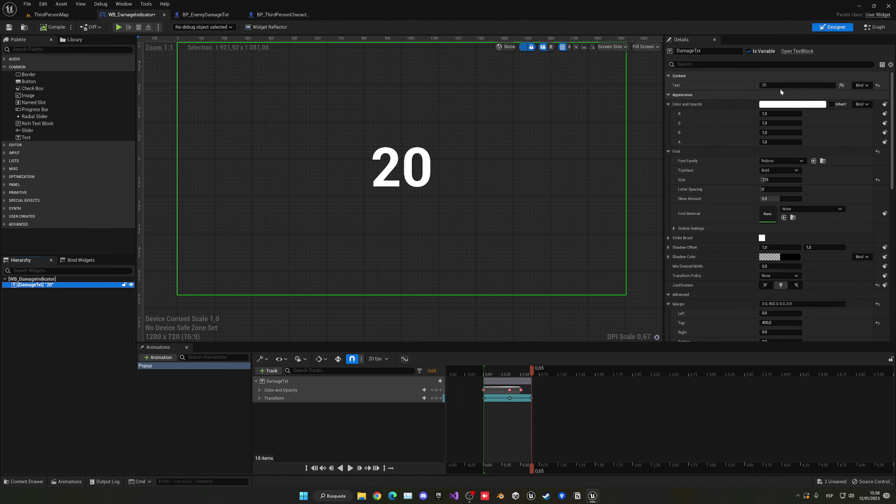
text(0)
key(Return)
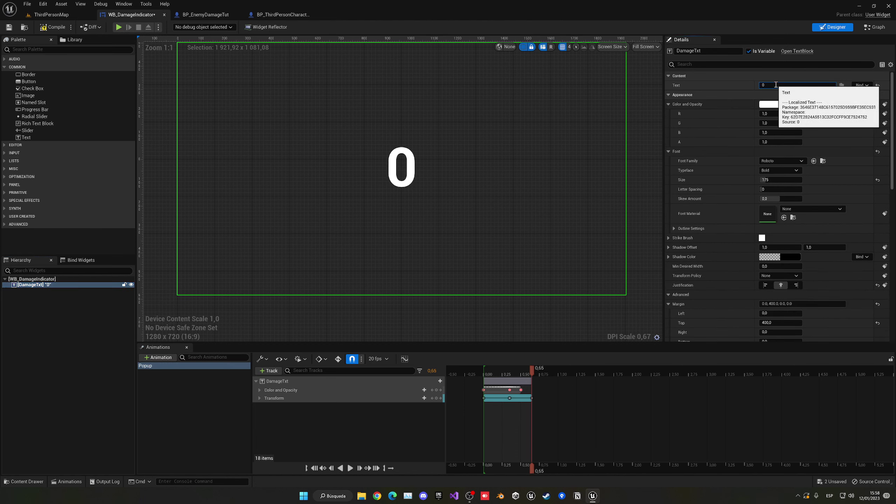
key(BackSpace)
key(Return)
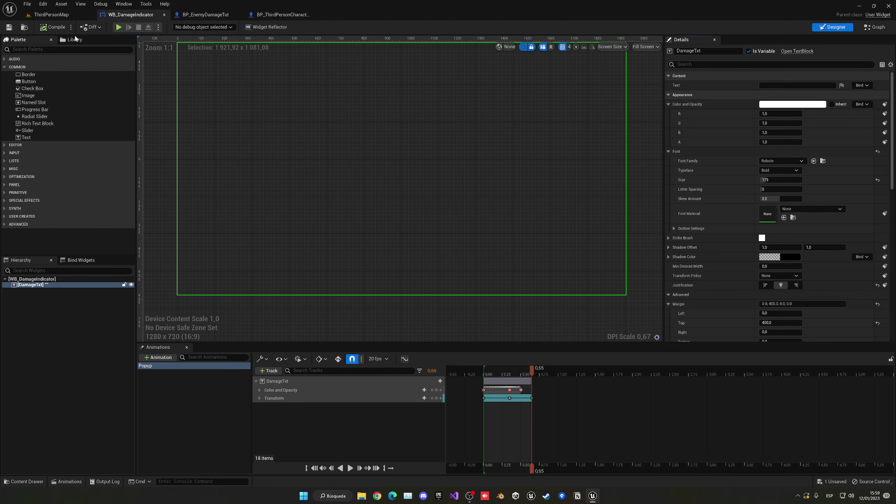
- In the Event Graph of BP_EnemyDamageTut, add an Event Tick node above the Event AnyDamage logic
click(203, 14)
right_drag(251, 122, 270, 207)
right_click(270, 207)
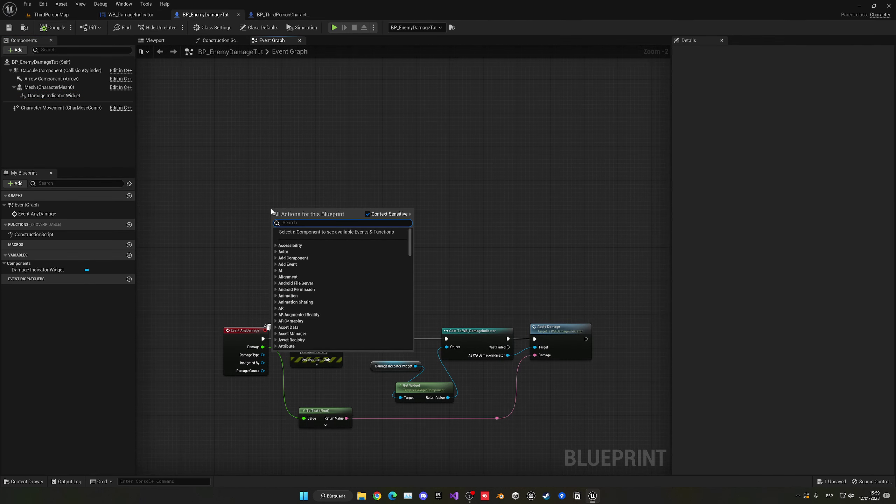
text(tick)
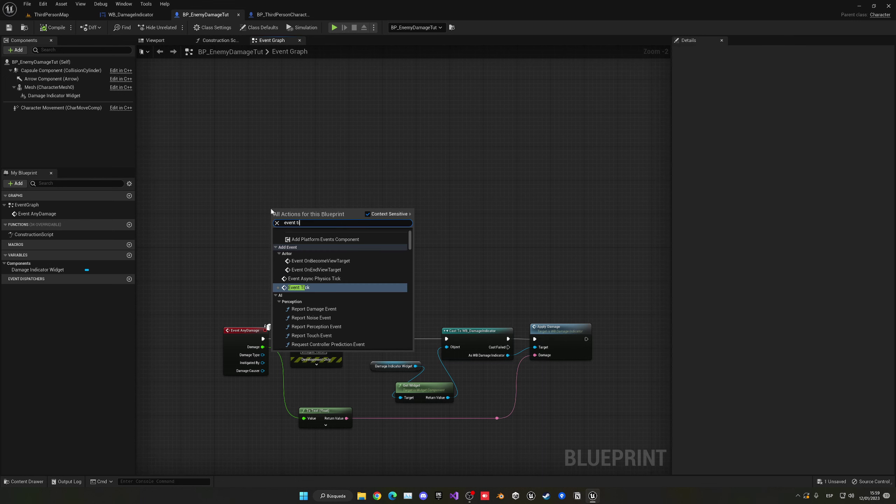
key(Return)
scroll(271, 209, up, 1)
drag(257, 211, 236, 191)
scroll(294, 204, up, 1)
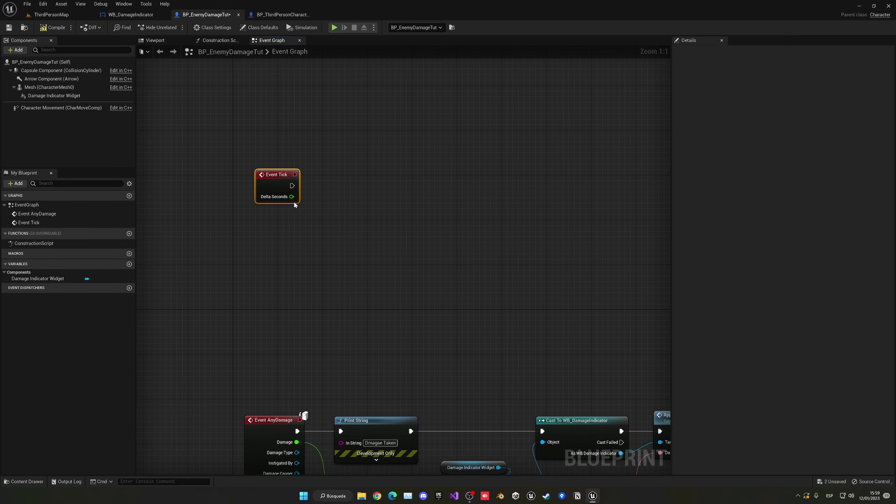
- Add a Damage Indicator Widget reference with a Set World Rotation call on it, executed from Event Tick, and arrange the reference above
drag(292, 186, 331, 187)
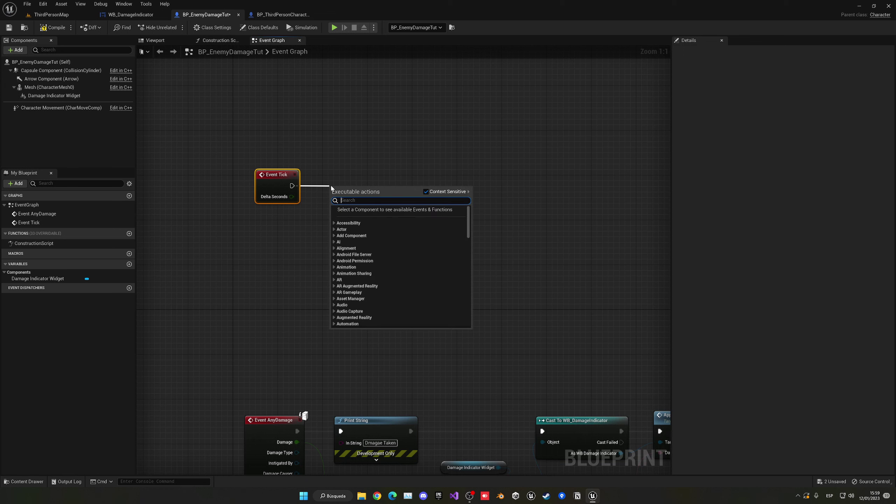
key(Escape)
drag(54, 96, 327, 152)
text(set rotat)
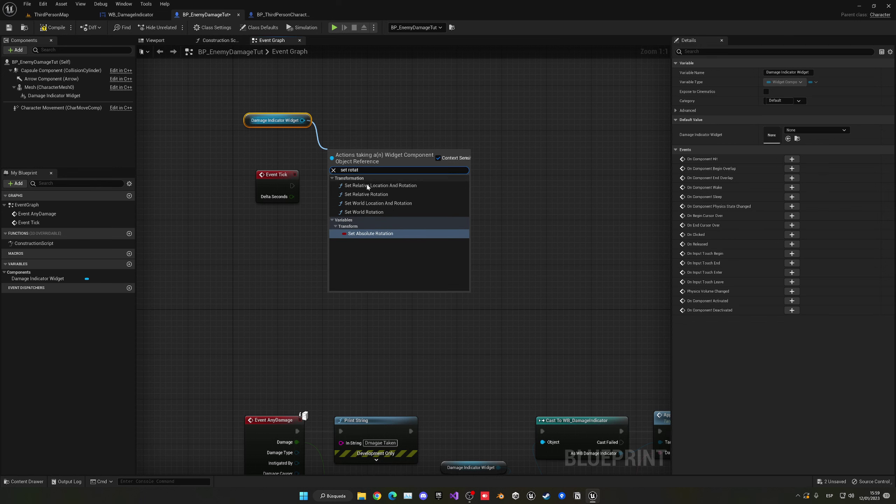
click(364, 211)
drag(292, 186, 386, 180)
right_drag(269, 137, 318, 144)
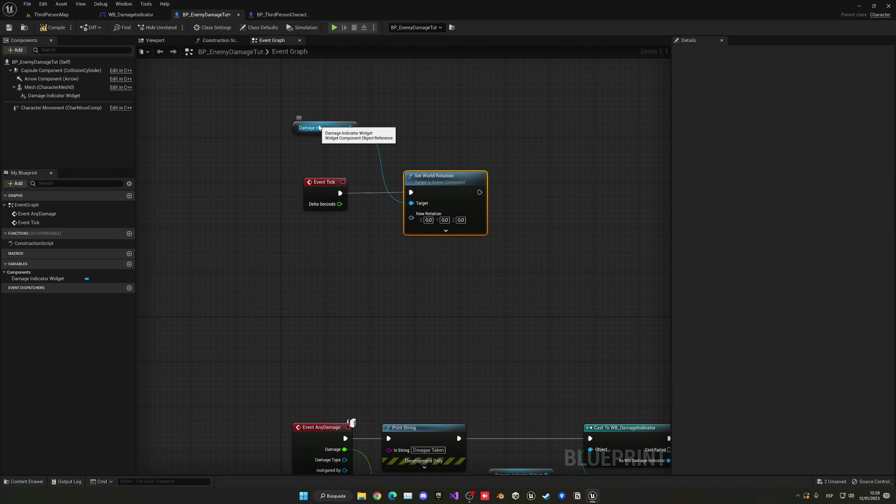
drag(319, 128, 353, 145)
right_drag(353, 145, 413, 117)
- Feed Set World Rotation's New Rotation from a Find Look at Rotation node placed below Event Tick
drag(470, 190, 387, 219)
text(find)
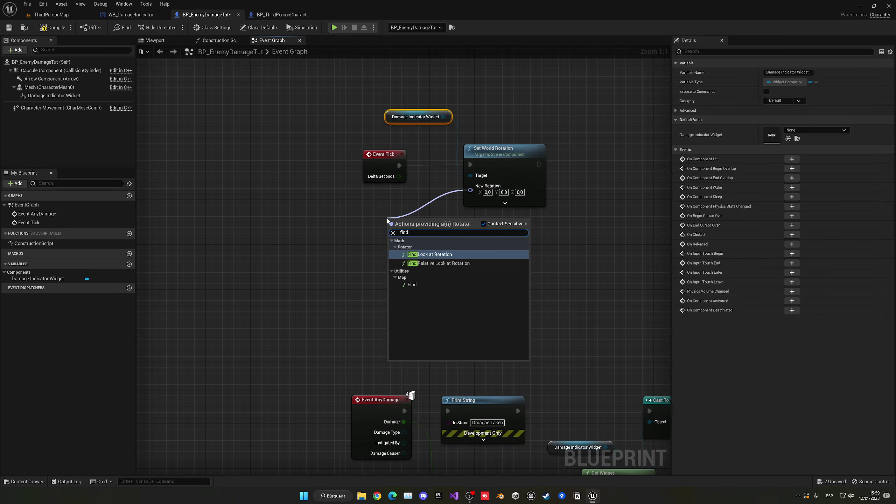
key(Return)
drag(404, 221, 420, 249)
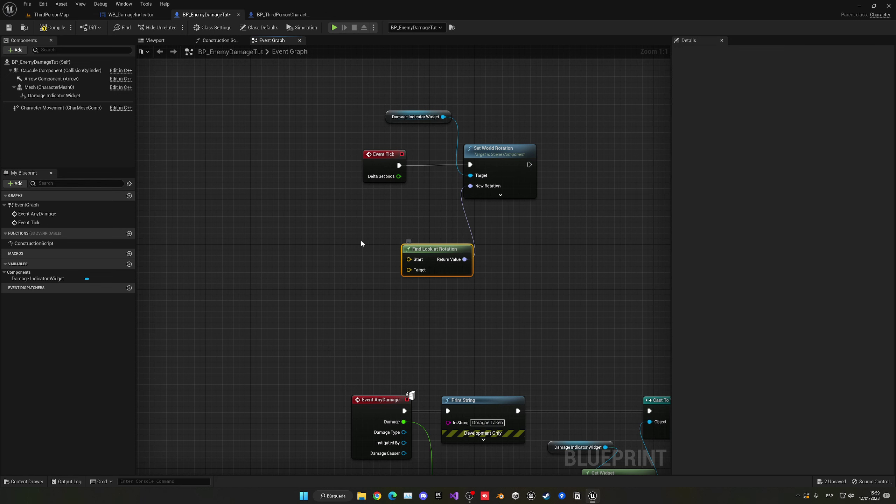
right_drag(414, 264, 402, 265)
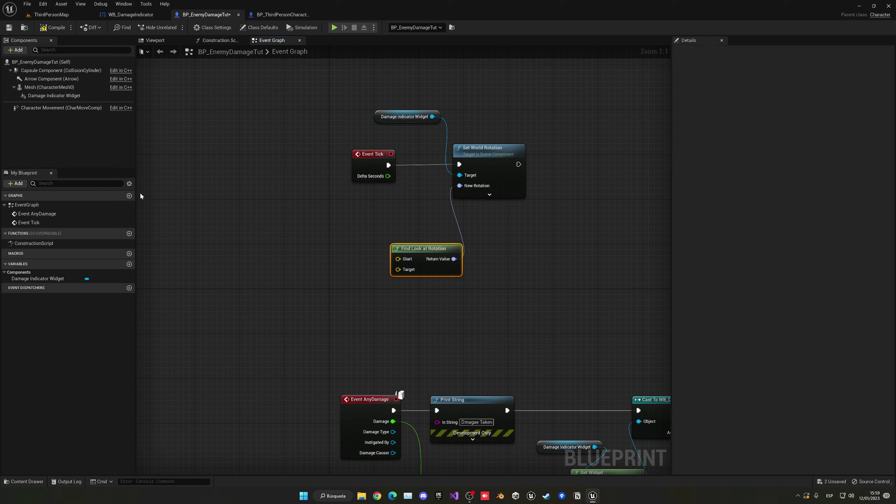
- Duplicate the Damage Indicator Widget reference and connect its Get World Location to the Start of Find Look at Rotation
click(379, 117)
key(ctrl+c)
key(ctrl+v)
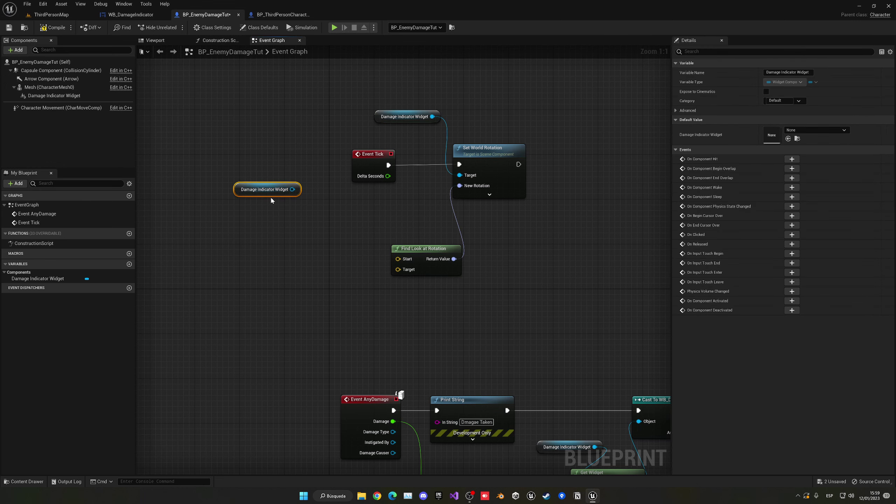
drag(292, 189, 280, 226)
text(get a)
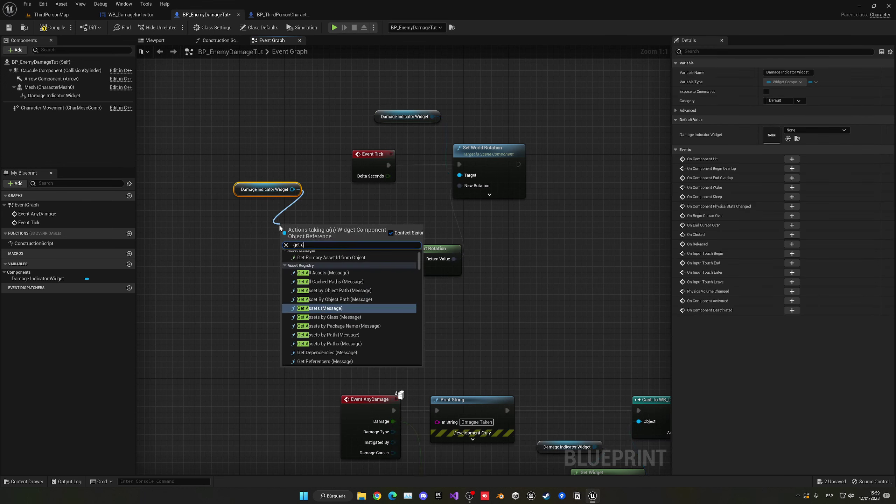
text(lolc)
key(BackSpace)
key(BackSpace)
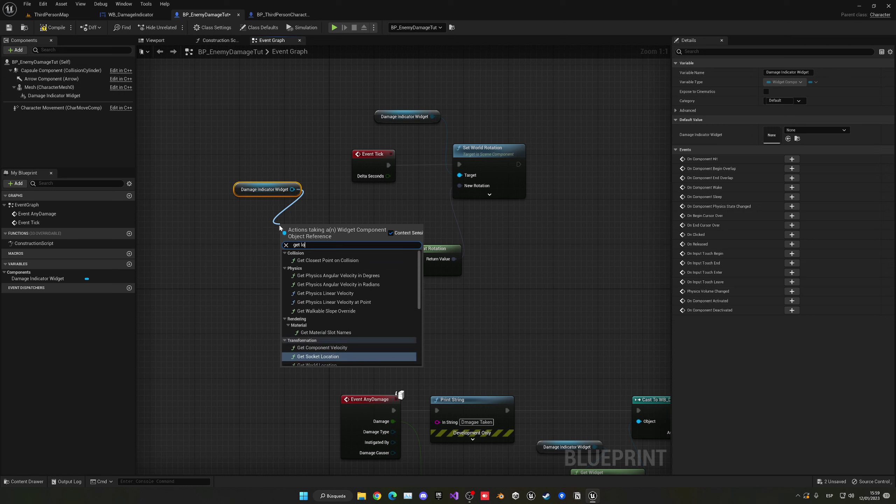
text(cation)
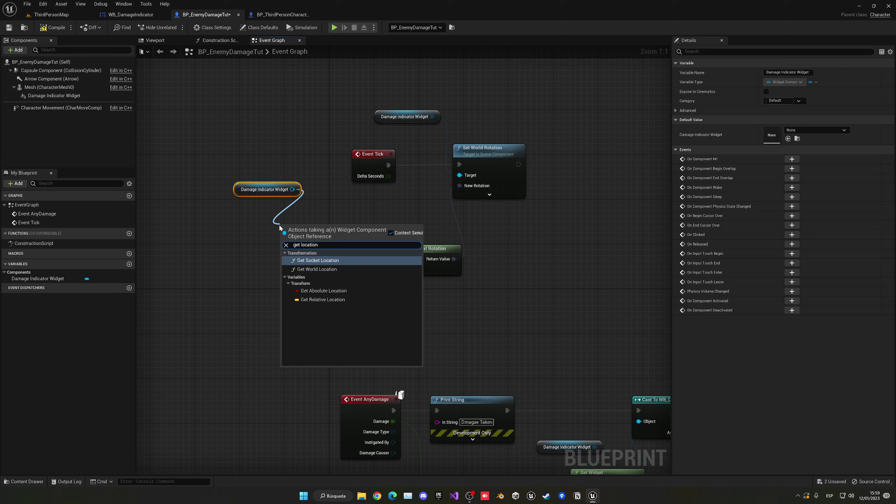
click(316, 269)
drag(344, 242, 398, 260)
- Add a Get Player Camera Manager node below the Get World Location node in the Event Graph
right_click(339, 291)
text(ge)
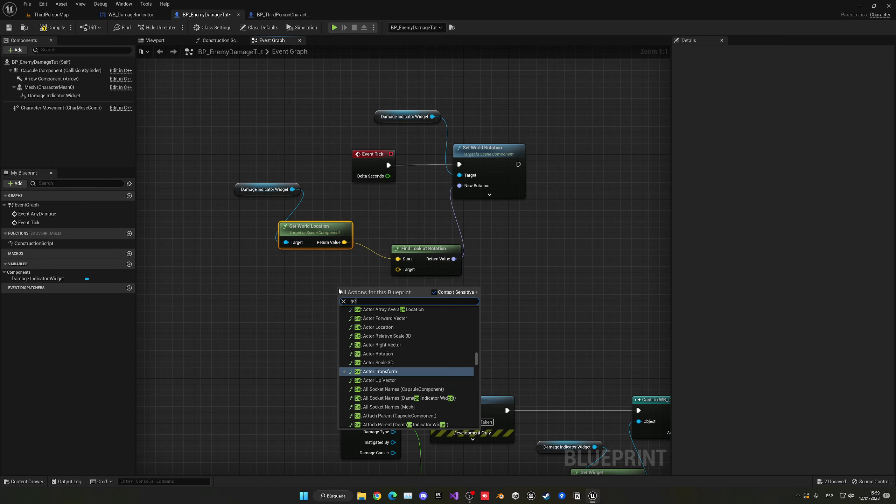
text(t camera)
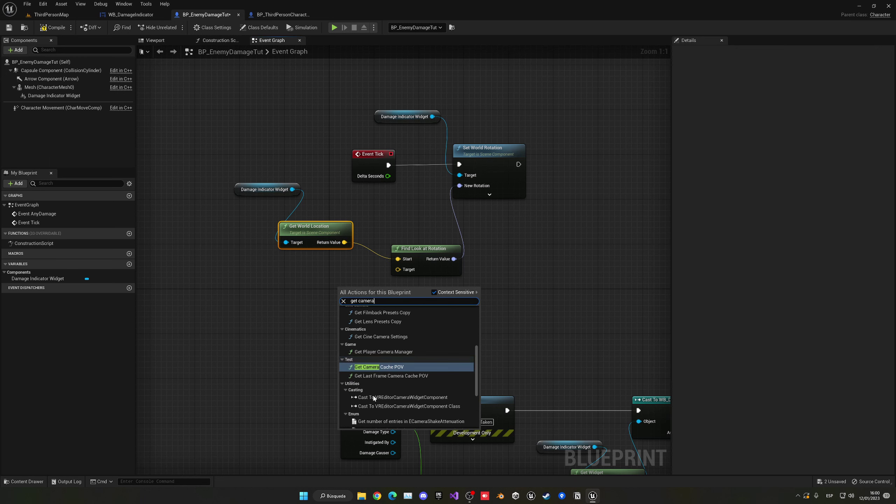
click(388, 352)
- Add Get Actor Location from the camera manager's Return Value and connect it to the Target of Find Look at Rotation
drag(406, 300, 302, 300)
text(get lo)
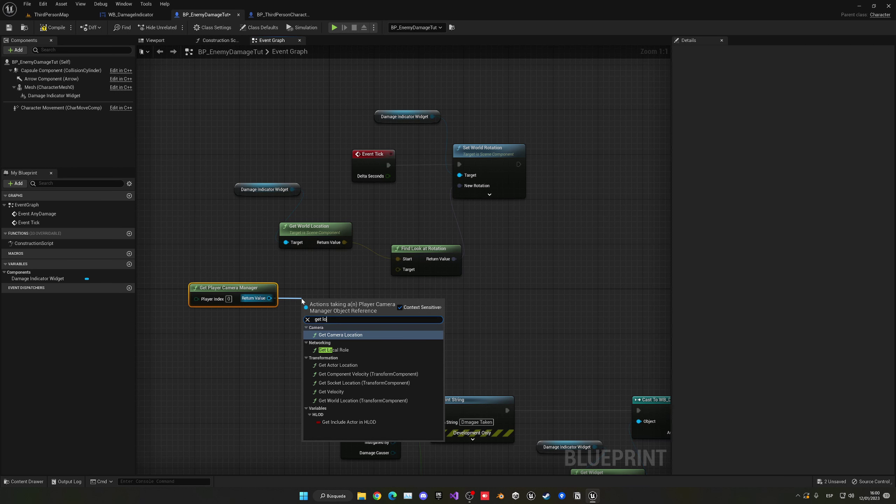
text(cati)
key(Down)
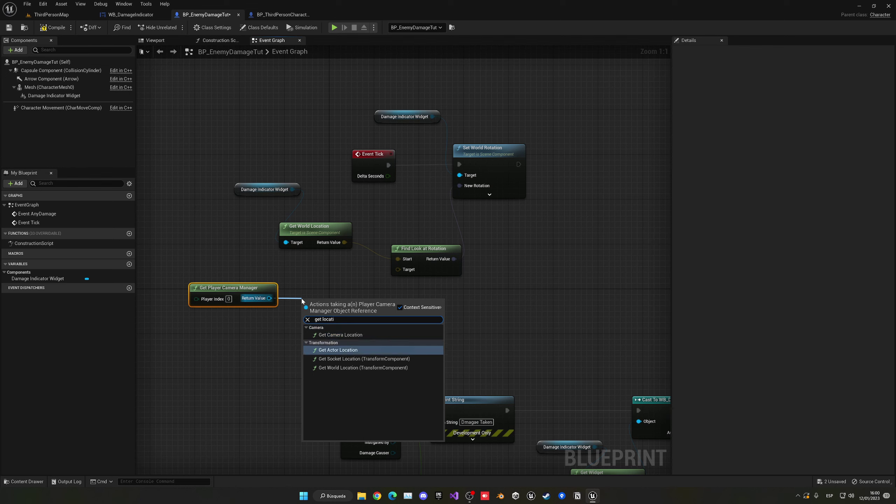
key(Return)
drag(364, 315, 398, 269)
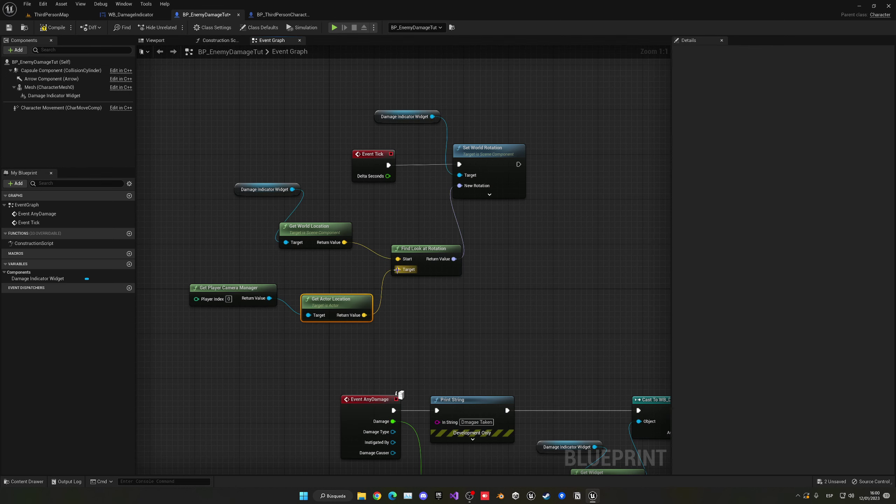
- Play ThirdPersonMap and move the character around the enemy while damaging it to check the popup's rotation
click(67, 15)
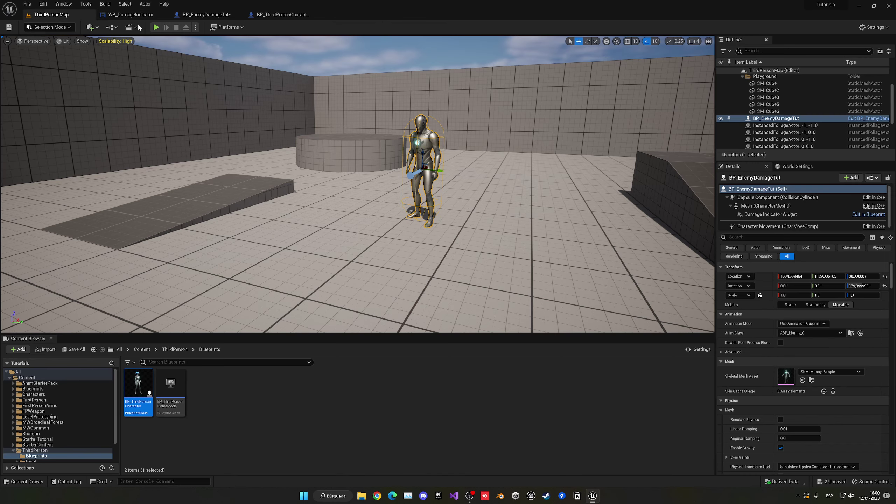
click(155, 27)
key(w)
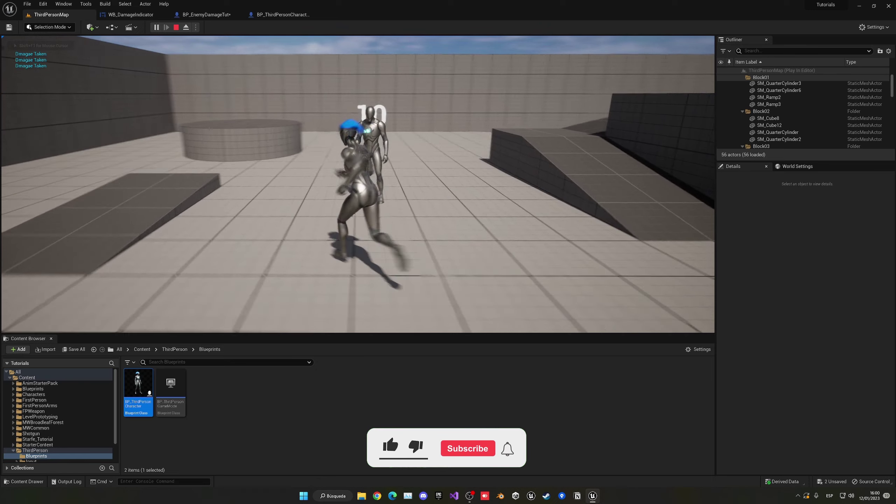
key(Escape)
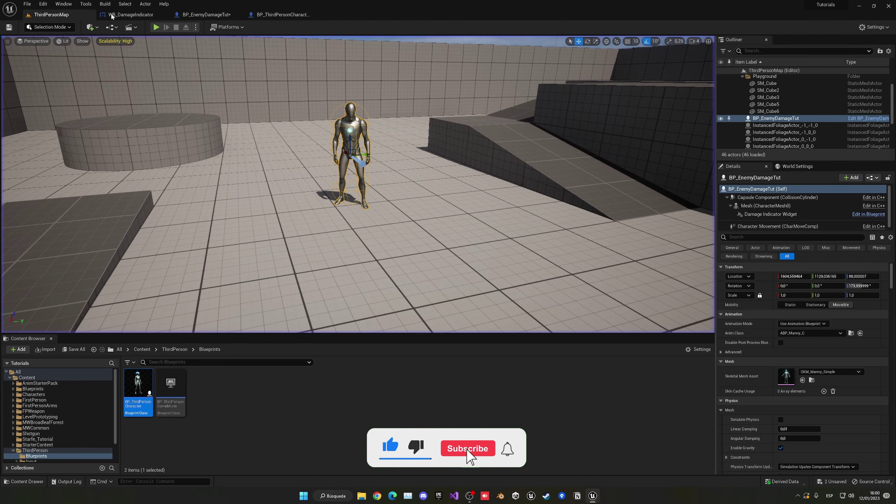
- In BP_EnemyDamageTut's viewport, raise the Damage Indicator Widget component to a Z location of about 133,87 and compile the blueprint
click(122, 14)
click(205, 14)
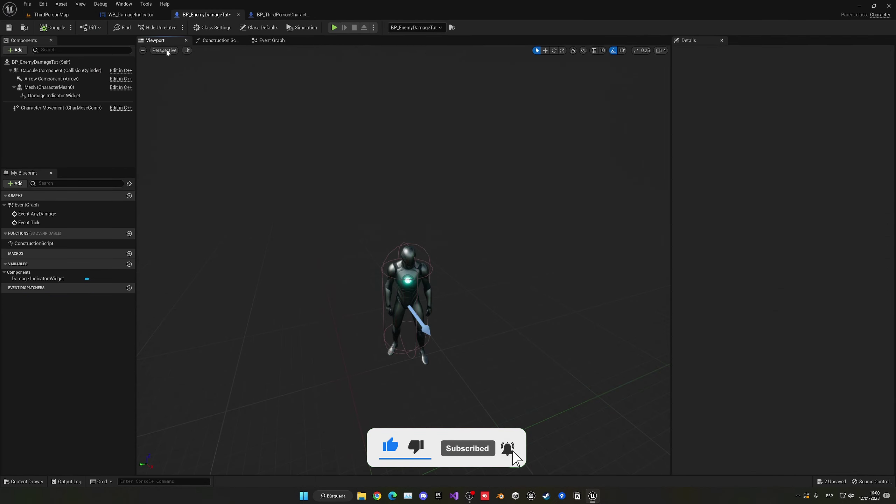
click(53, 95)
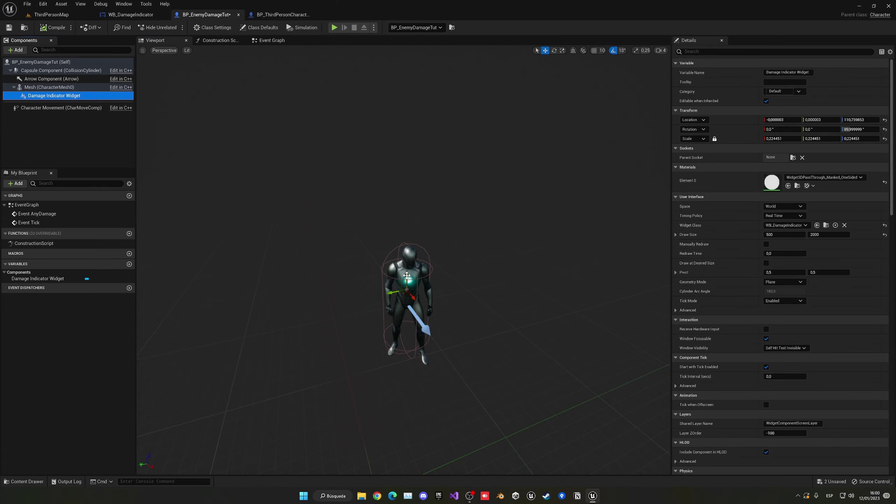
click(57, 29)
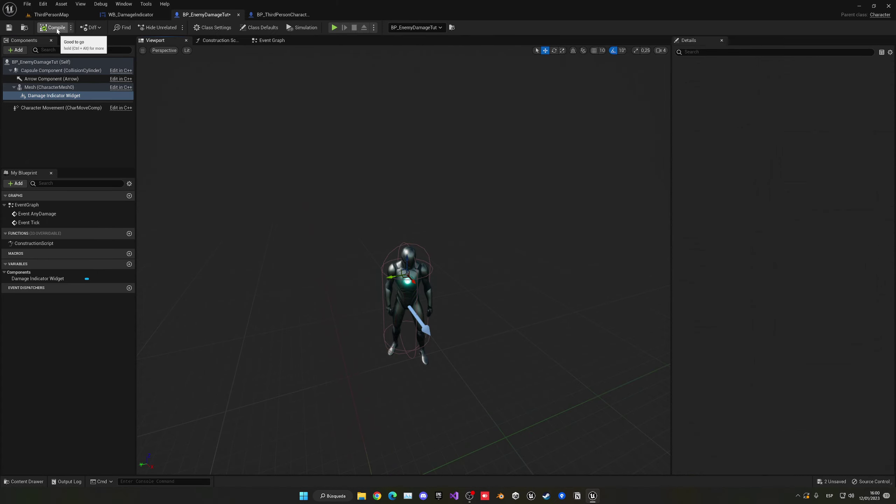
- Play ThirdPersonMap again to check the raised damage indicator, and end the session
click(59, 15)
click(156, 27)
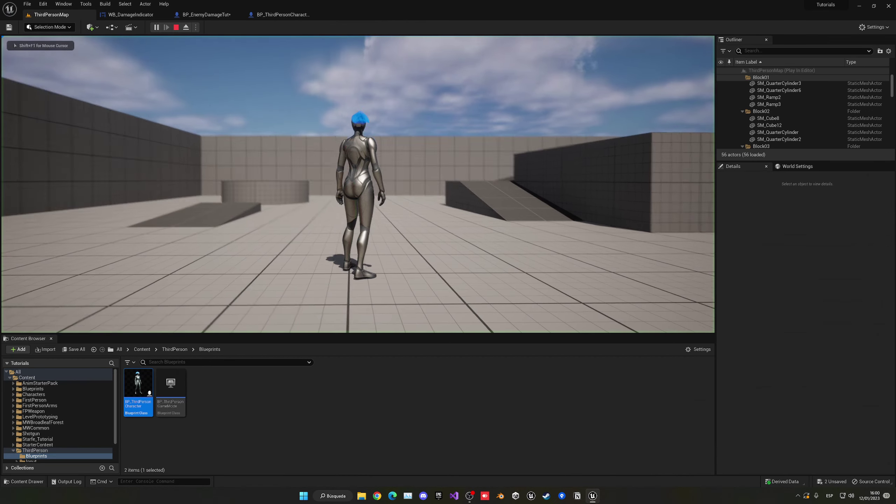
key(Escape)
- Set the Damage Indicator Widget's scale in BP_EnemyDamageTut to 0,2 on all axes and play-test damaging the enemy
click(124, 16)
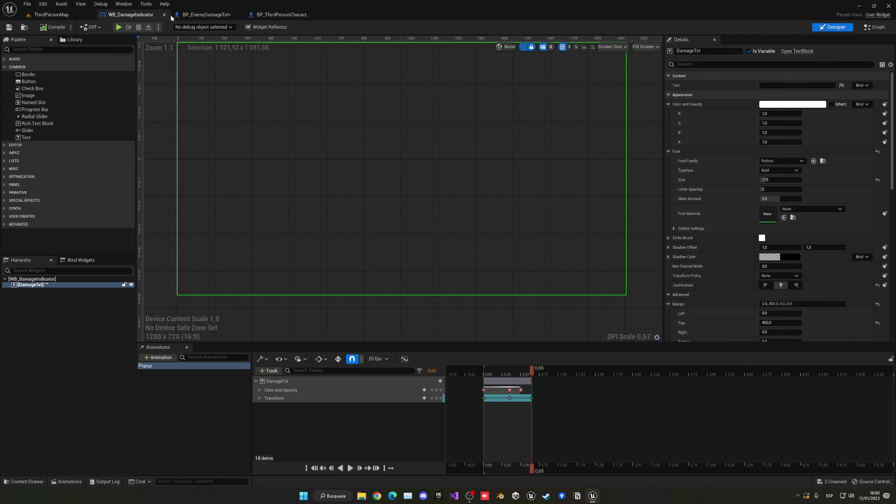
click(204, 14)
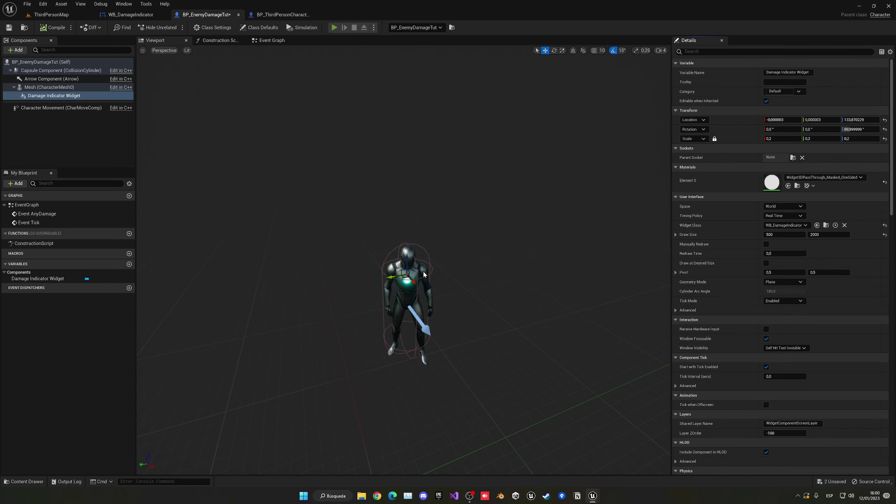
key(alt+p)
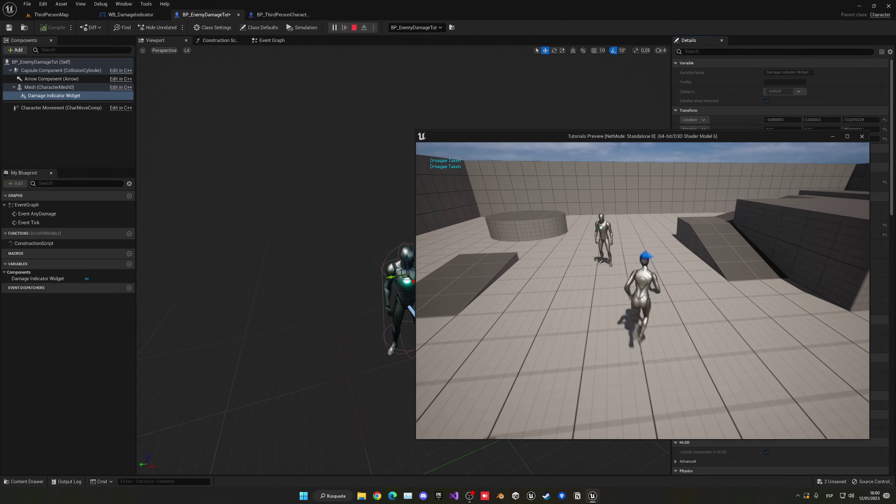
key(Escape)
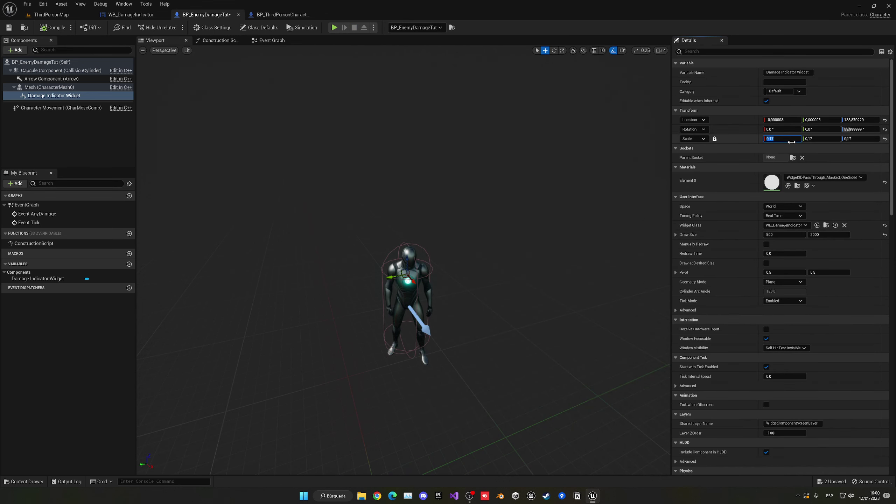
- Reduce the Damage Indicator Widget's scale to 0,17 on all axes and play-test the damage popup in ThirdPersonMap
click(51, 14)
key(alt+p)
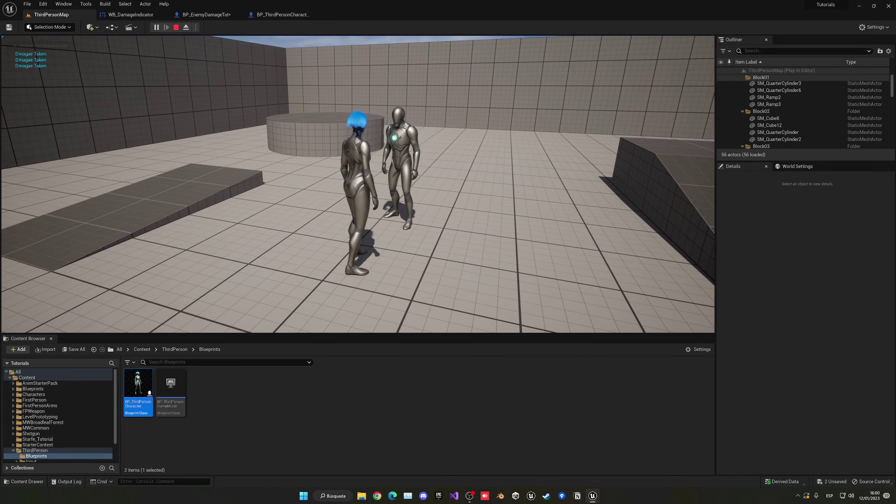